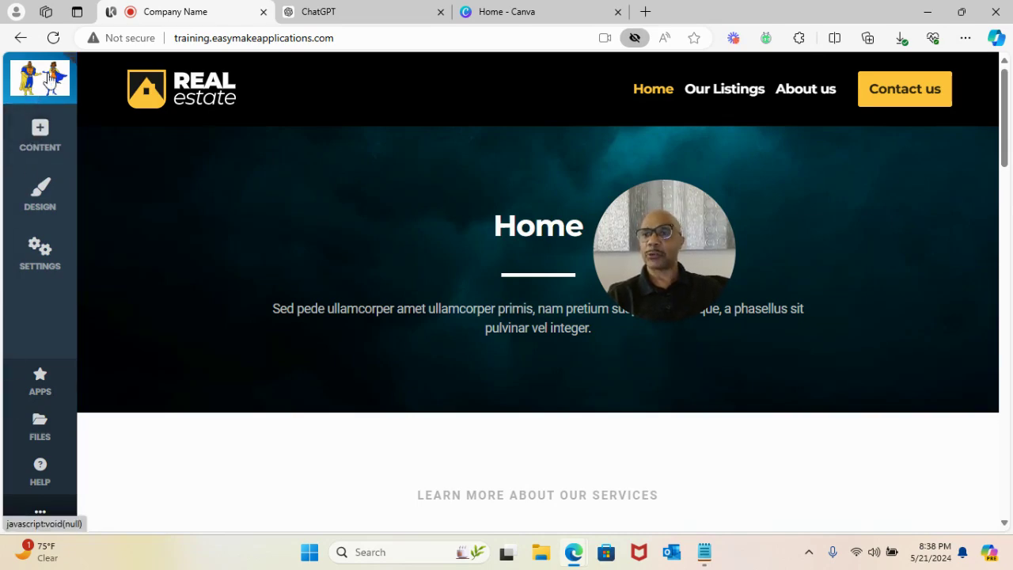
# - Show the Website Colors panel with Color #1 #537d8d and Color #2 #ffc53a
pyautogui.click(39, 133)
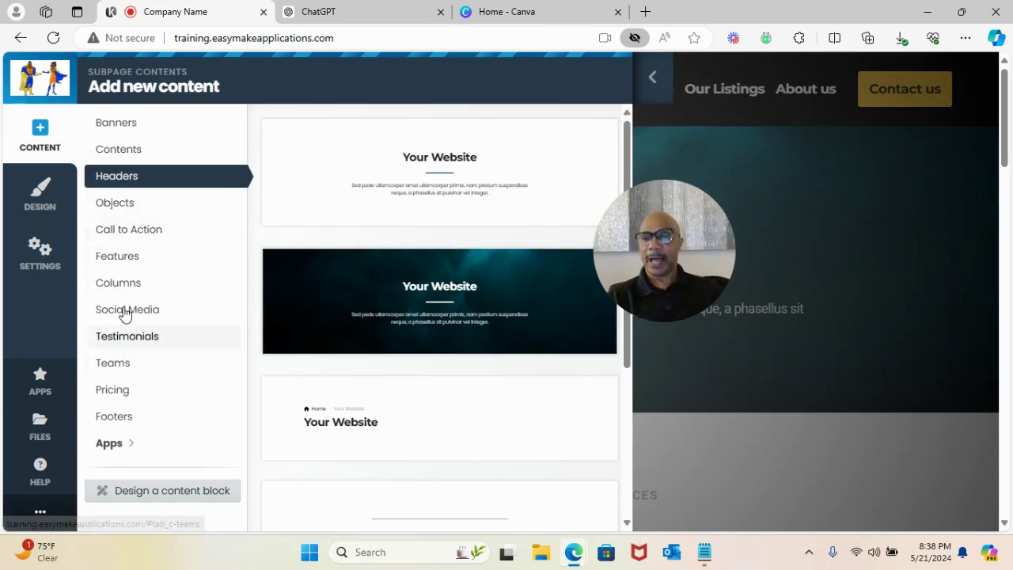
pyautogui.click(39, 191)
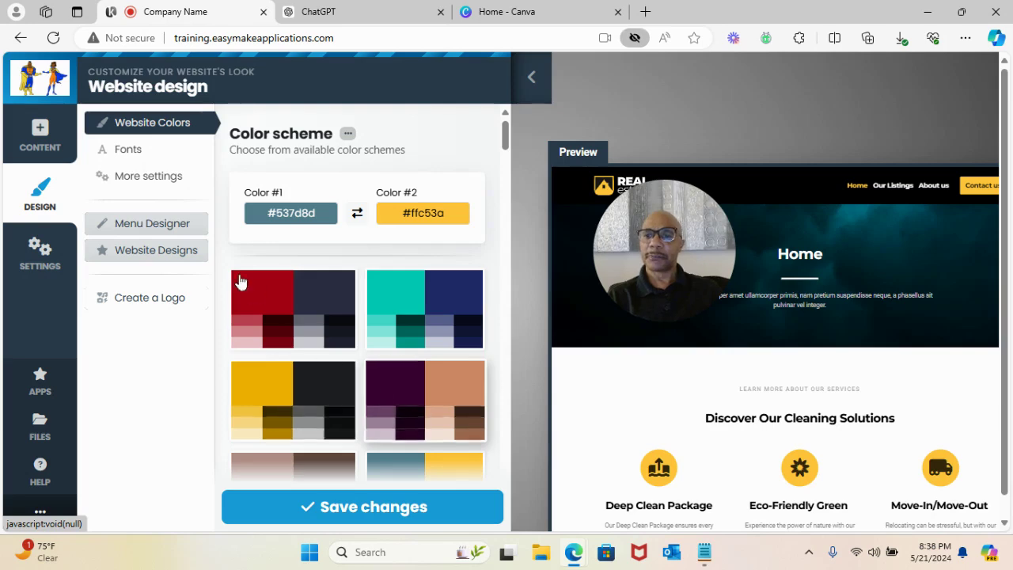
# - Look through More settings and the Menu Designer styles, then collapse the menu panel
pyautogui.click(136, 183)
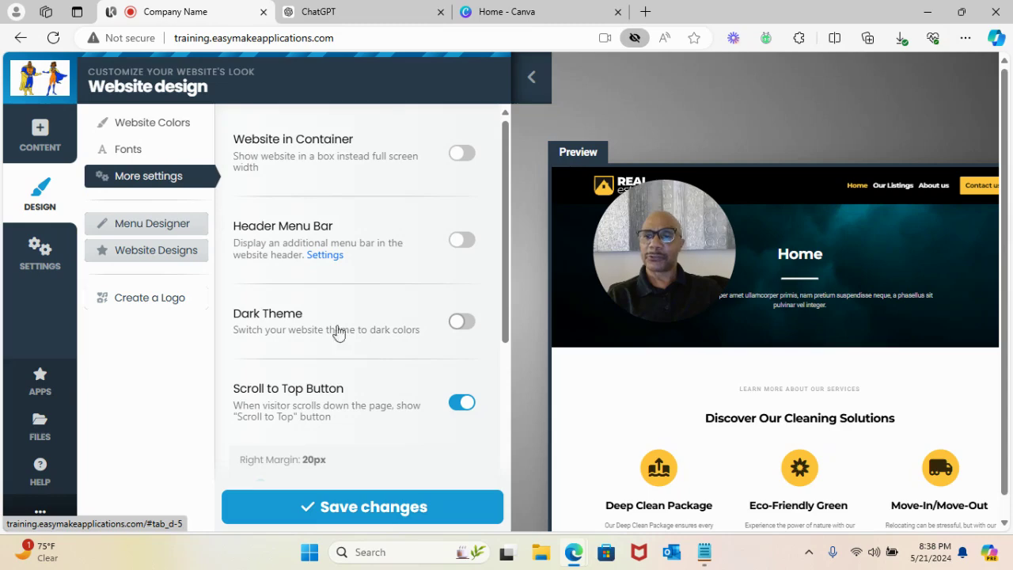
pyautogui.click(152, 227)
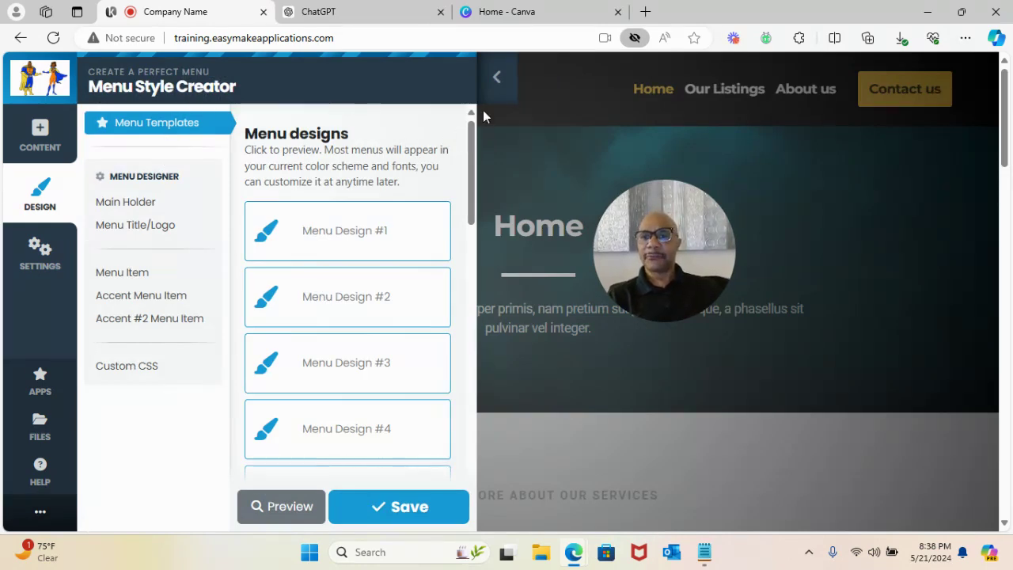
pyautogui.click(498, 82)
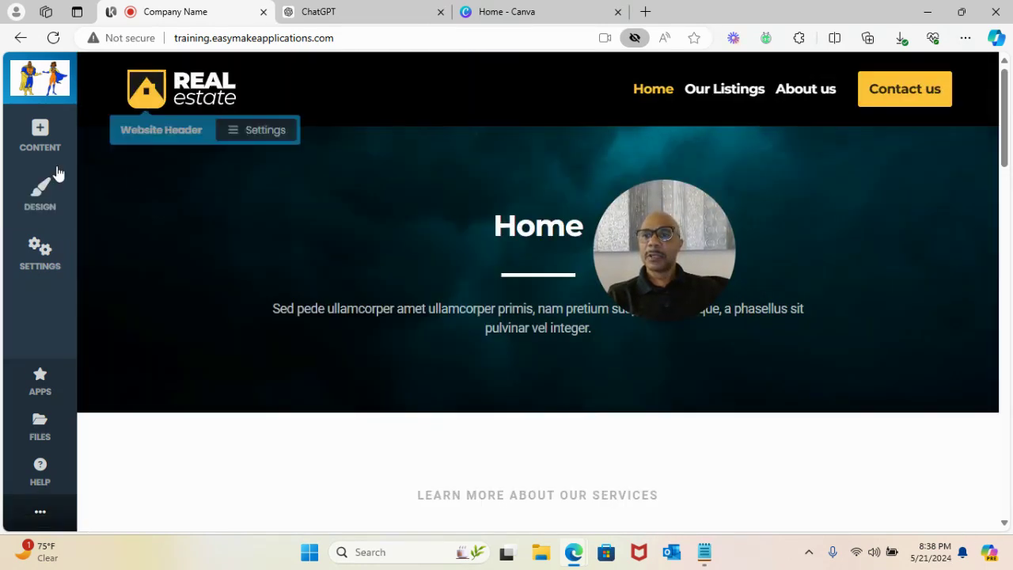
# - Browse the Website Designs templates and close the panel without changing the template
pyautogui.click(41, 190)
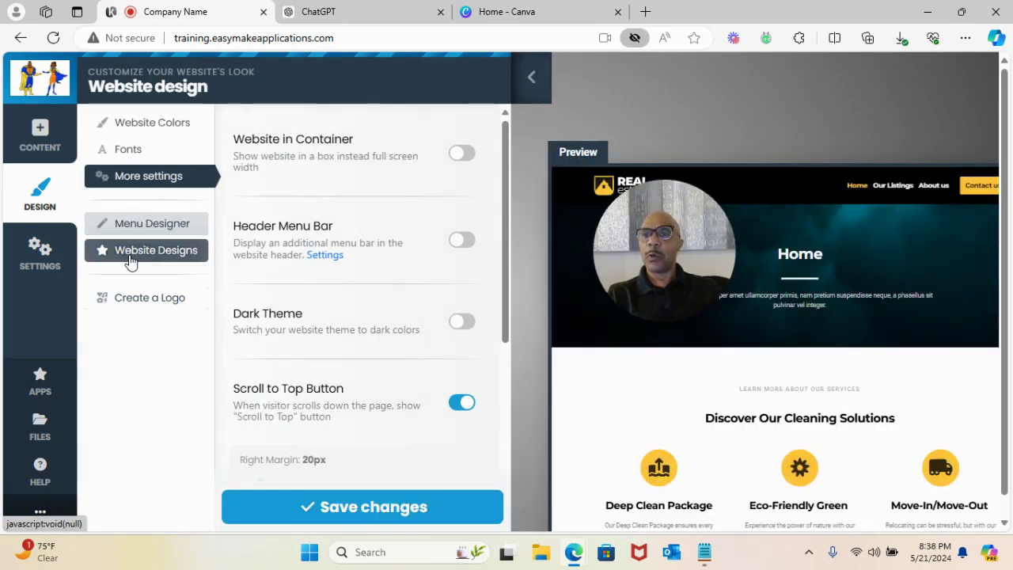
pyautogui.click(130, 259)
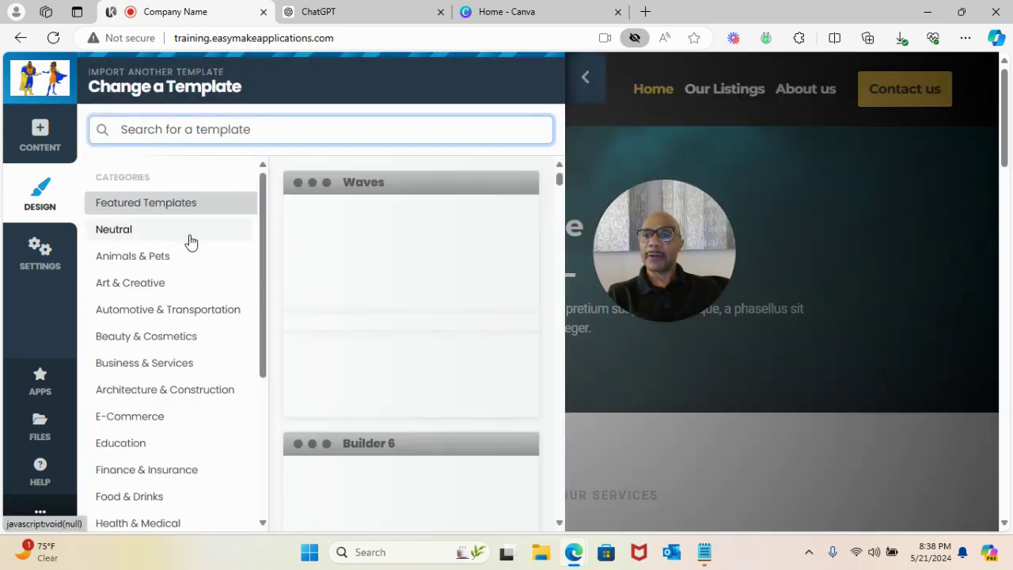
pyautogui.scroll(-5, 398, 318)
pyautogui.scroll(5, 394, 384)
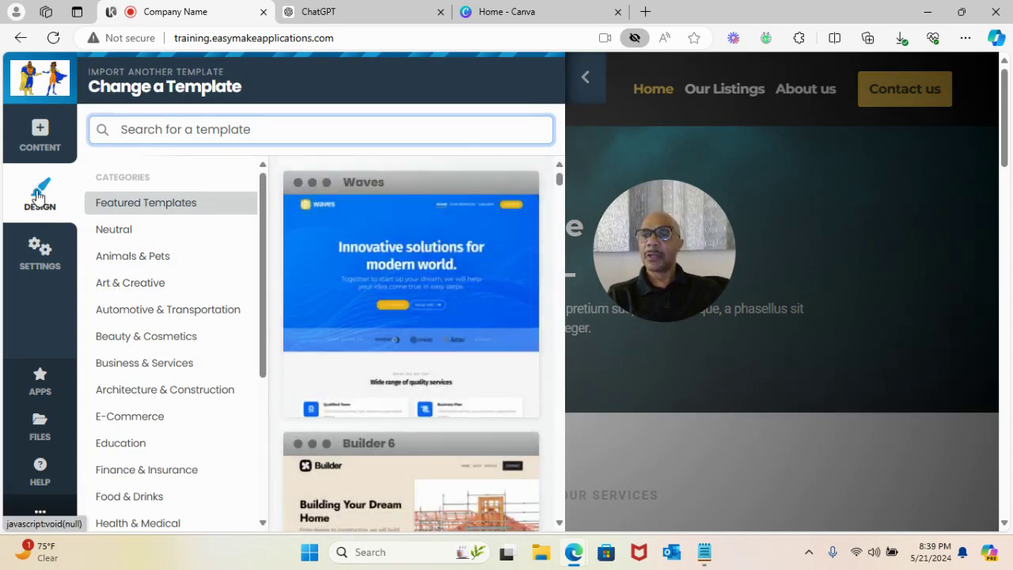
pyautogui.click(38, 195)
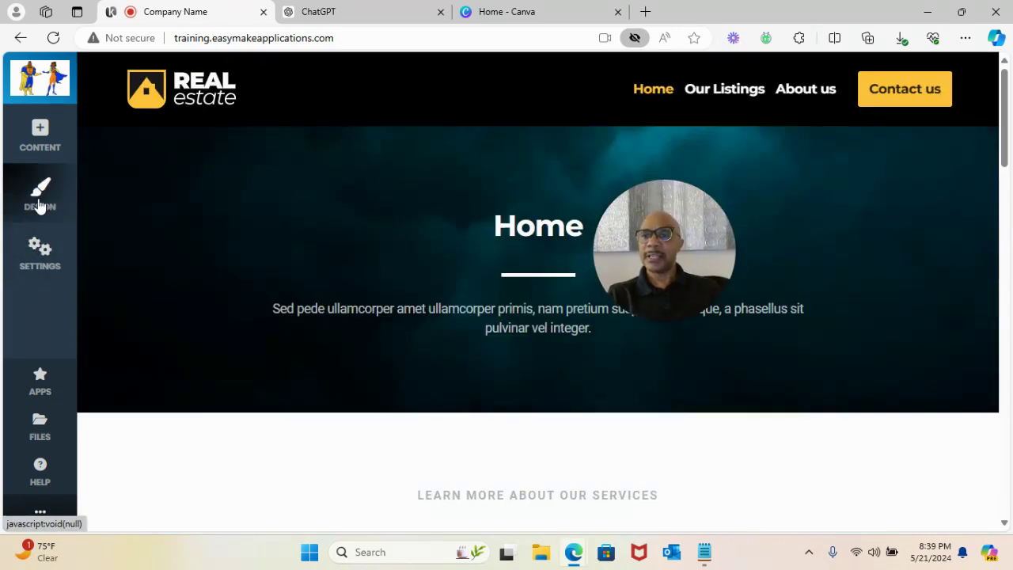
# - Scroll through the Website Colors palettes, leaving the #537d8d and #ffc53a scheme unchanged
pyautogui.click(40, 201)
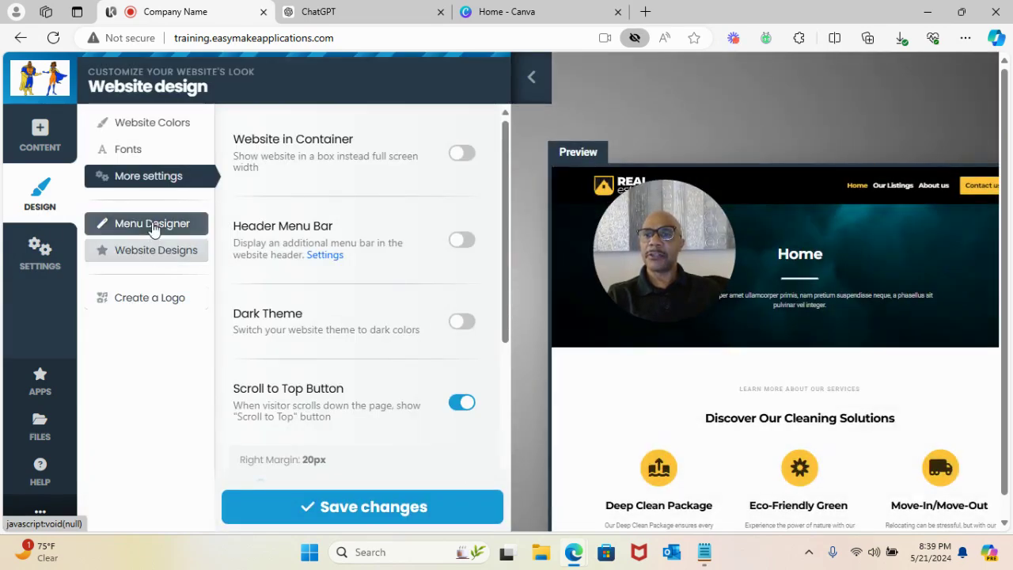
pyautogui.click(134, 125)
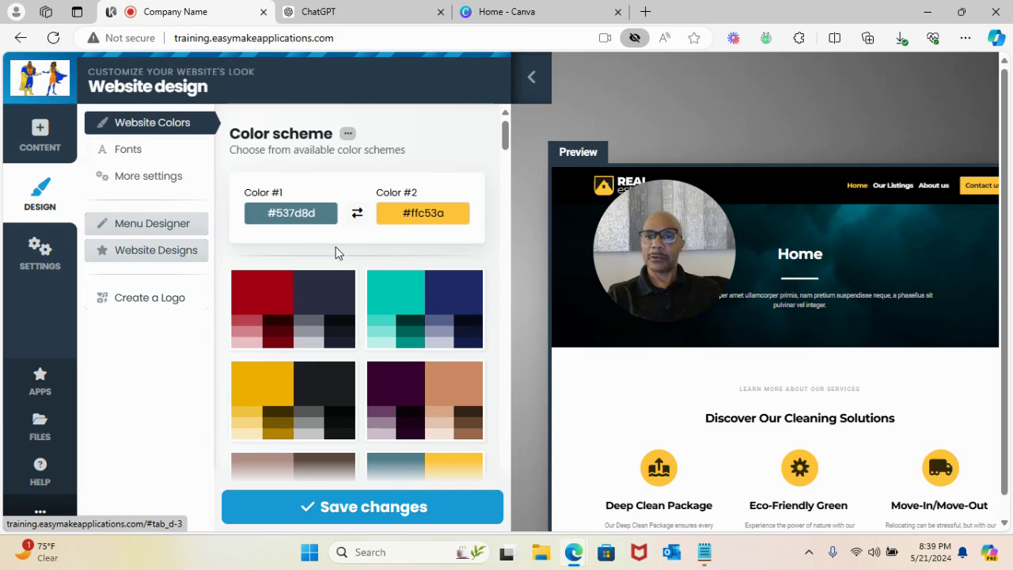
pyautogui.scroll(-1, 337, 267)
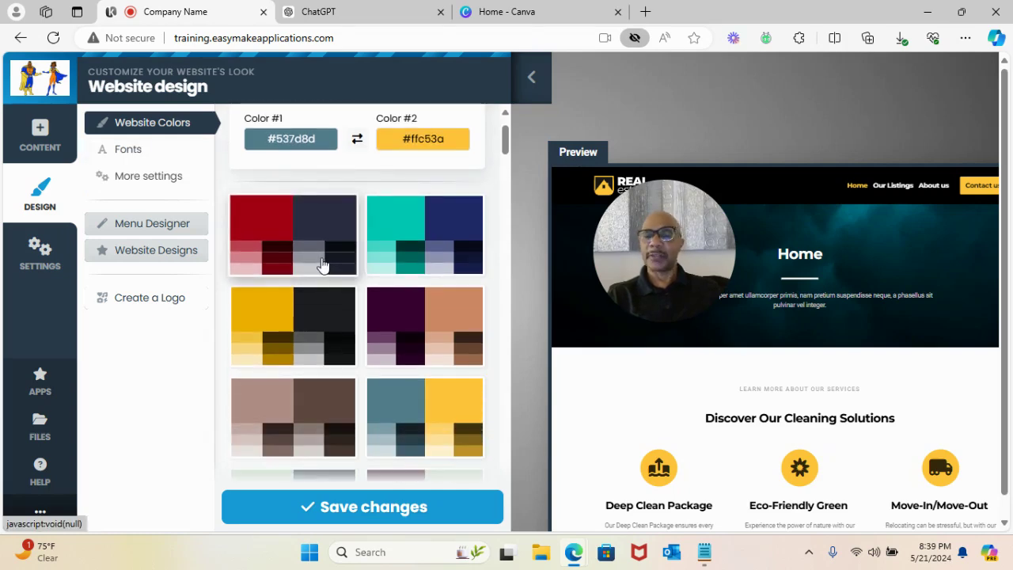
pyautogui.scroll(-5, 301, 238)
pyautogui.scroll(-2, 351, 343)
pyautogui.scroll(5, 350, 337)
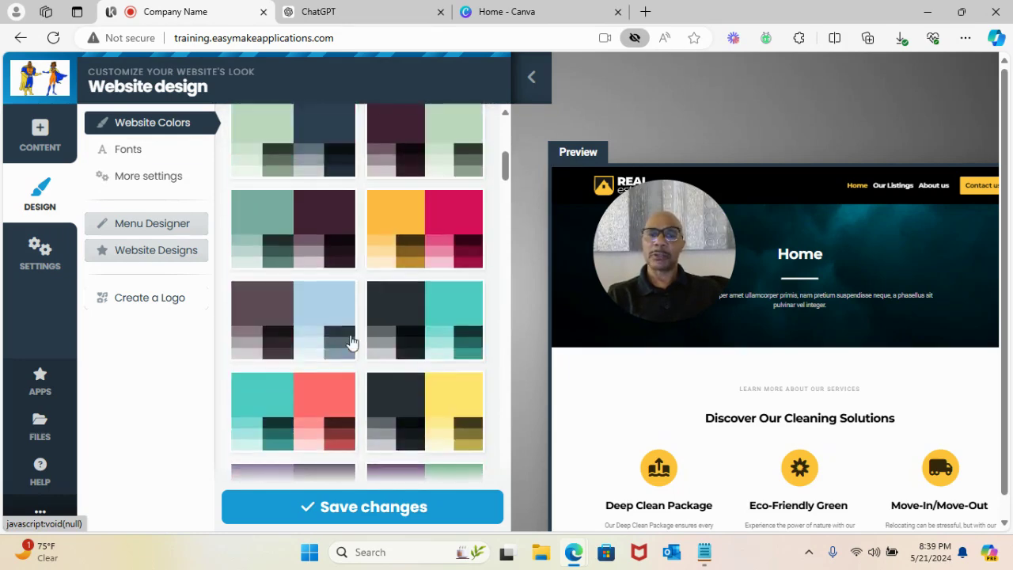
pyautogui.scroll(2, 350, 333)
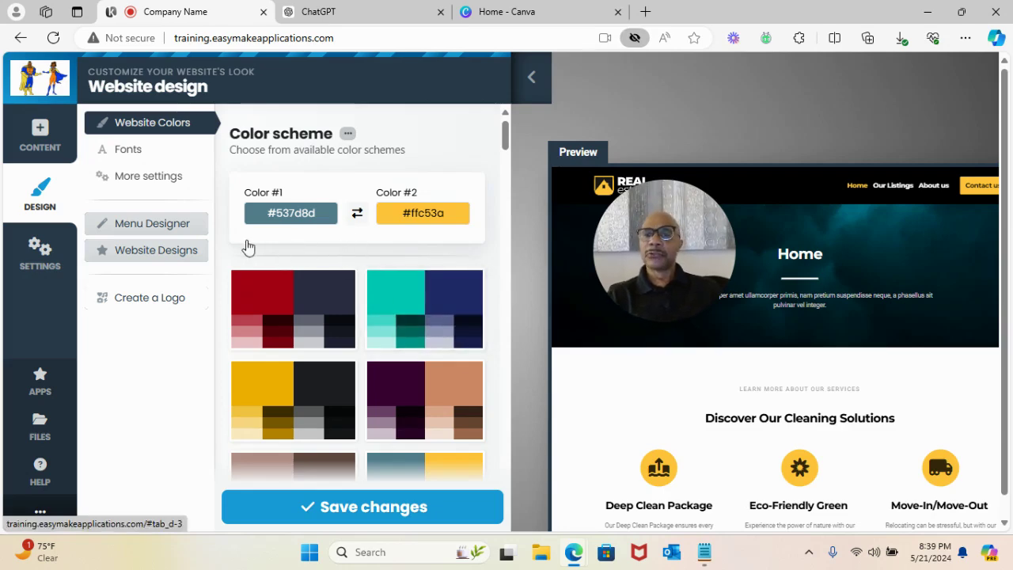
pyautogui.scroll(-2, 336, 313)
pyautogui.scroll(-3, 337, 311)
pyautogui.scroll(3, 339, 309)
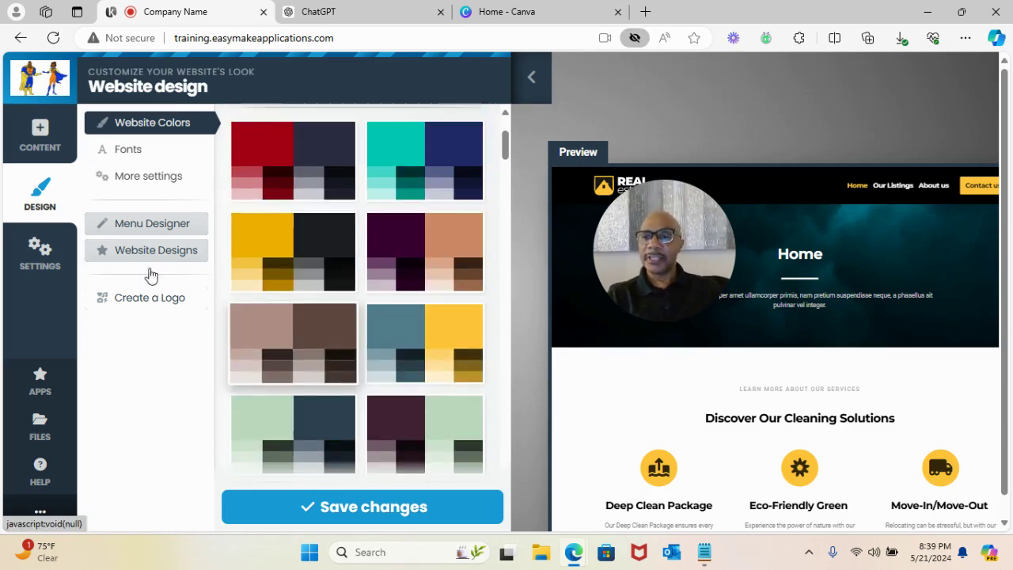
# - View the Website Settings subpages list: Home, Our Listings, About us and Contact us
pyautogui.click(35, 250)
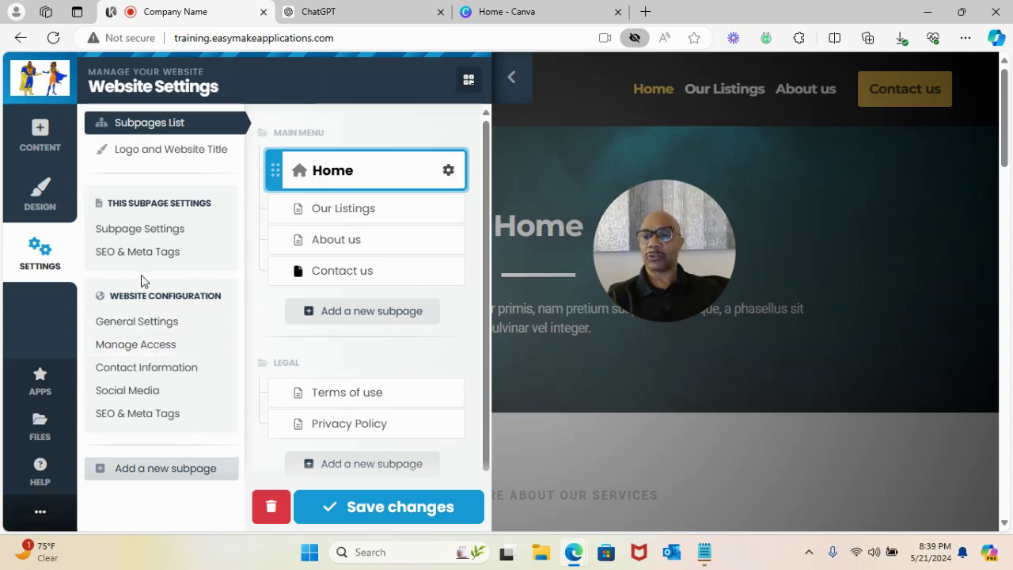
pyautogui.click(40, 383)
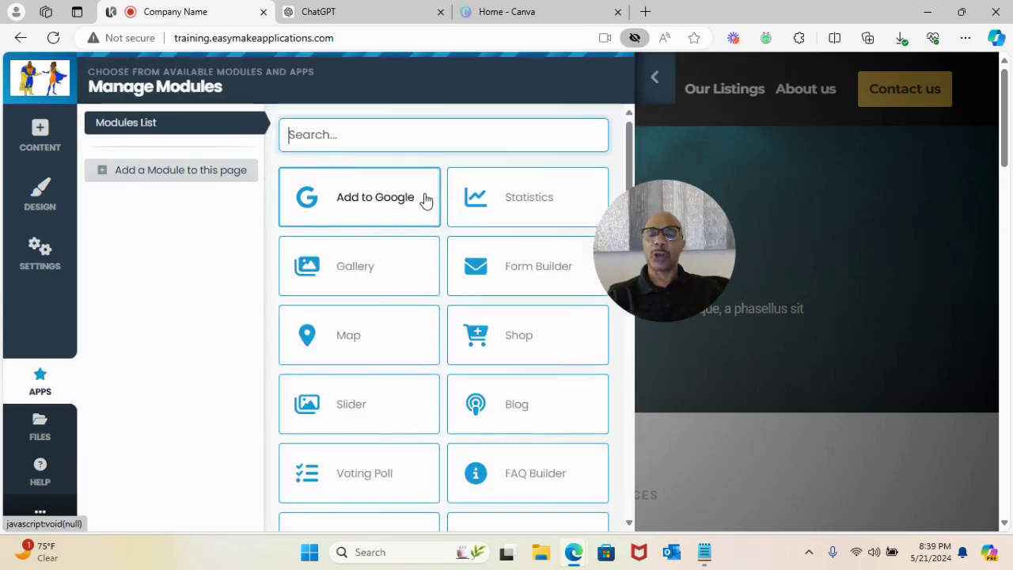
# - Browse the Manage Modules list, check the File Manager's photos and theme folders, then view Help
pyautogui.scroll(-9, 446, 274)
pyautogui.scroll(4, 475, 346)
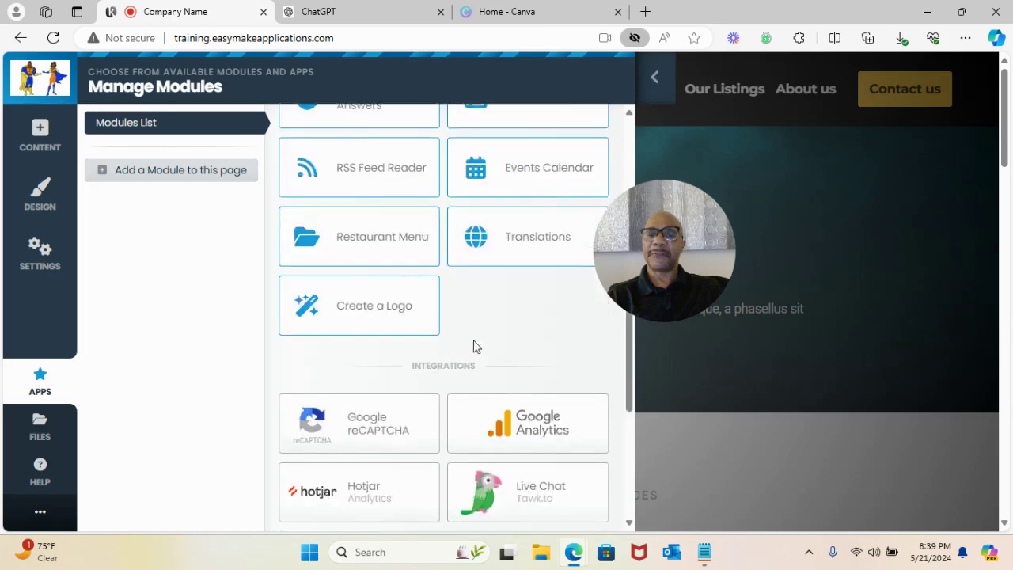
pyautogui.scroll(6, 473, 333)
pyautogui.scroll(-10, 457, 260)
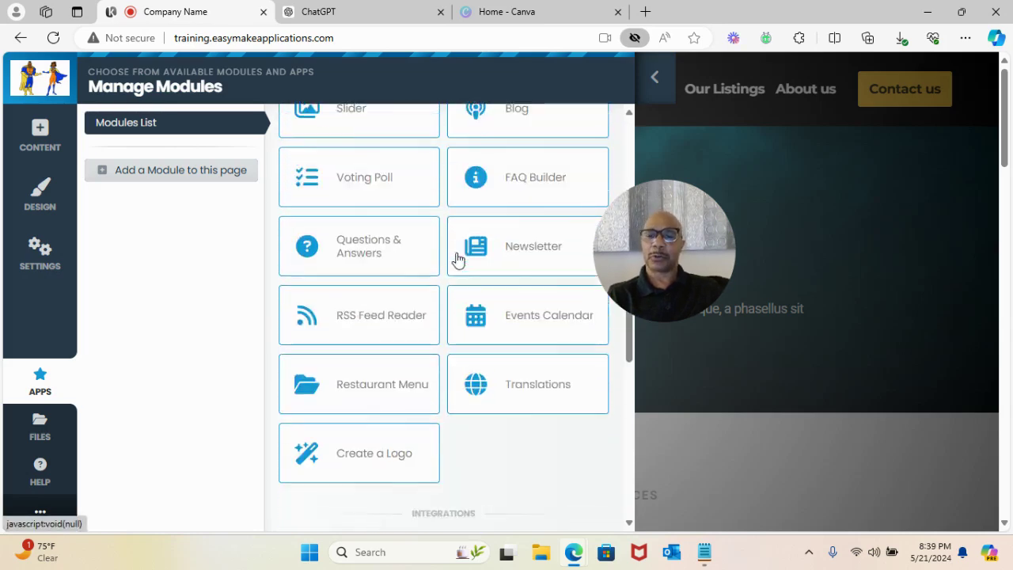
pyautogui.scroll(3, 416, 282)
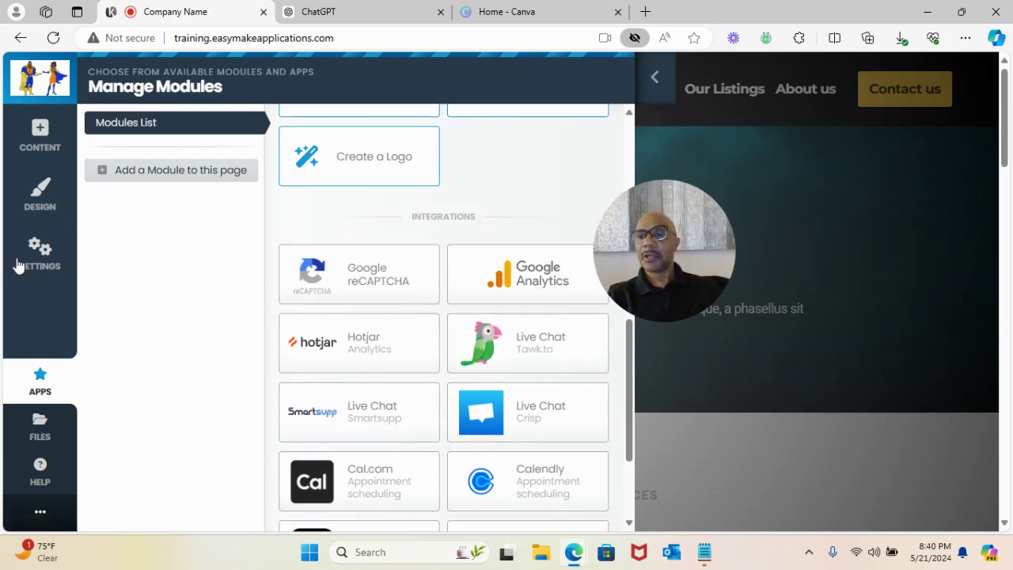
pyautogui.click(39, 430)
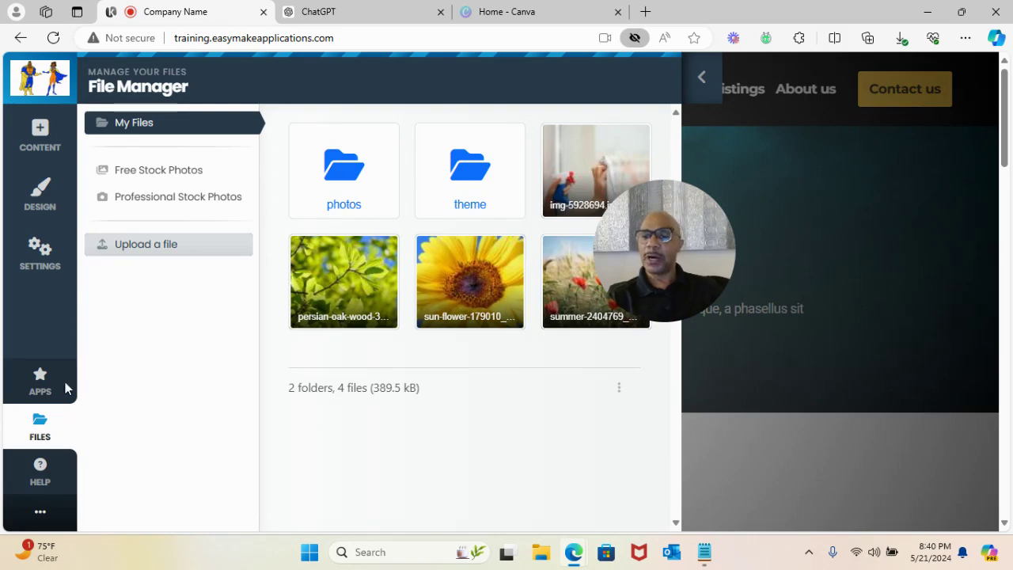
pyautogui.click(39, 472)
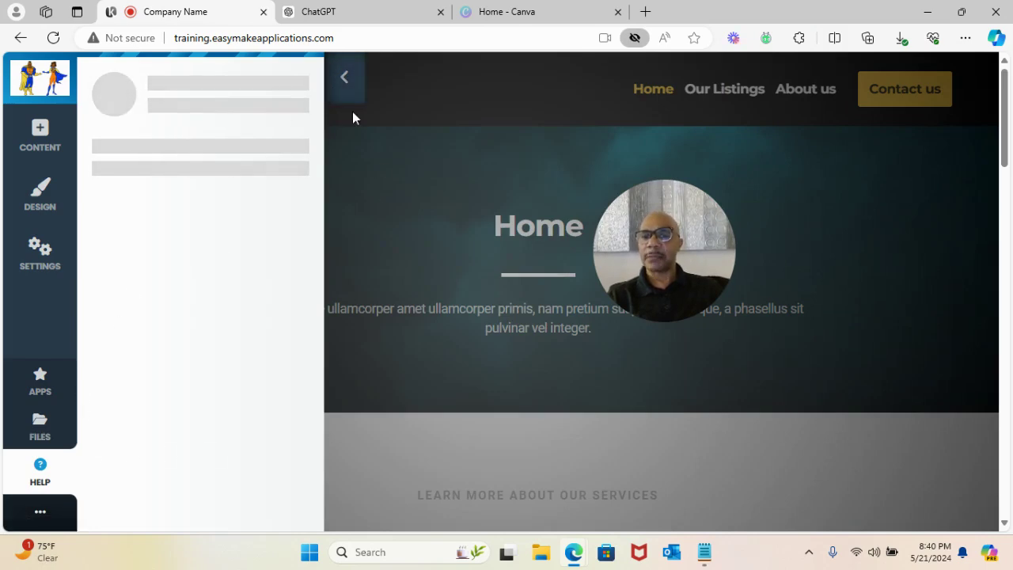
pyautogui.click(343, 75)
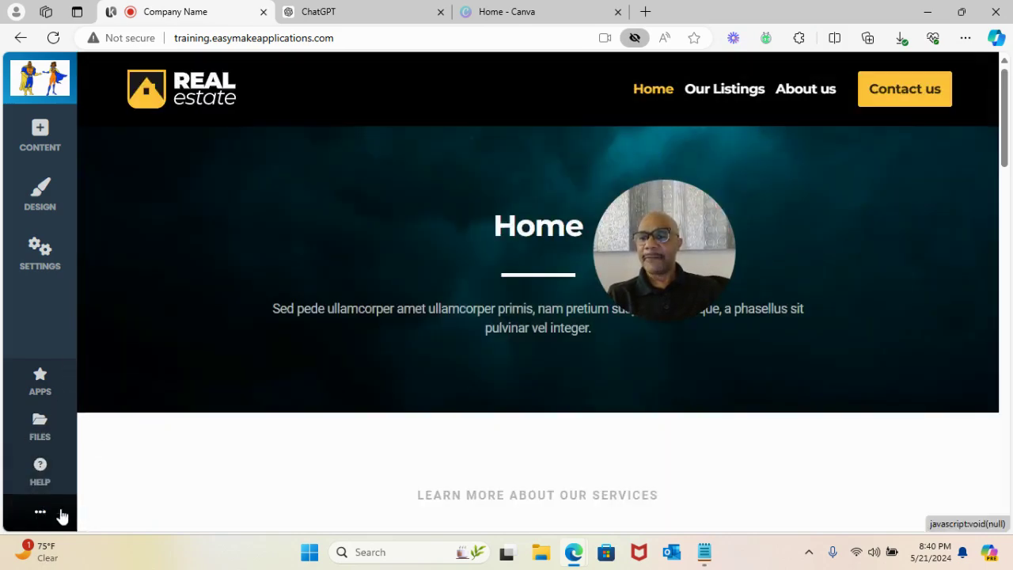
pyautogui.scroll(-2, 69, 496)
pyautogui.click(39, 516)
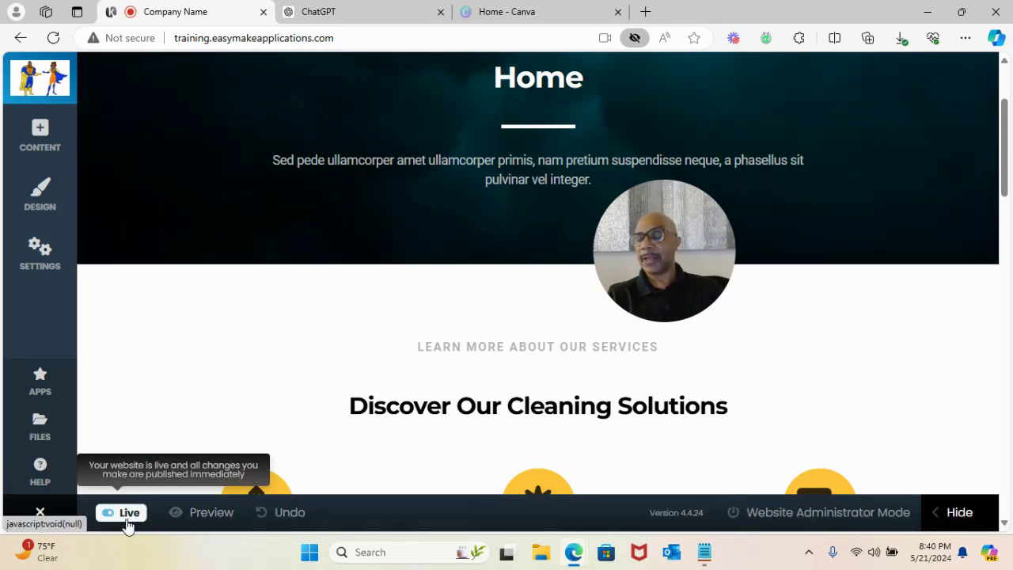
pyautogui.click(126, 521)
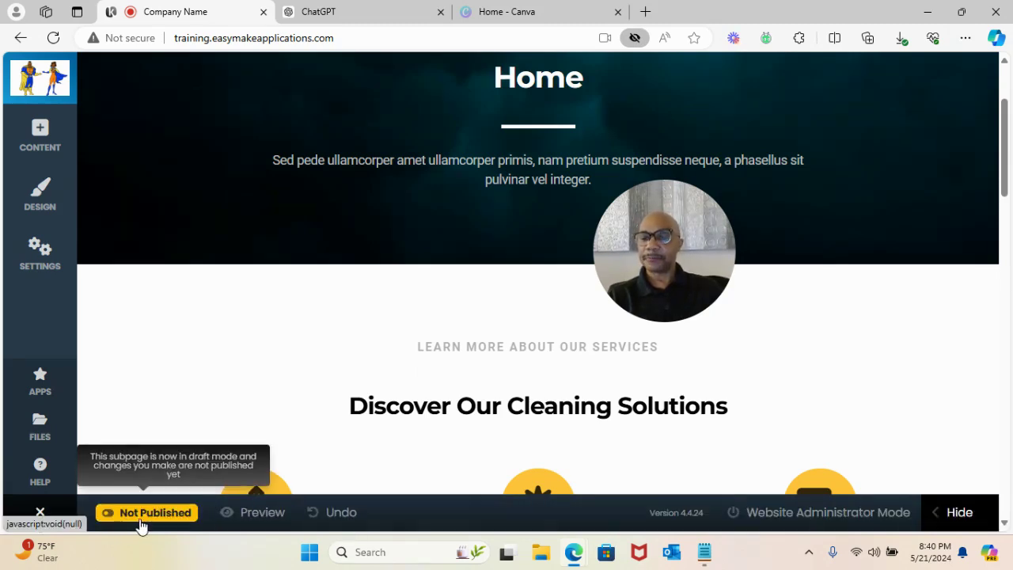
pyautogui.click(142, 515)
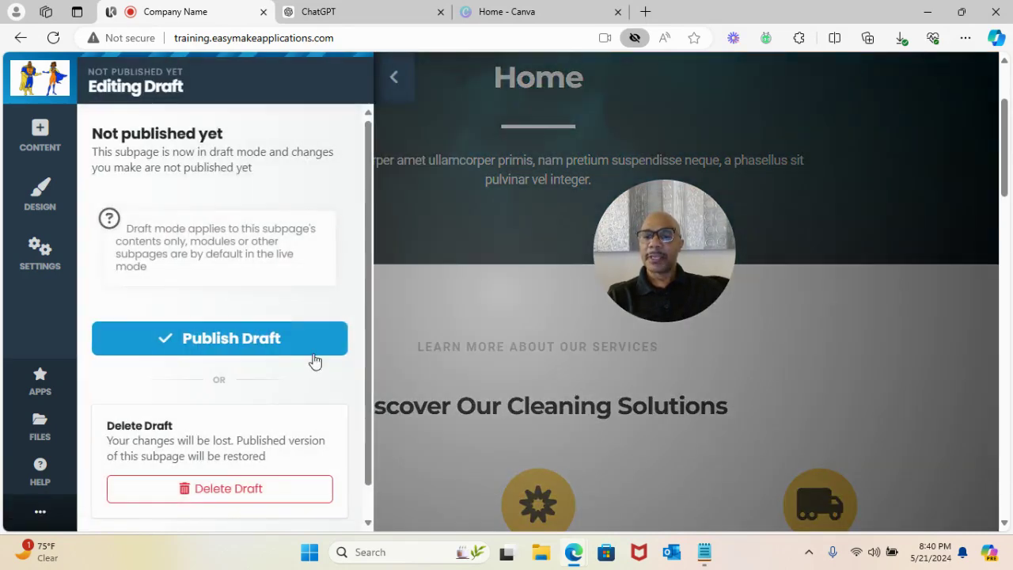
pyautogui.click(236, 344)
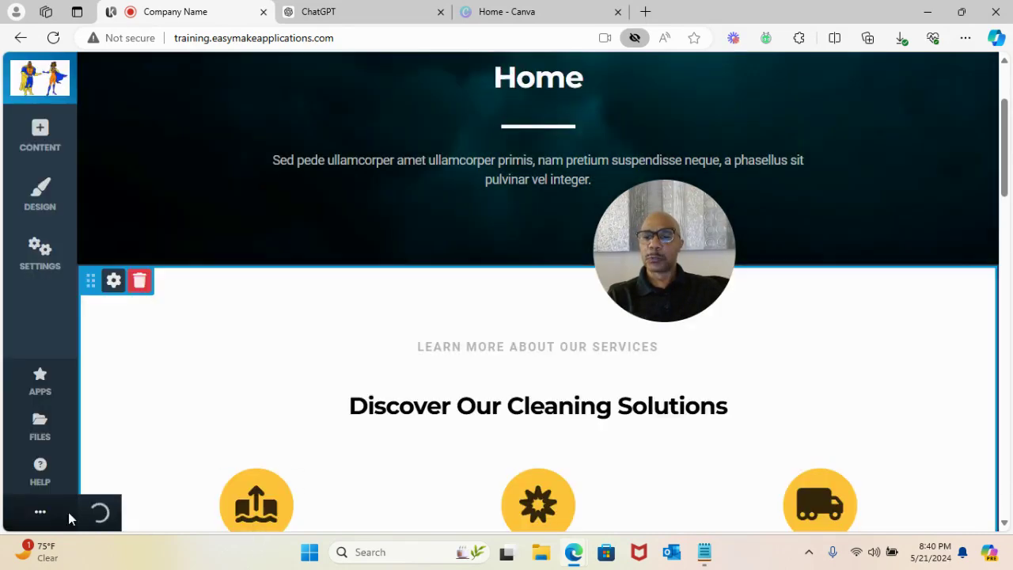
pyautogui.click(39, 515)
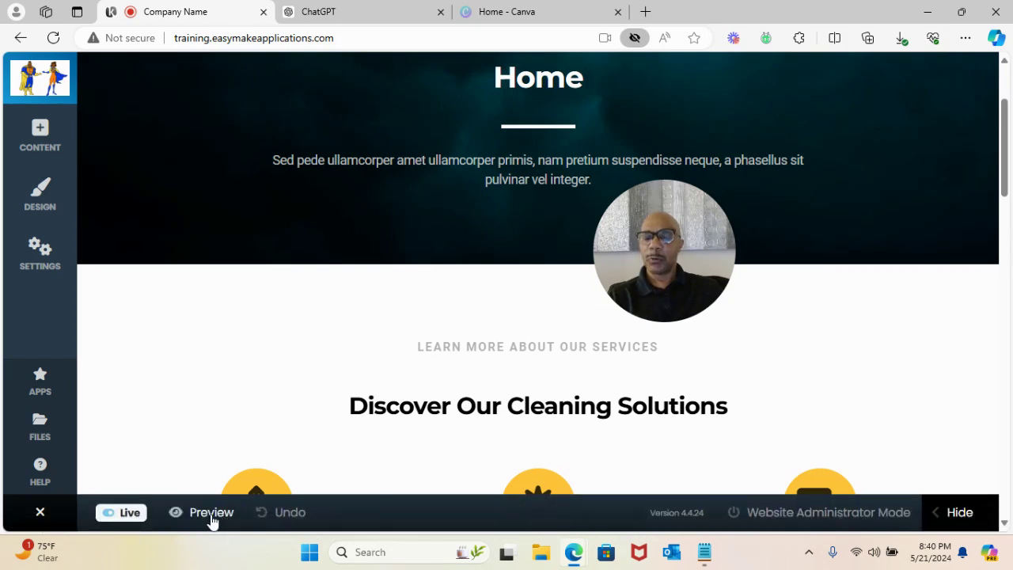
pyautogui.click(207, 512)
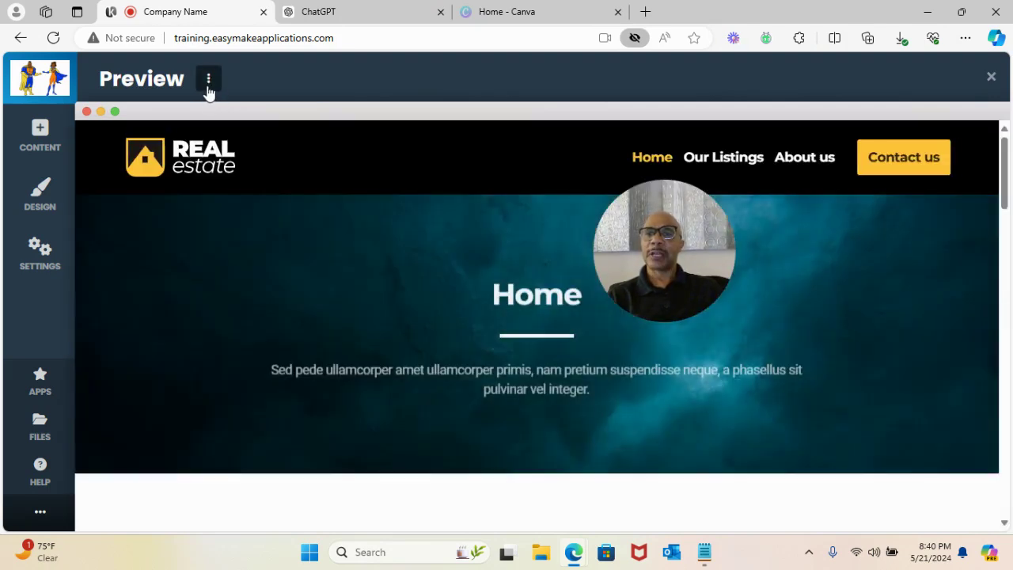
pyautogui.click(208, 82)
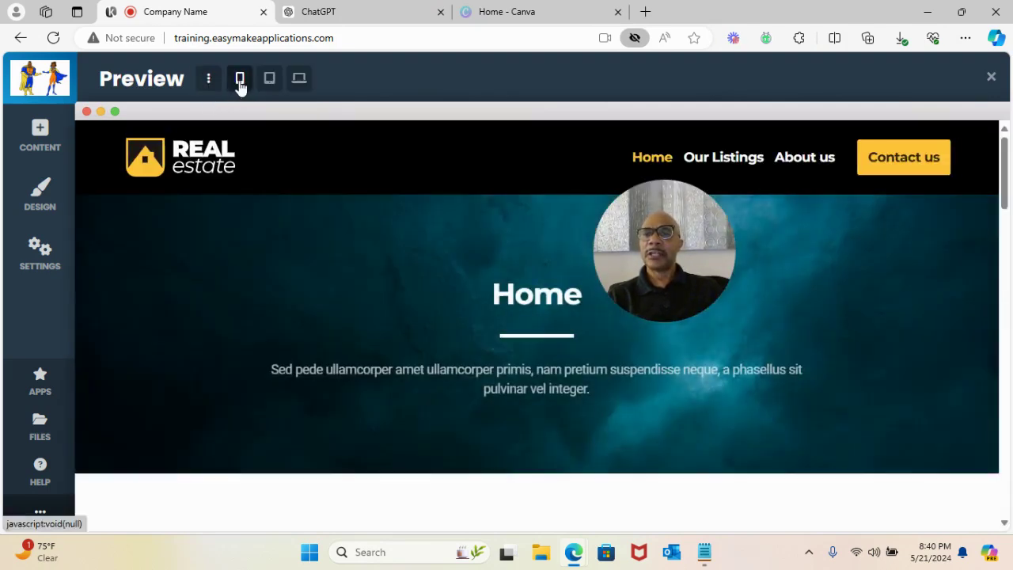
pyautogui.click(241, 82)
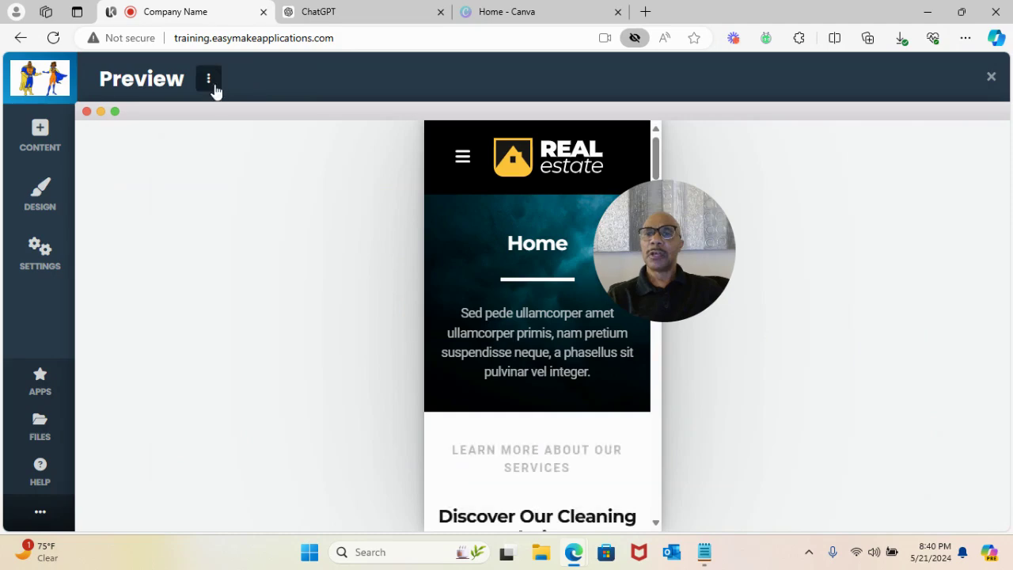
pyautogui.click(270, 79)
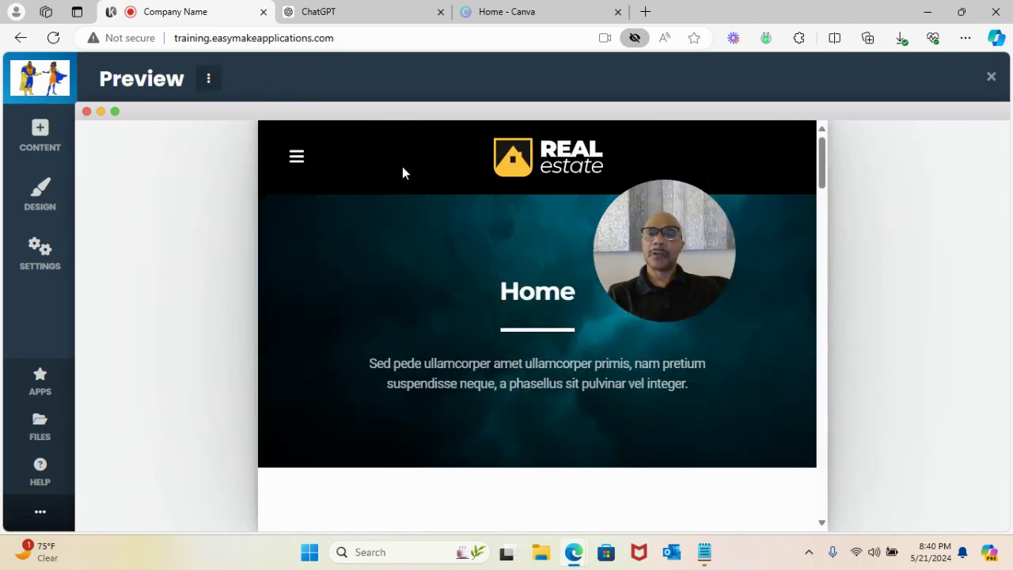
pyautogui.moveTo(209, 83)
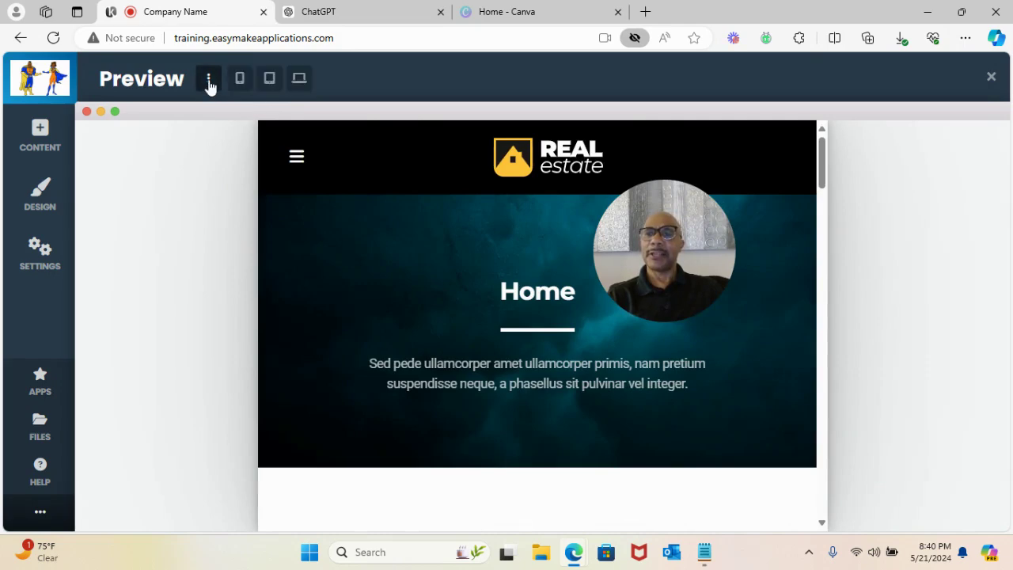
pyautogui.click(300, 79)
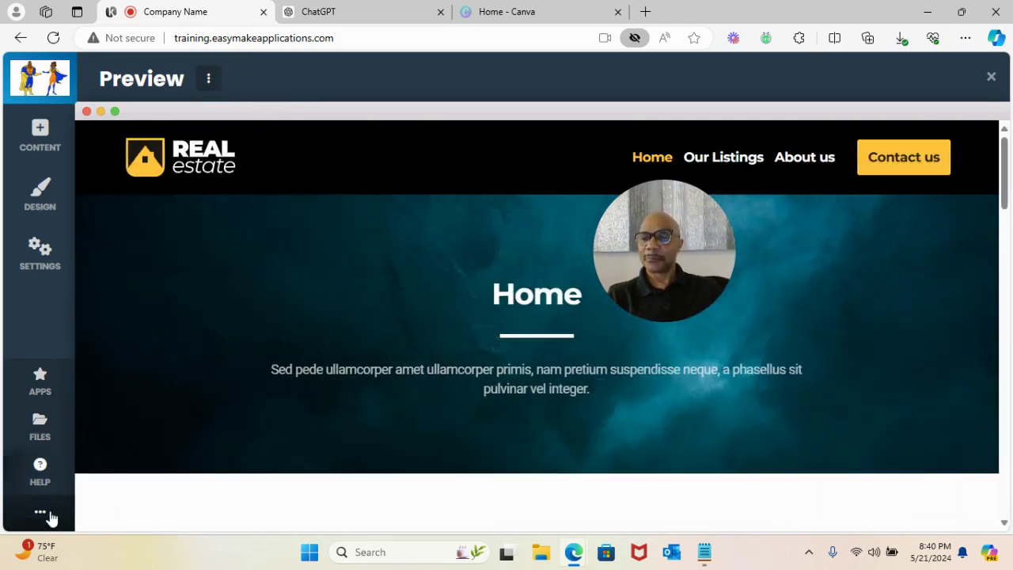
pyautogui.click(41, 511)
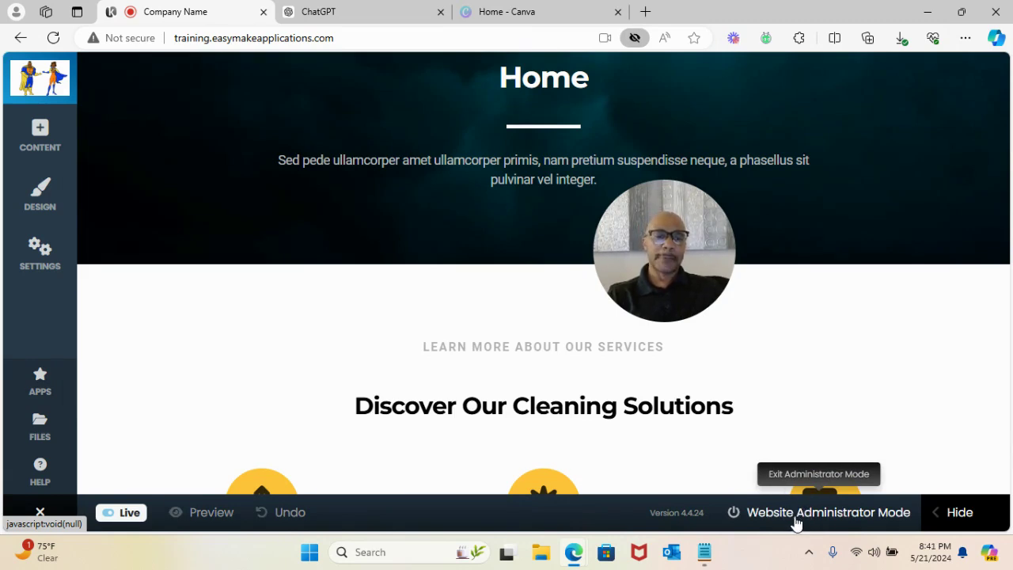
# - Hide the admin bar and insert new content below the Home hero, showing Headers templates
pyautogui.click(959, 514)
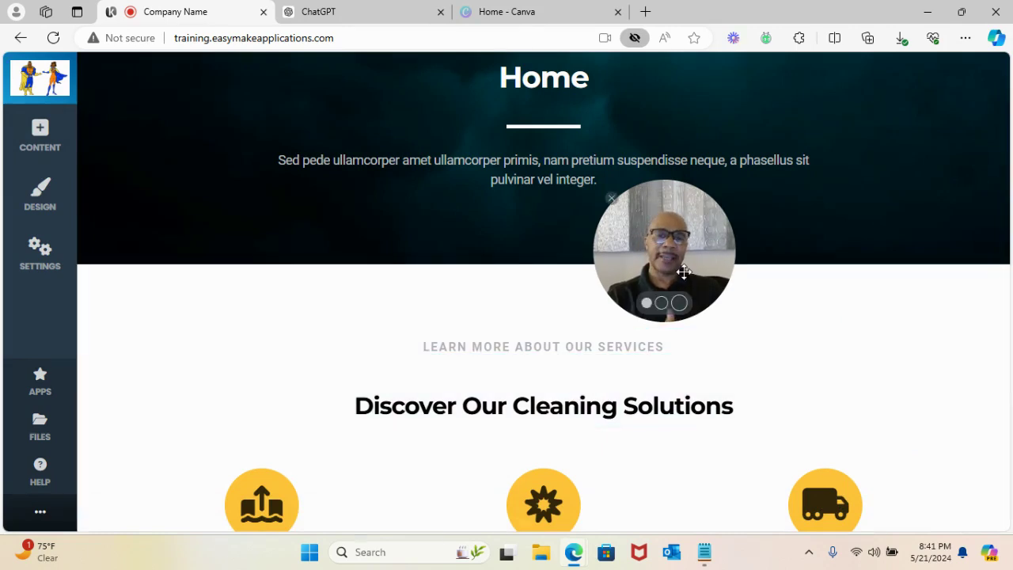
pyautogui.moveTo(684, 271); pyautogui.dragTo(910, 178)
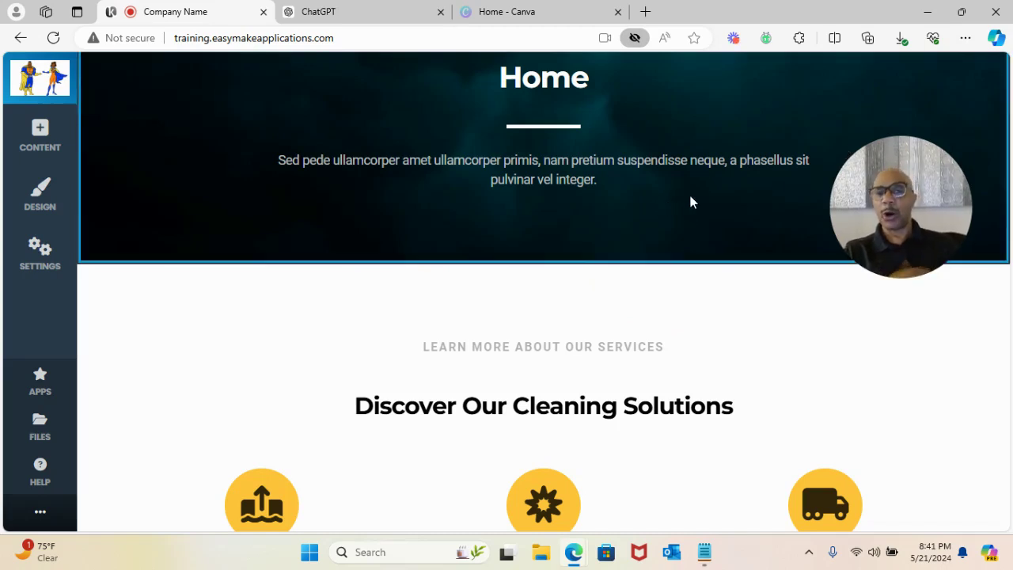
pyautogui.moveTo(882, 194); pyautogui.dragTo(855, 259)
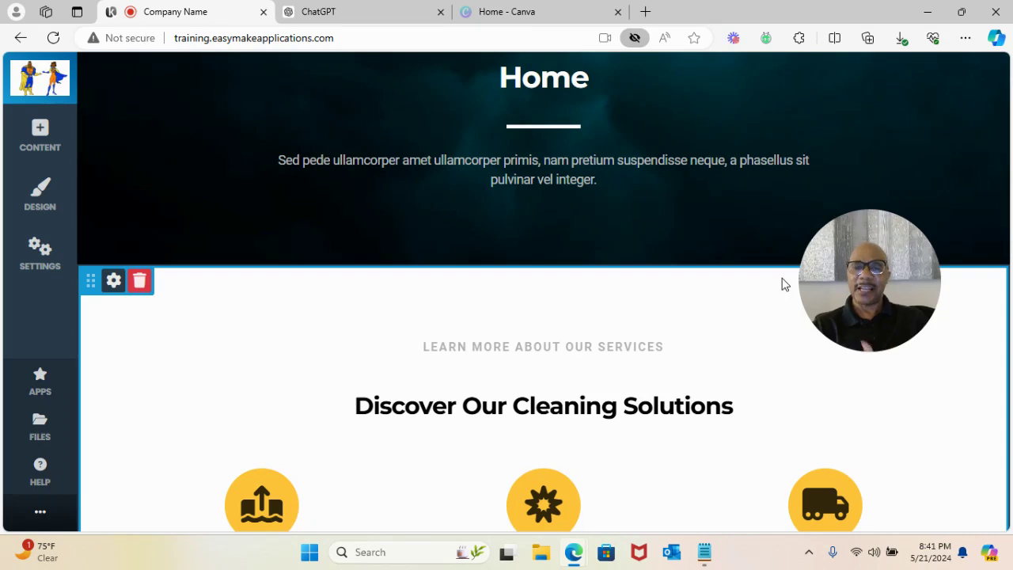
pyautogui.moveTo(861, 233); pyautogui.dragTo(472, 122)
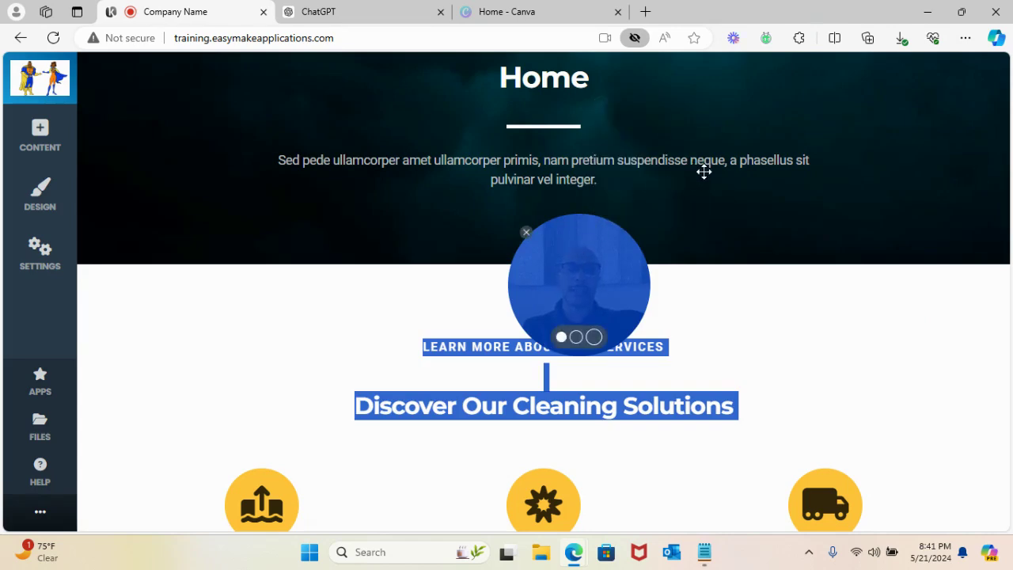
pyautogui.moveTo(545, 219); pyautogui.dragTo(921, 189)
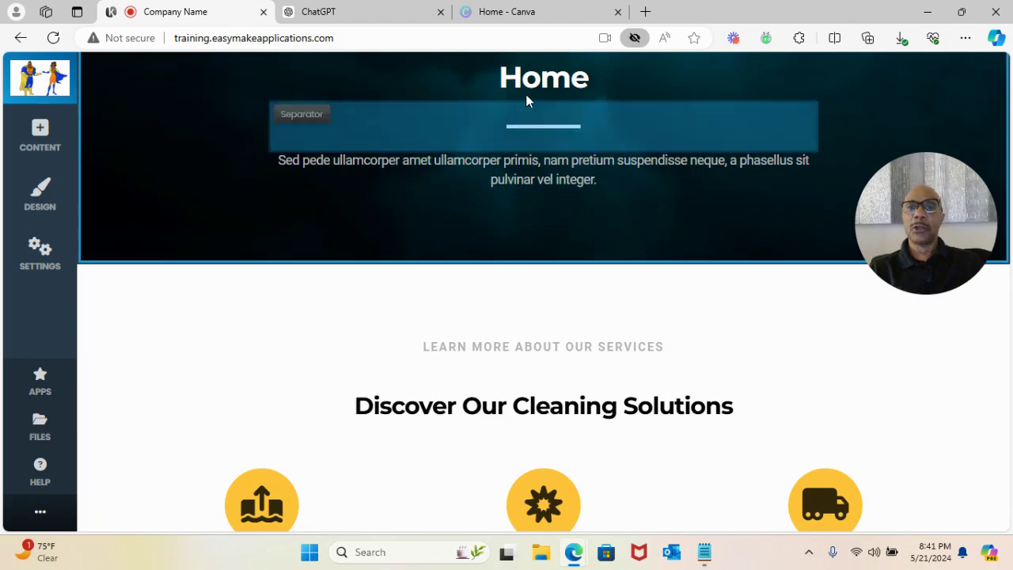
pyautogui.moveTo(543, 266)
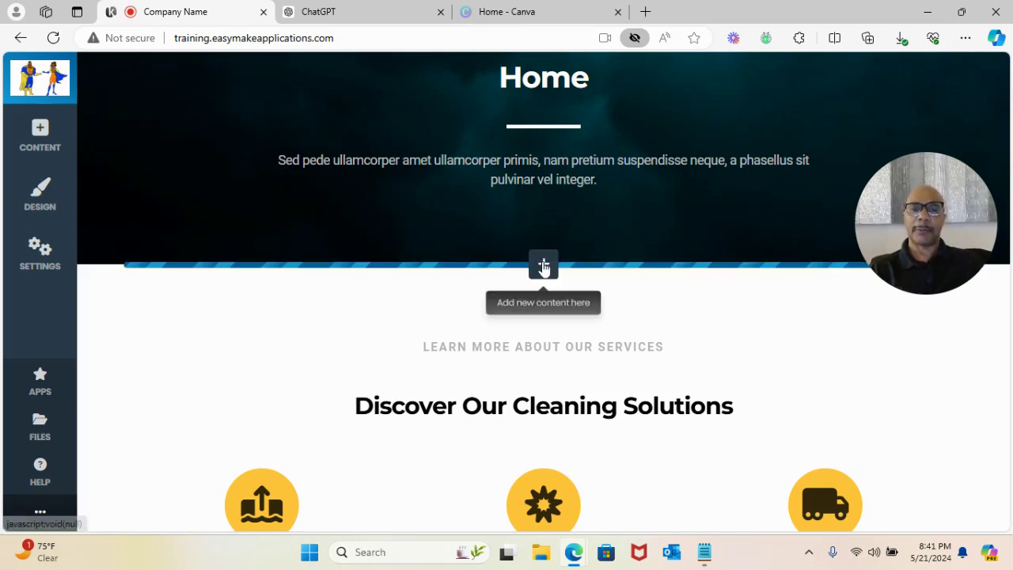
pyautogui.click(543, 267)
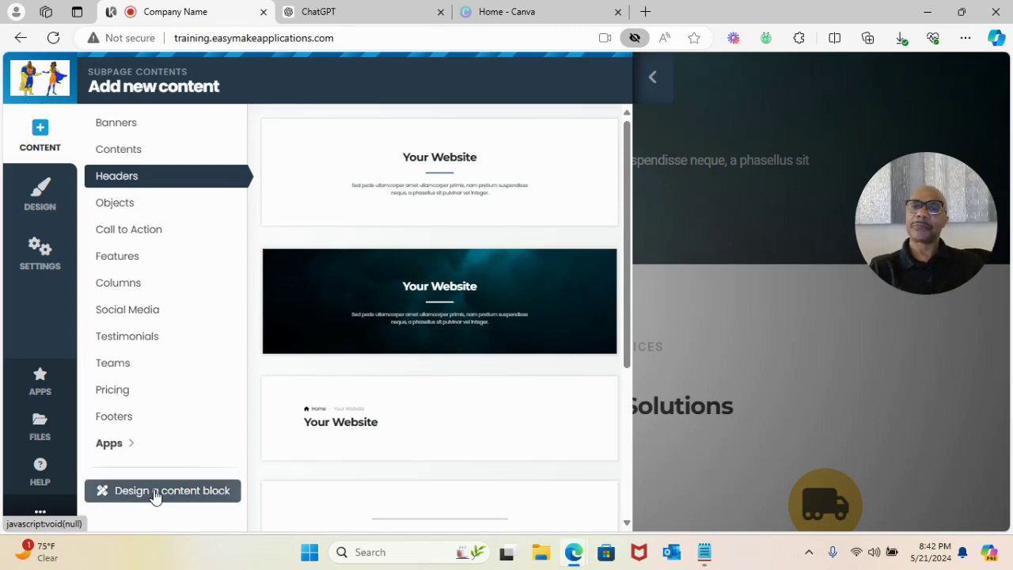
# - Design a custom header block with a subtitle, an Item 1–3 list and a separator
pyautogui.click(156, 494)
pyautogui.click(321, 272)
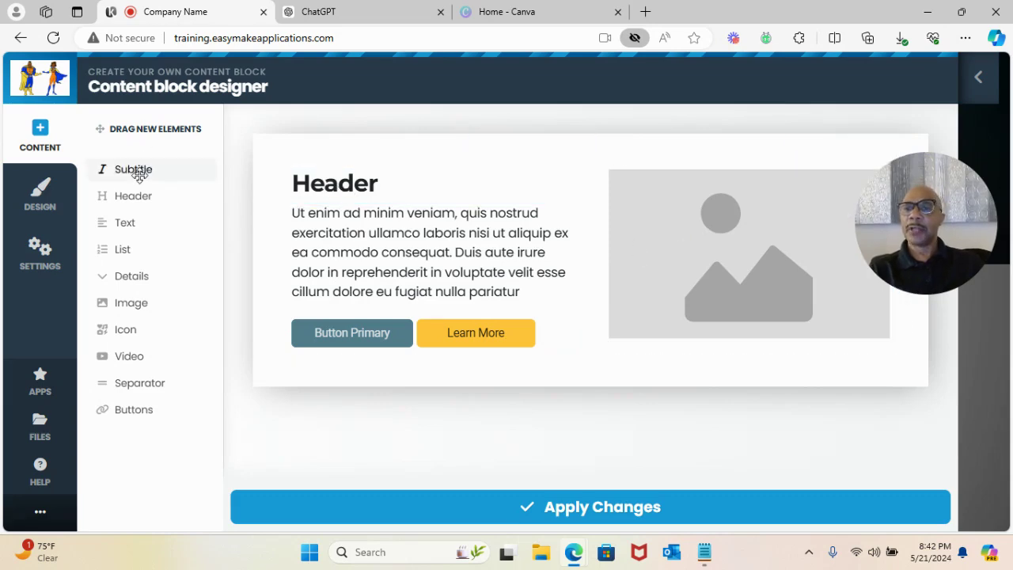
pyautogui.moveTo(132, 169); pyautogui.dragTo(350, 215)
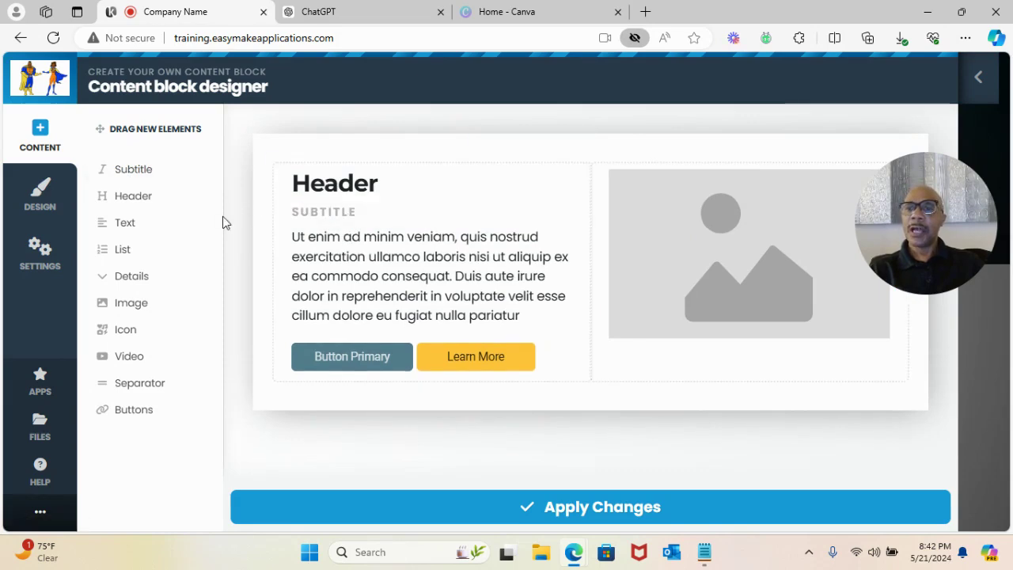
pyautogui.moveTo(132, 255); pyautogui.dragTo(351, 267)
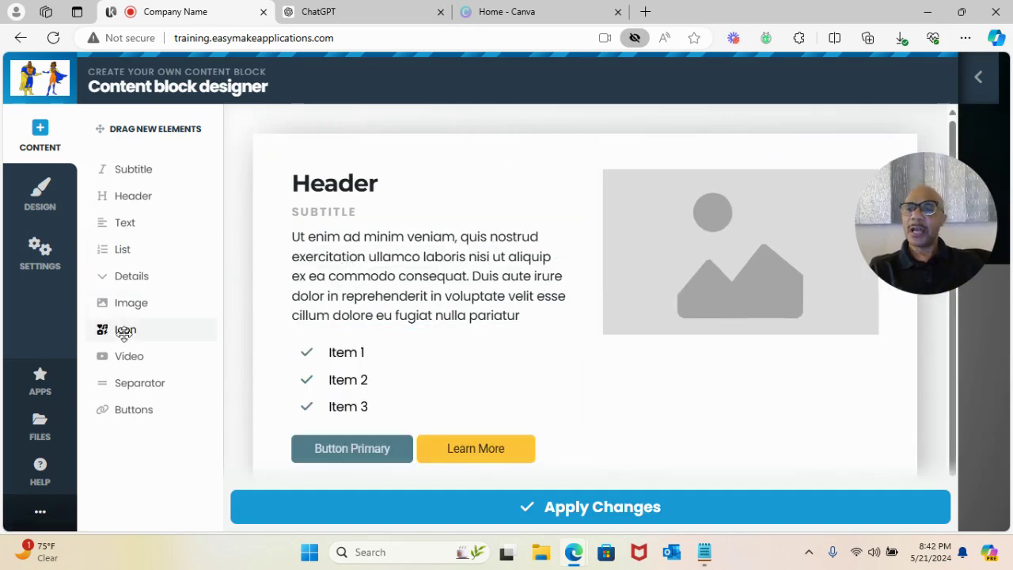
pyautogui.moveTo(137, 383); pyautogui.dragTo(709, 155)
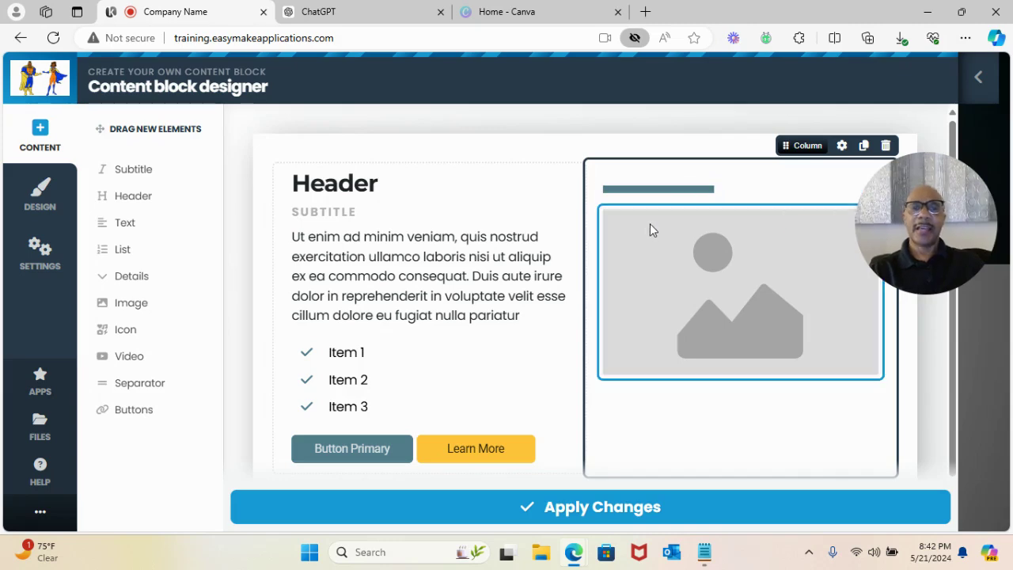
# - Apply the designed Header block, then delete the dark Home hero so the Header sits first
pyautogui.click(606, 515)
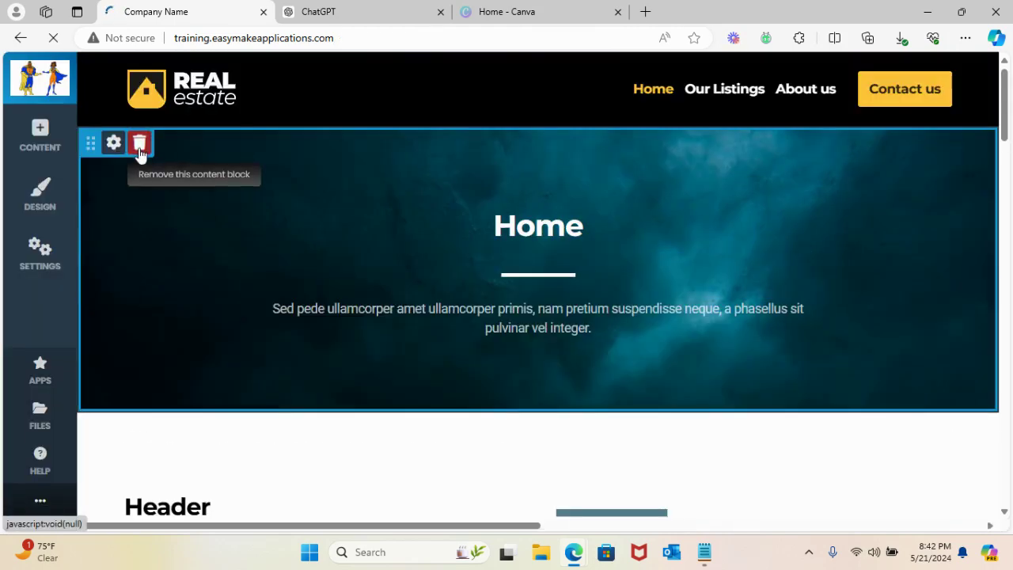
pyautogui.click(139, 146)
pyautogui.click(200, 150)
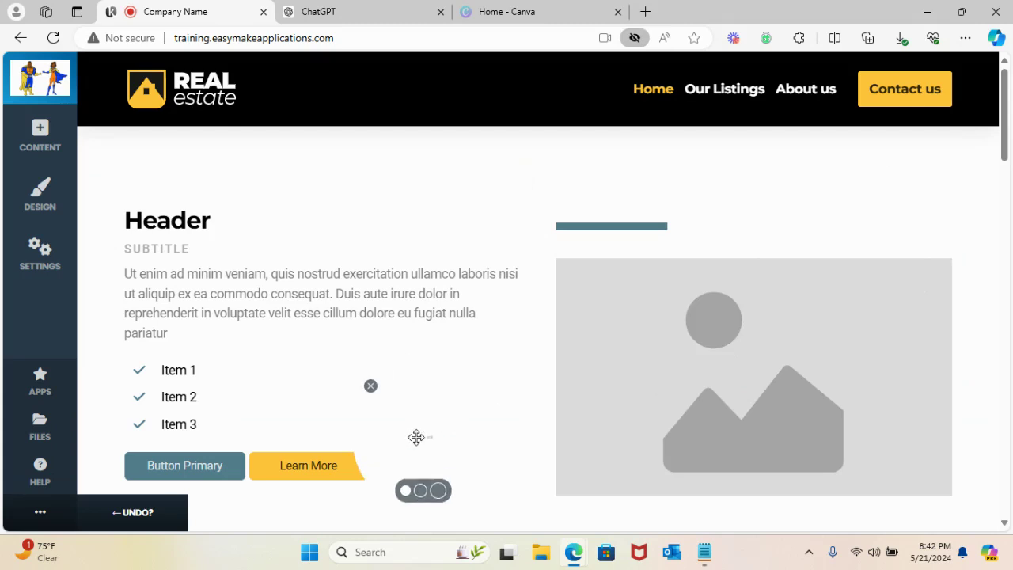
pyautogui.scroll(-5, 421, 419)
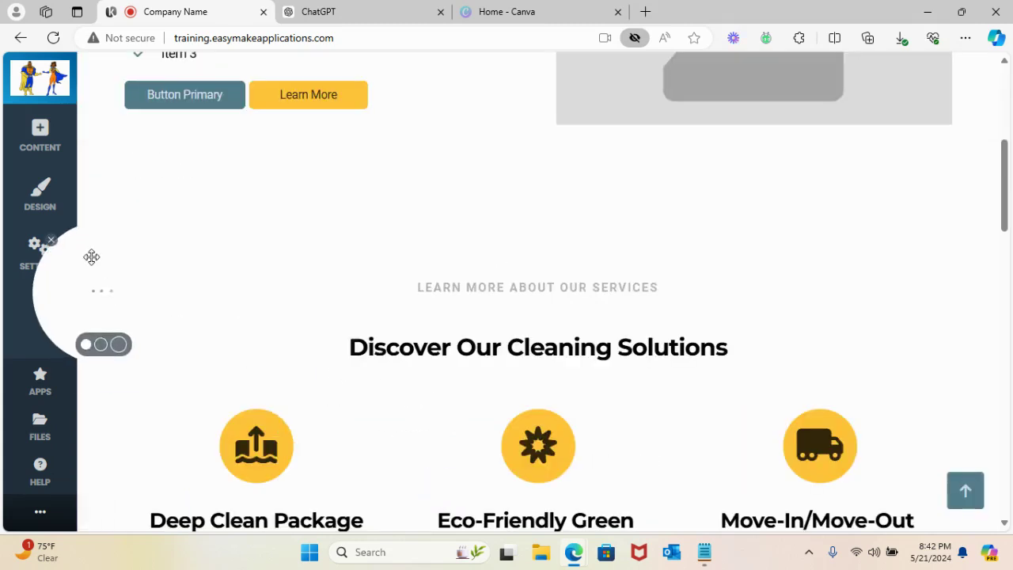
pyautogui.scroll(2, 343, 311)
pyautogui.moveTo(92, 371); pyautogui.dragTo(93, 435)
pyautogui.scroll(2, 298, 310)
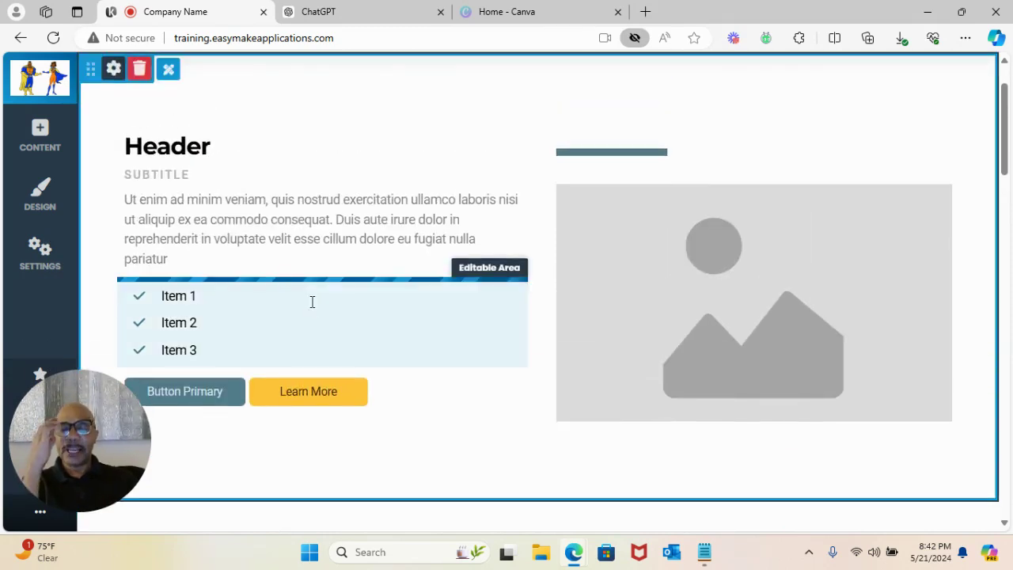
# - Replace the 'Header' heading with the owner's Professional Cleaning Services business name
pyautogui.click(212, 150)
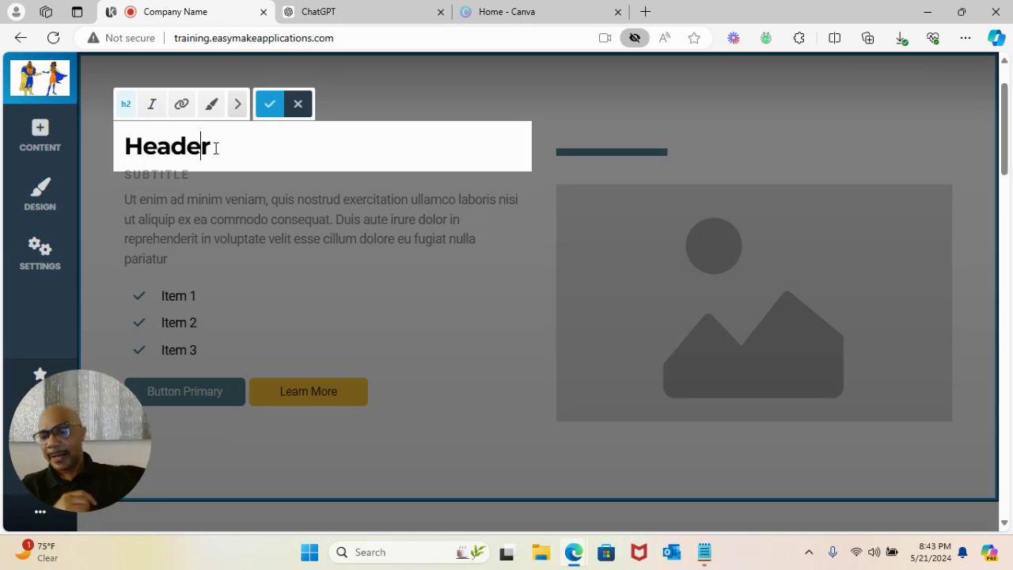
pyautogui.doubleClick(215, 148)
pyautogui.write('Jouh')
pyautogui.press('BackSpace')
pyautogui.press('BackSpace')
pyautogui.write("hn's")
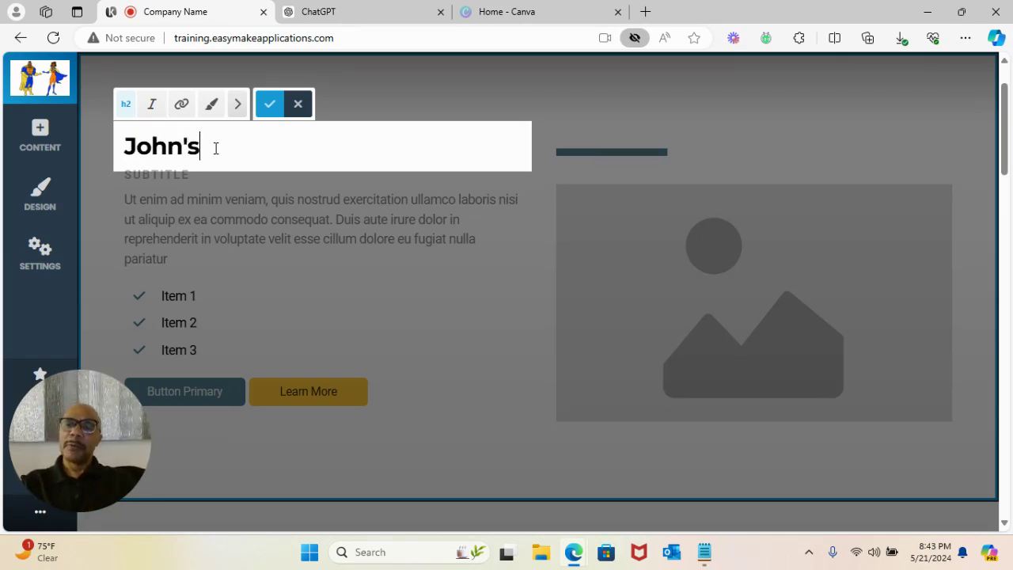
pyautogui.write(' Pr')
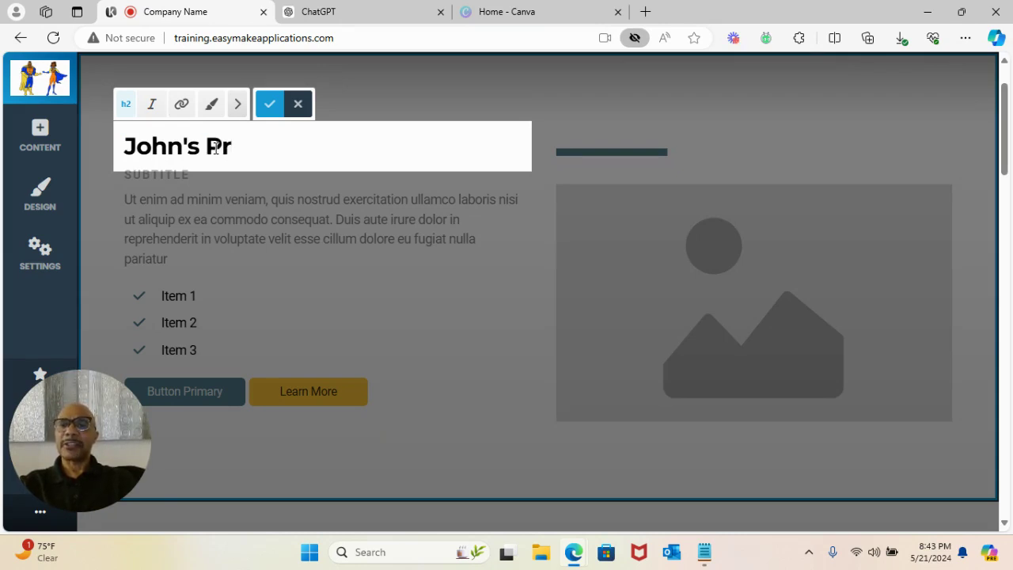
pyautogui.write('ofe')
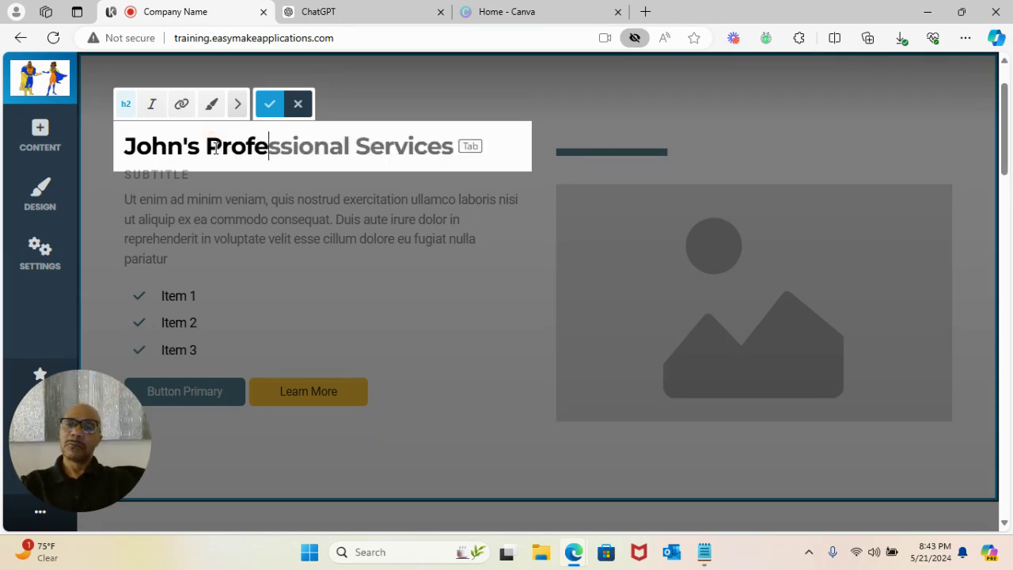
pyautogui.write('ssional Clean')
pyautogui.press('BackSpace')
pyautogui.press('BackSpace')
pyautogui.write('eaning S')
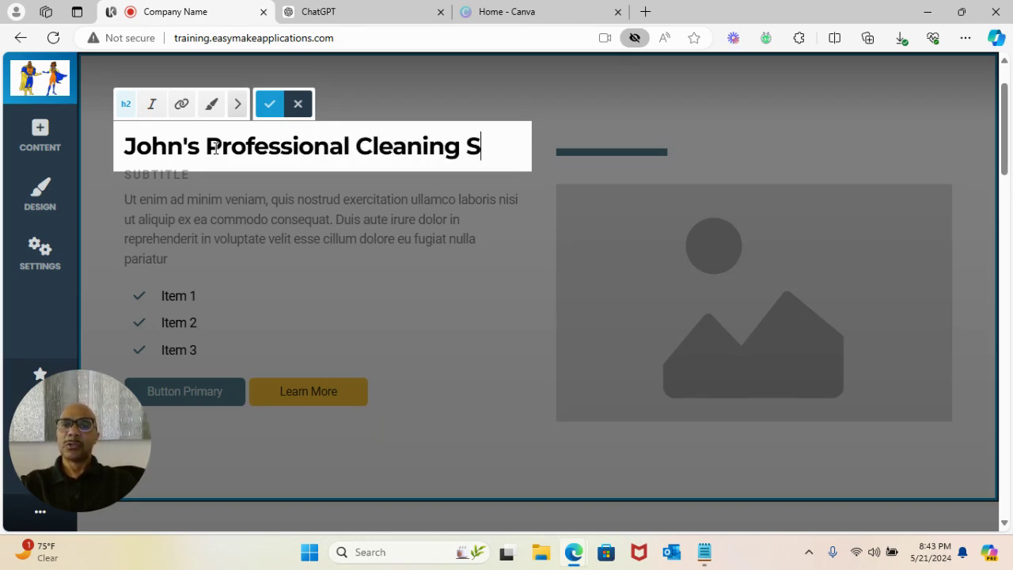
pyautogui.write('ervices')
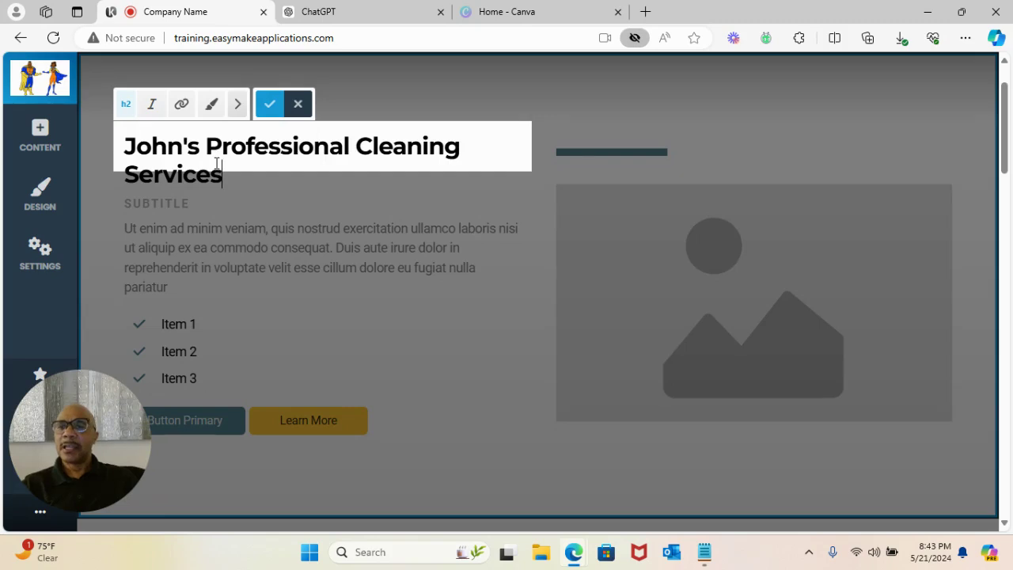
# - Return the heading to h1 and increase its font size four steps
pyautogui.click(126, 108)
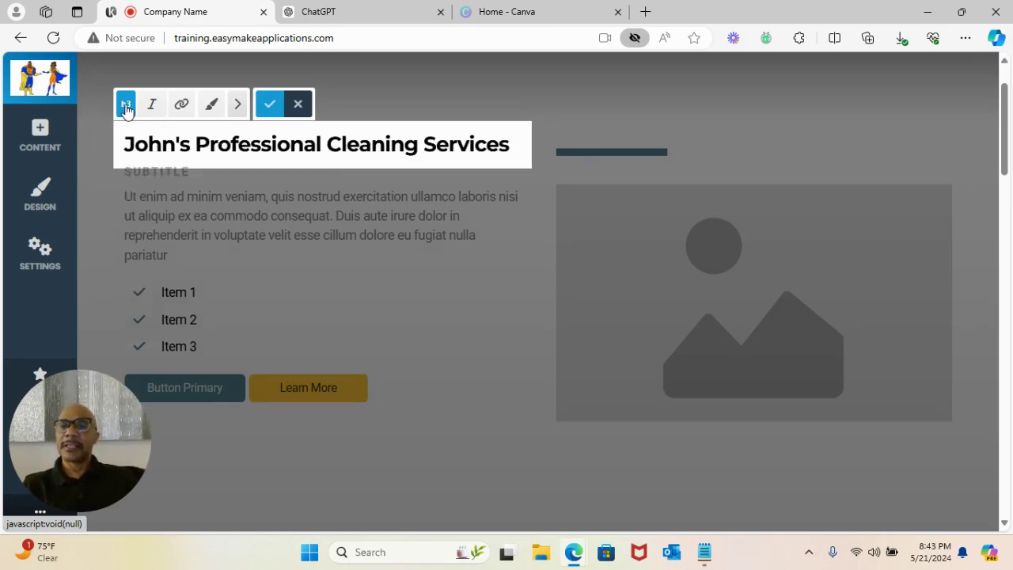
pyautogui.click(126, 108)
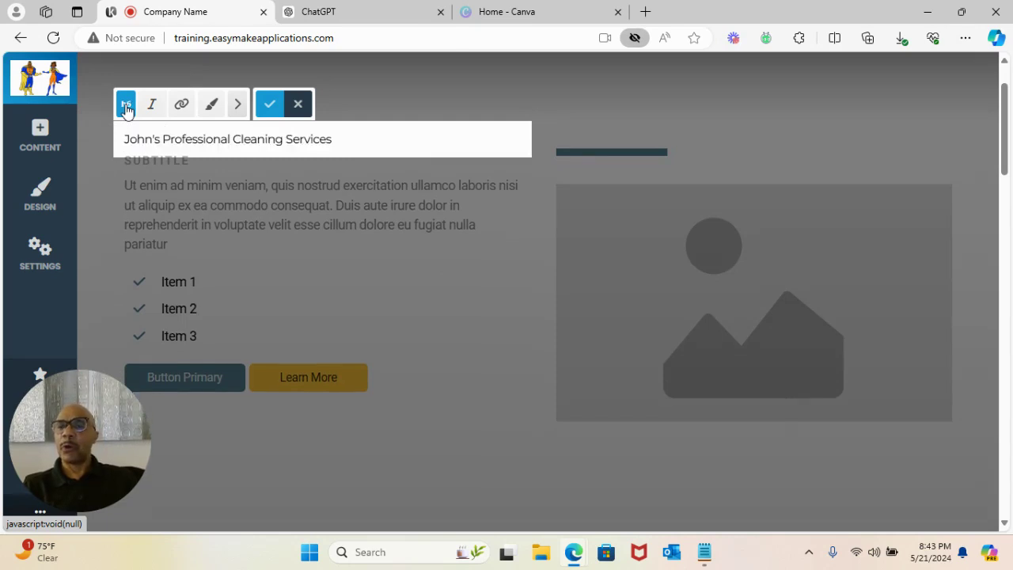
pyautogui.click(126, 109)
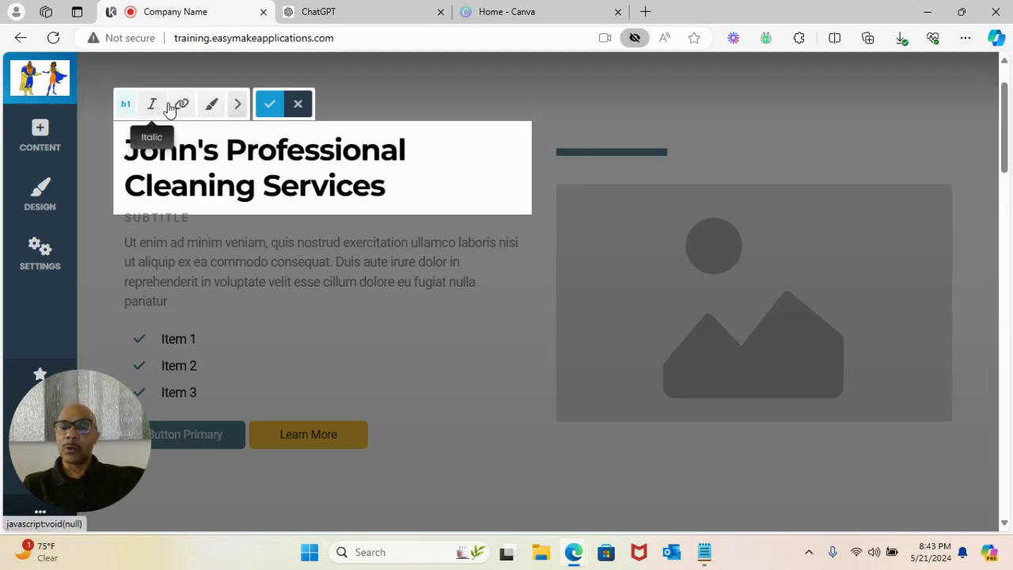
pyautogui.click(236, 107)
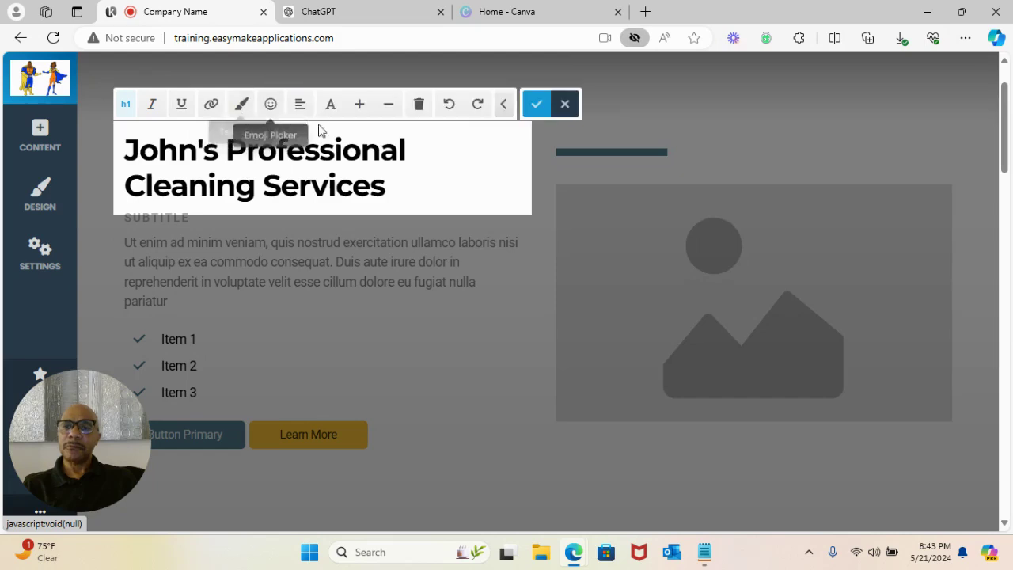
pyautogui.click(359, 106)
pyautogui.click(359, 107)
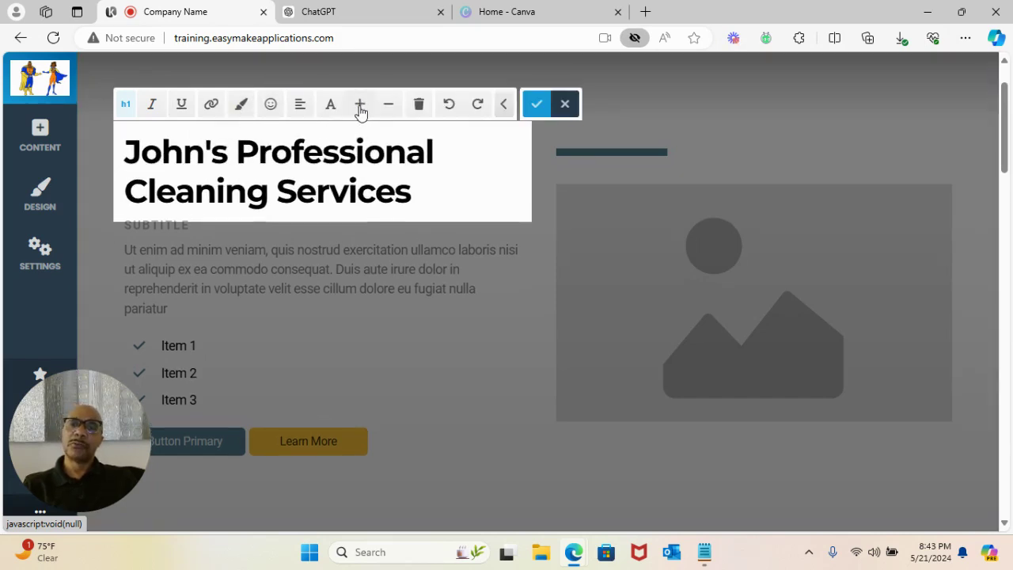
pyautogui.click(359, 107)
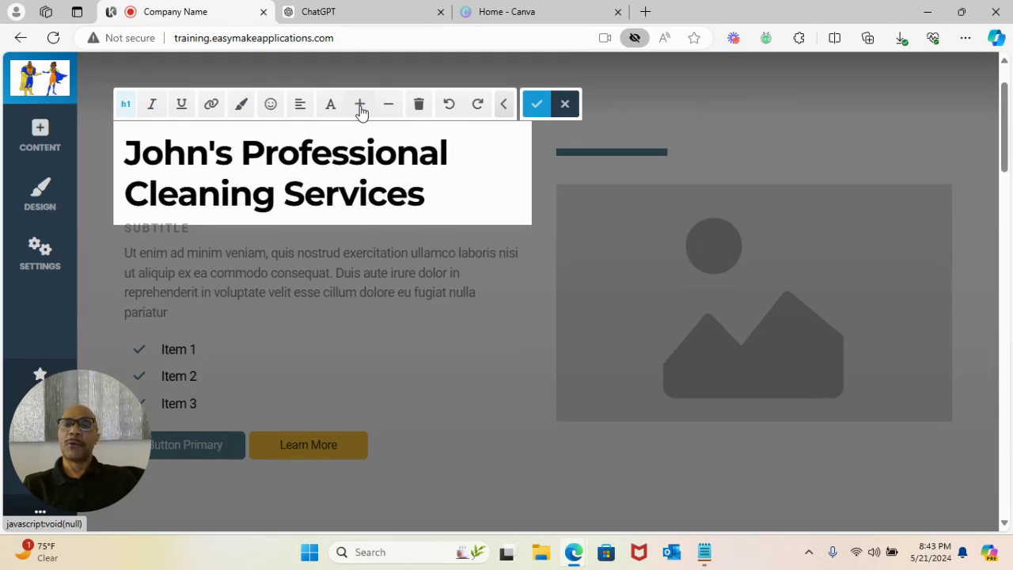
pyautogui.click(359, 107)
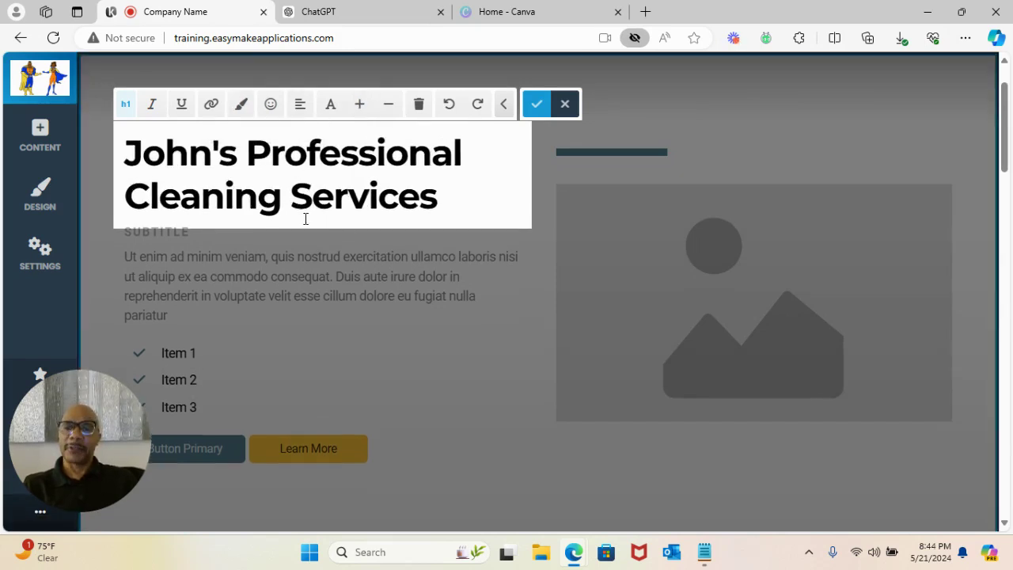
# - Save the heading, then change the subtitle to 'YOUR NUMBER ONE LOCAL CLEANING COMPANY' and save
pyautogui.click(537, 113)
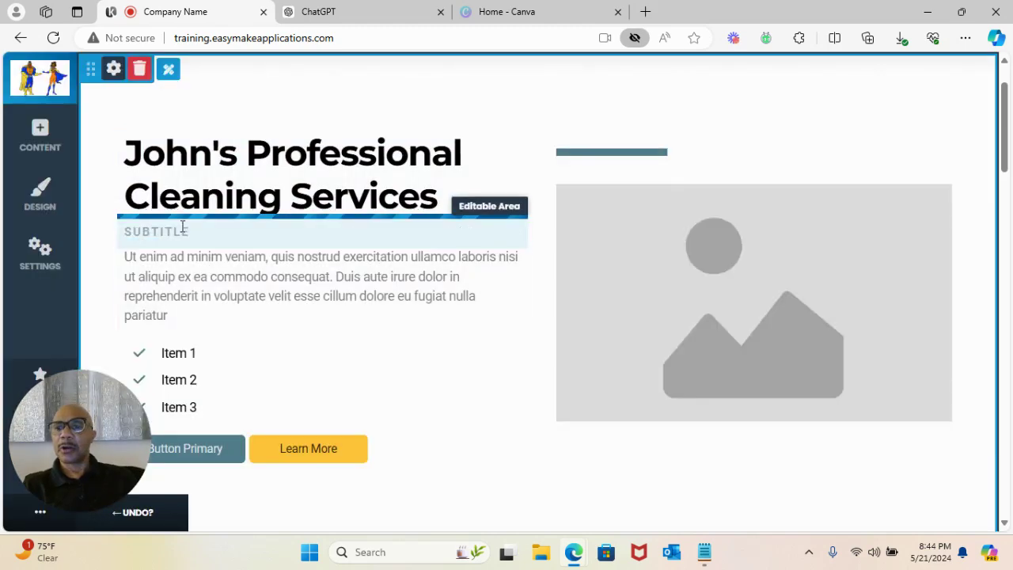
pyautogui.click(204, 235)
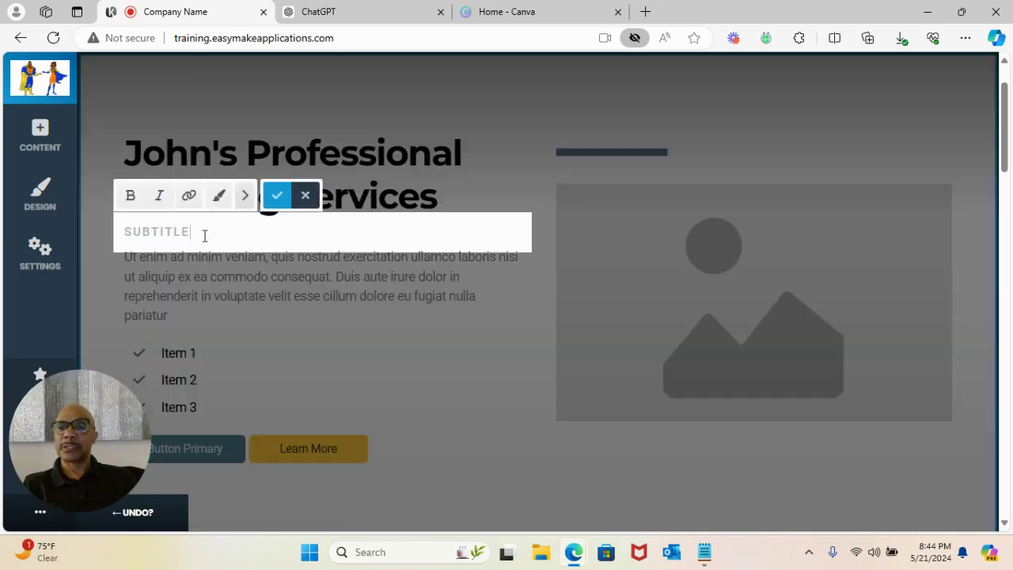
pyautogui.hotkey('ctrl', 'a')
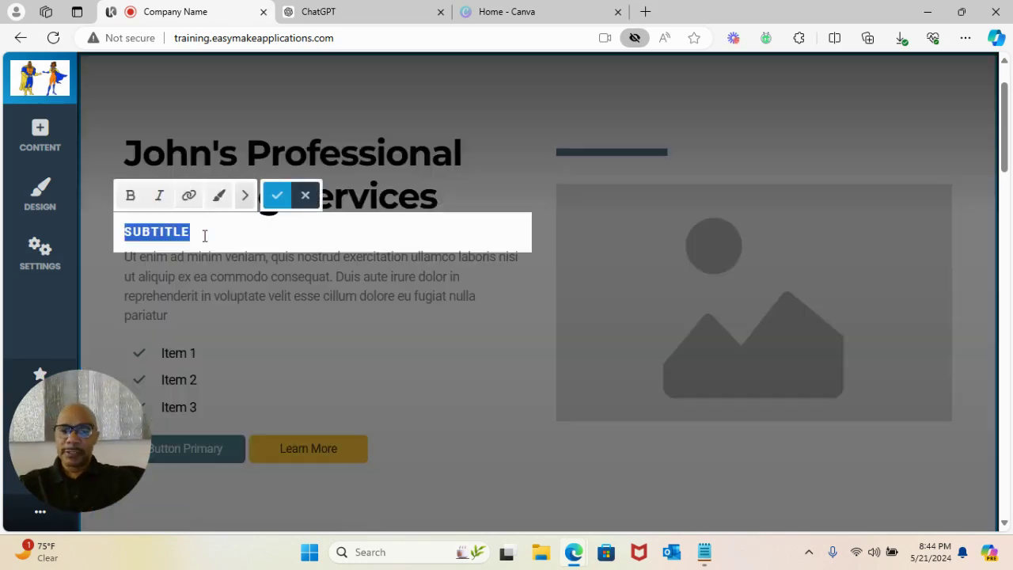
pyautogui.write('YOUR NUMBER')
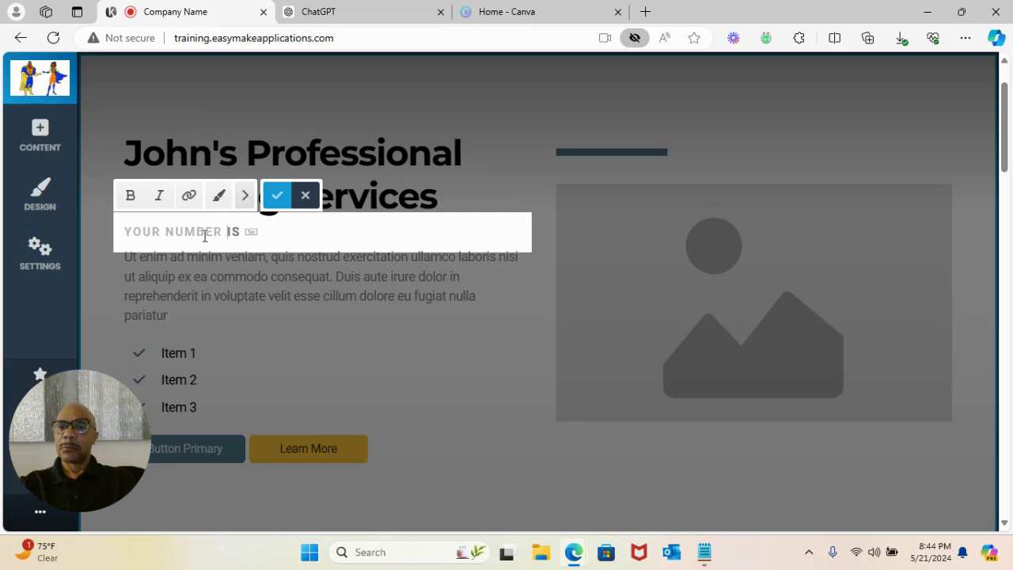
pyautogui.write(' ONE CLE')
pyautogui.press('BackSpace')
pyautogui.press('BackSpace')
pyautogui.press('BackSpace')
pyautogui.press('BackSpace')
pyautogui.press('BackSpace')
pyautogui.write('LOCAL CLEAN')
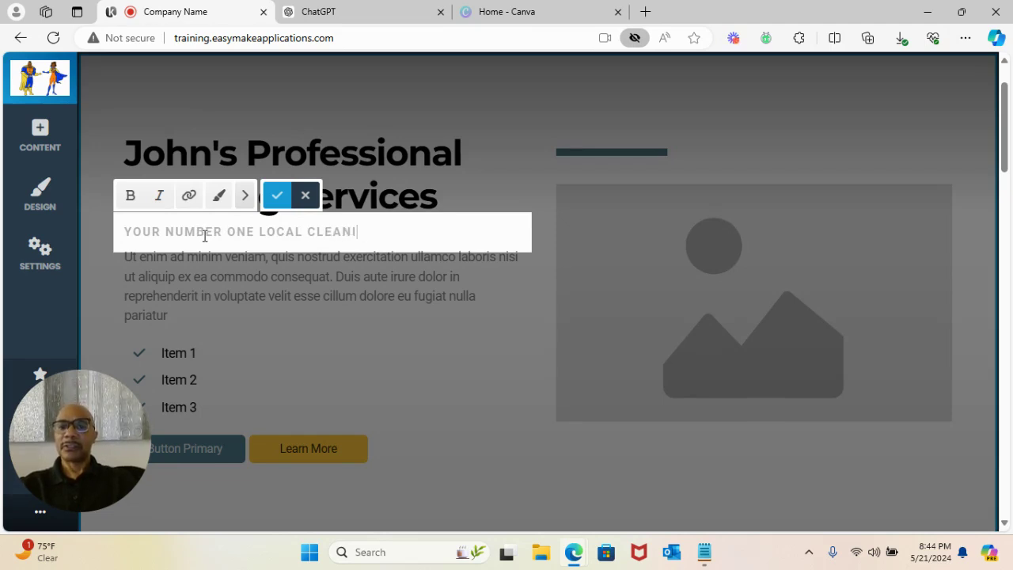
pyautogui.write('ING COMPA')
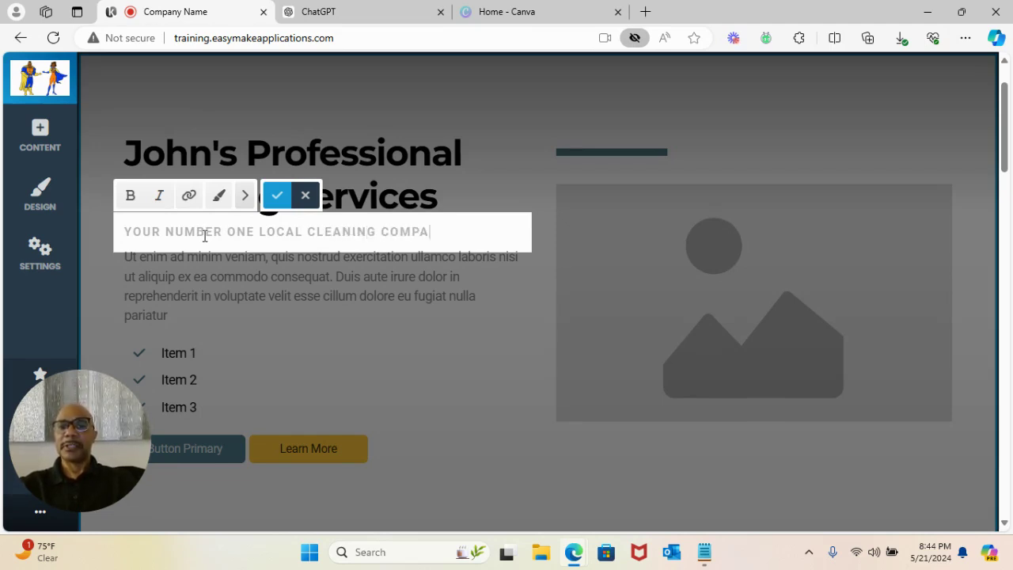
pyautogui.write('NY')
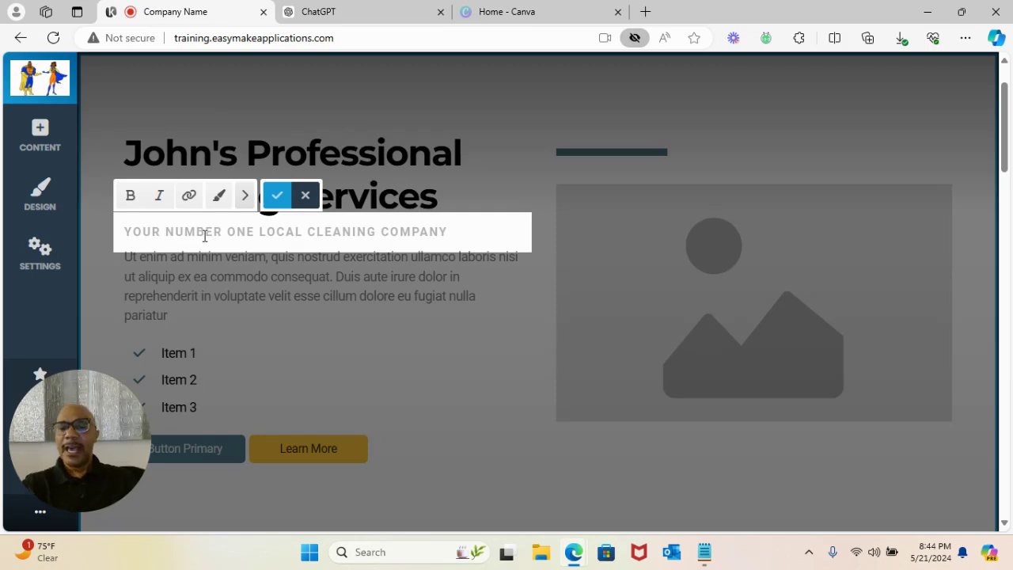
pyautogui.moveTo(74, 388); pyautogui.dragTo(831, 315)
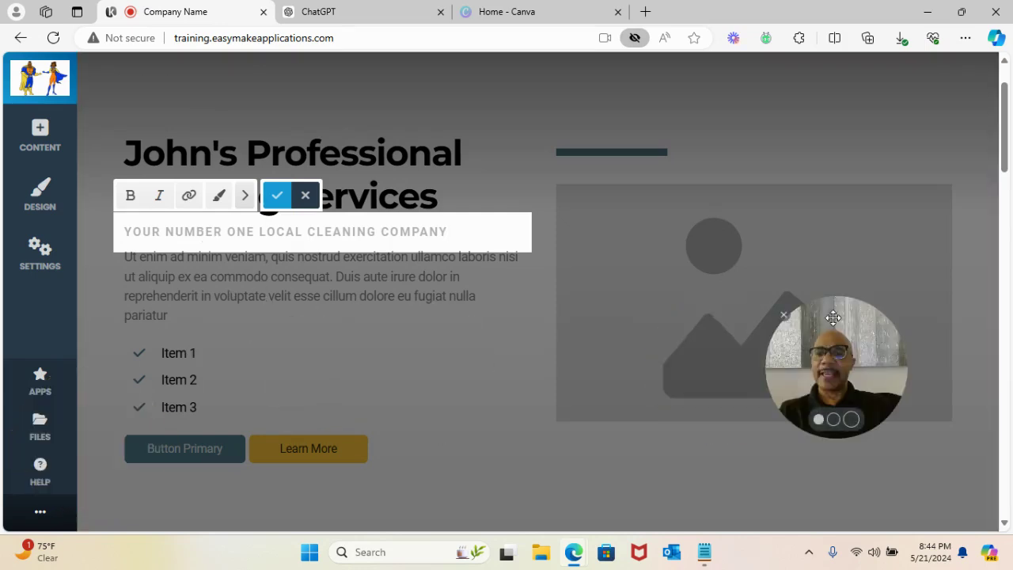
pyautogui.click(274, 200)
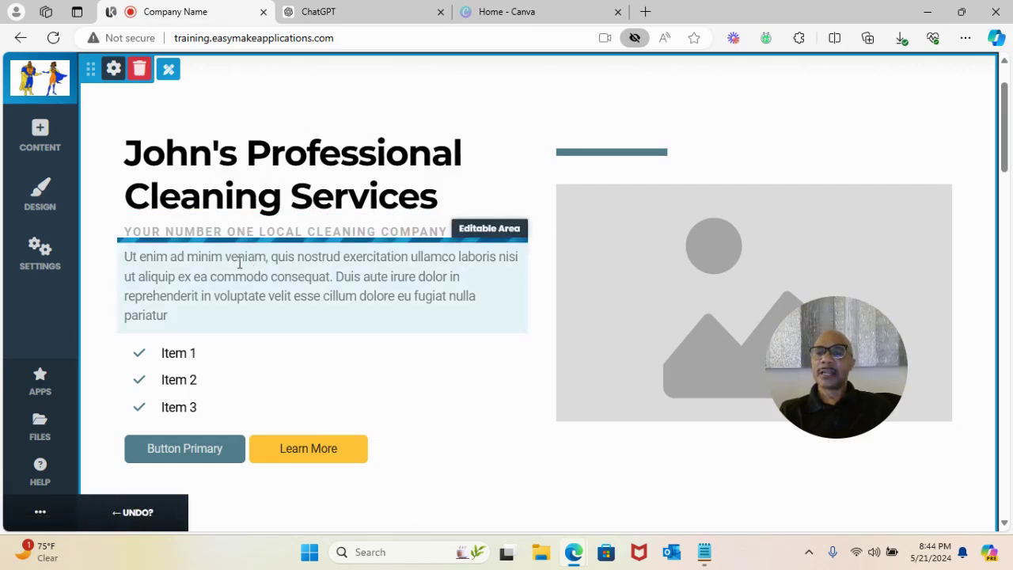
# - Look over the updated hero section, then bring up ChatGPT in the other browser tab
pyautogui.scroll(-2, 181, 319)
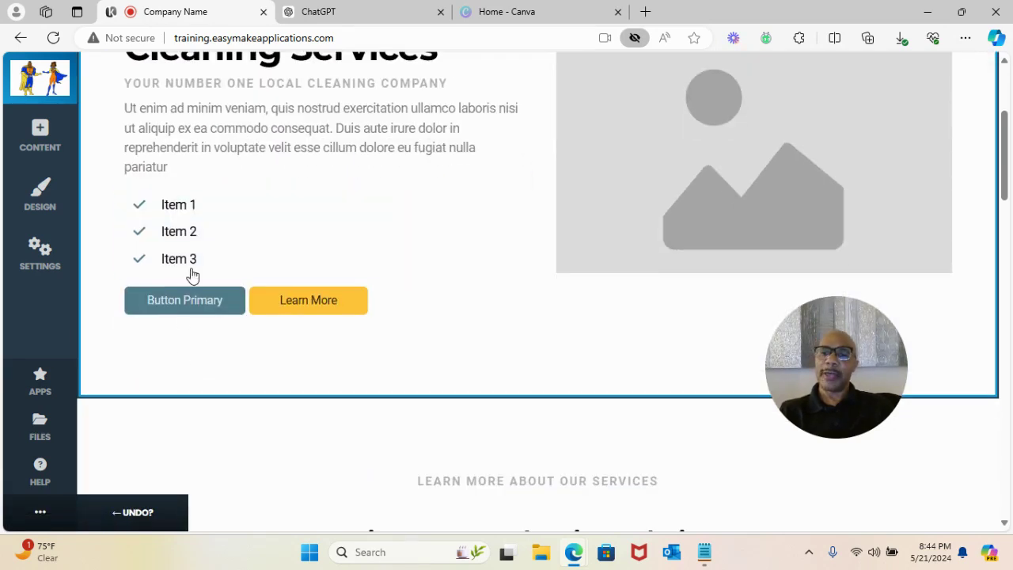
pyautogui.scroll(1, 159, 265)
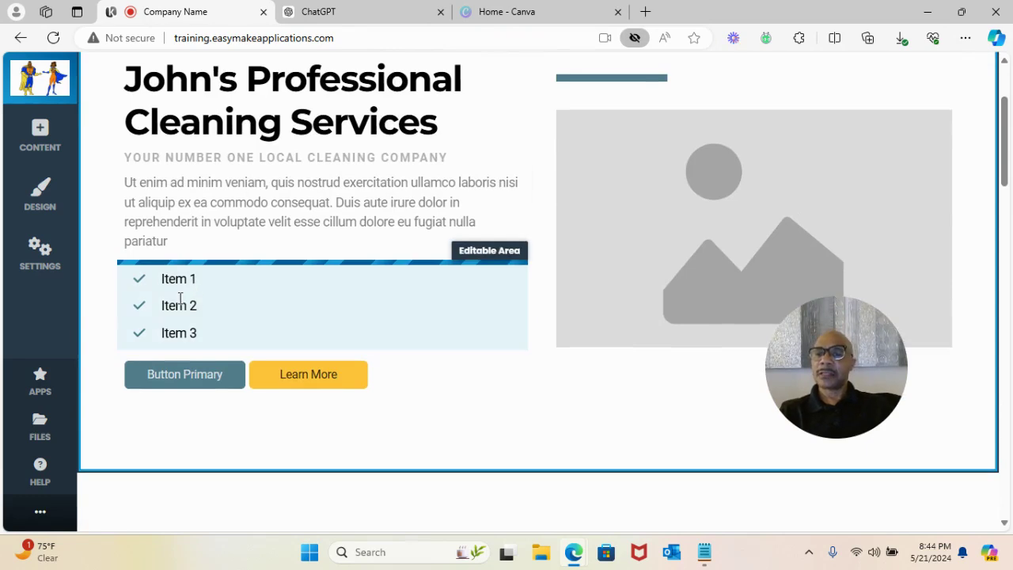
pyautogui.scroll(2, 194, 295)
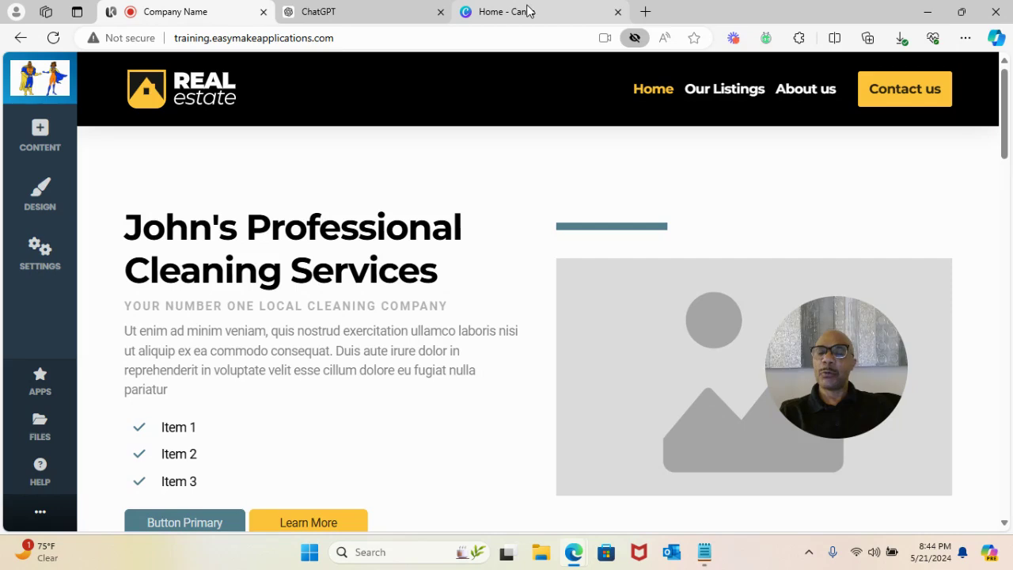
pyautogui.moveTo(509, 16)
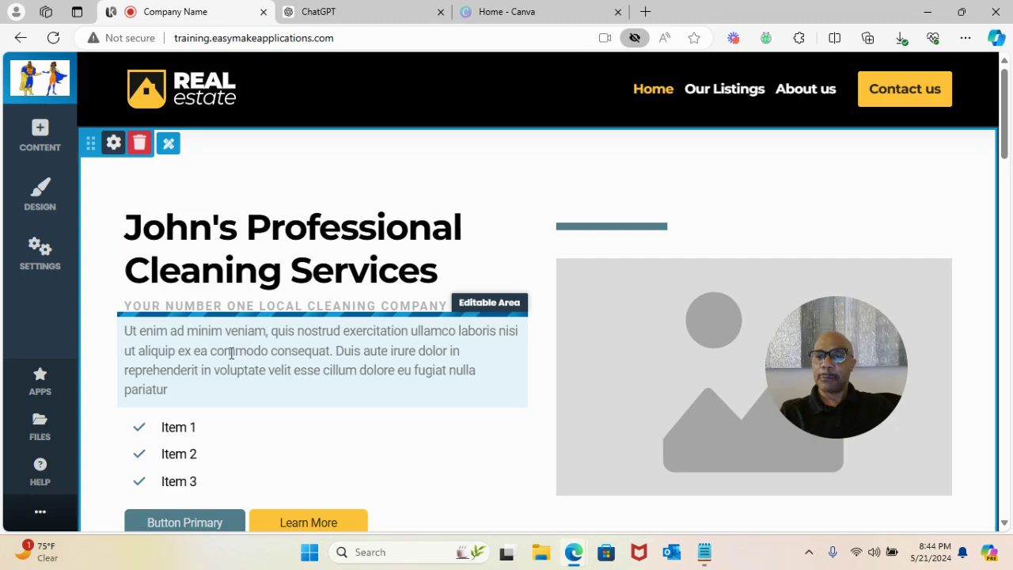
pyautogui.scroll(-1, 283, 335)
pyautogui.scroll(1, 281, 319)
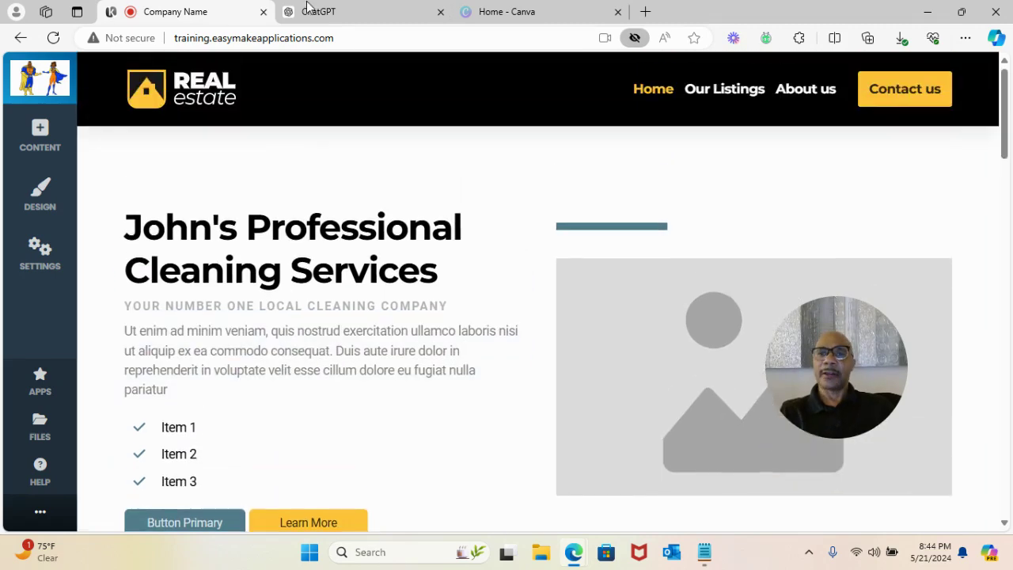
pyautogui.click(343, 9)
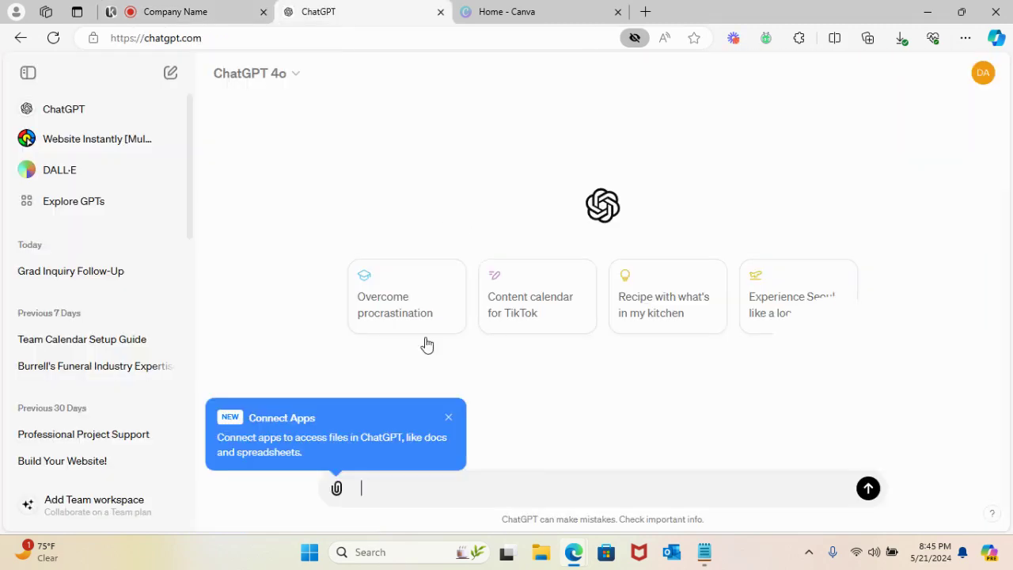
# - Ask ChatGPT to create a header content blurb for Johns Professional Cleaning Services
pyautogui.click(448, 418)
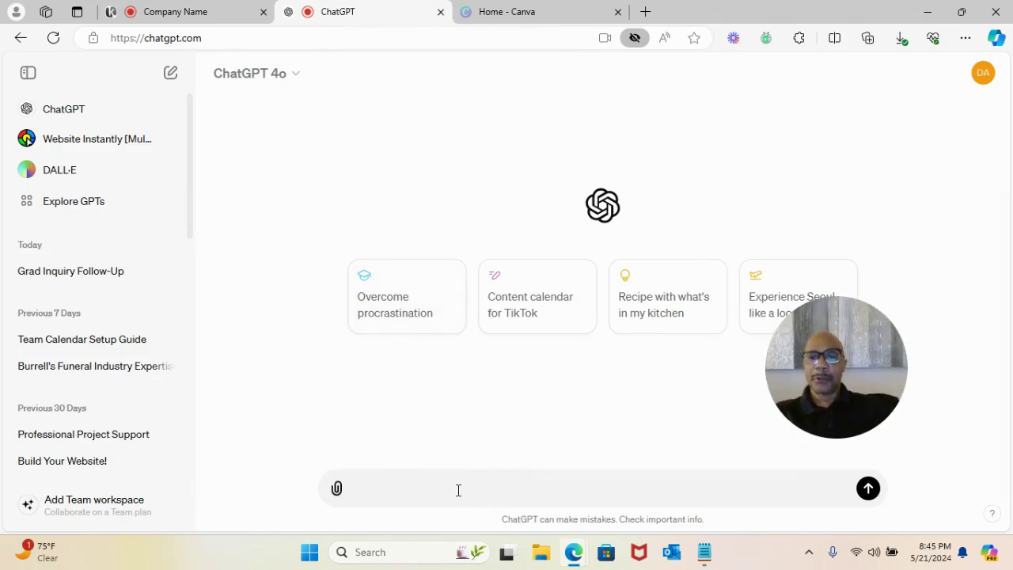
pyautogui.write('create a')
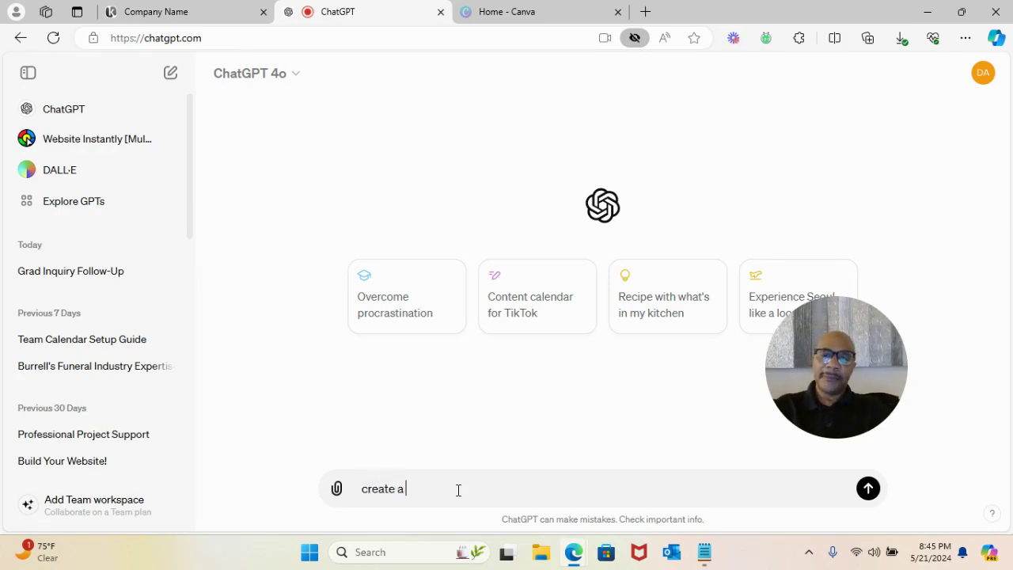
pyautogui.write(' header content')
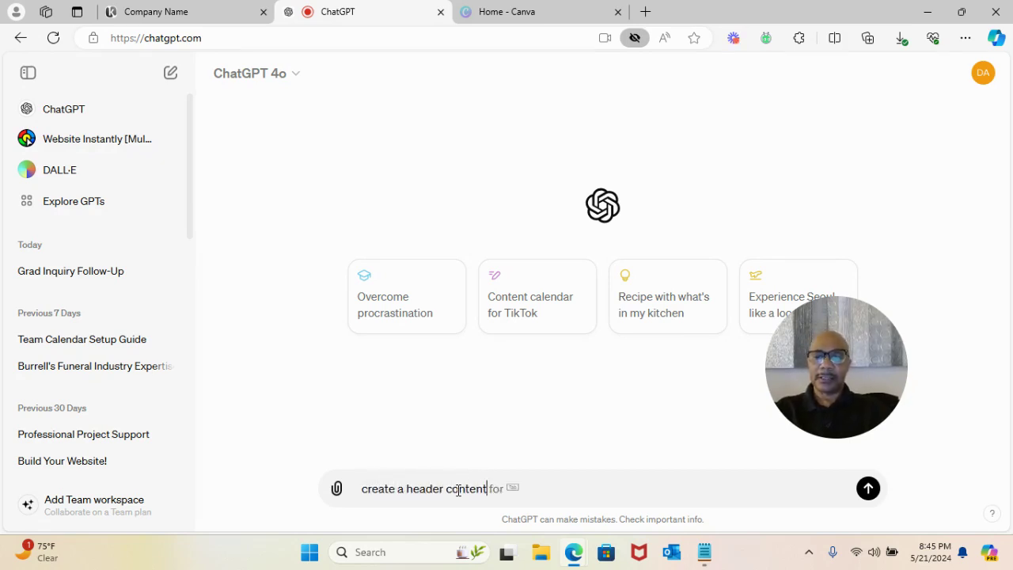
pyautogui.write(' blurb for ')
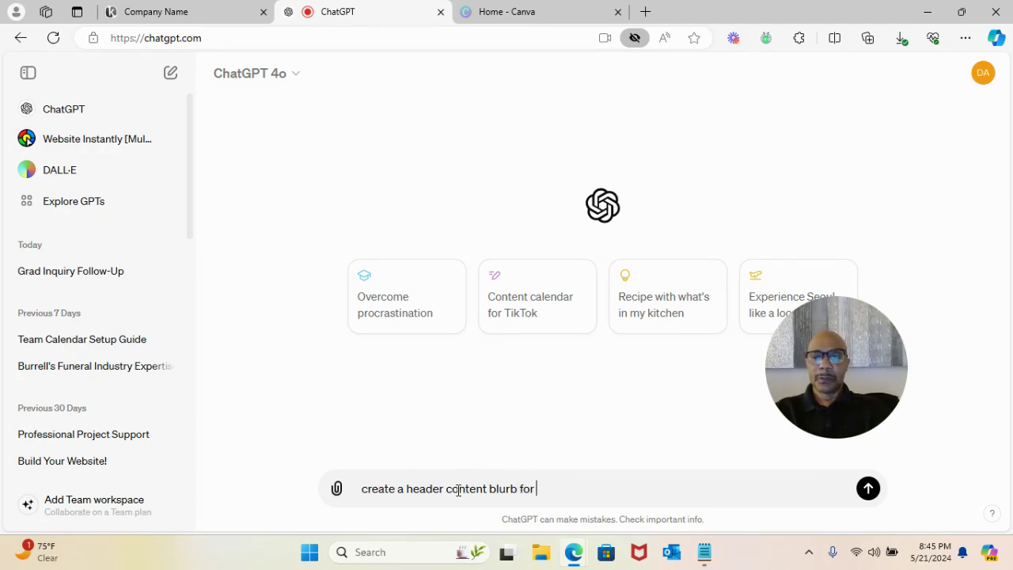
pyautogui.write('Johns Profess')
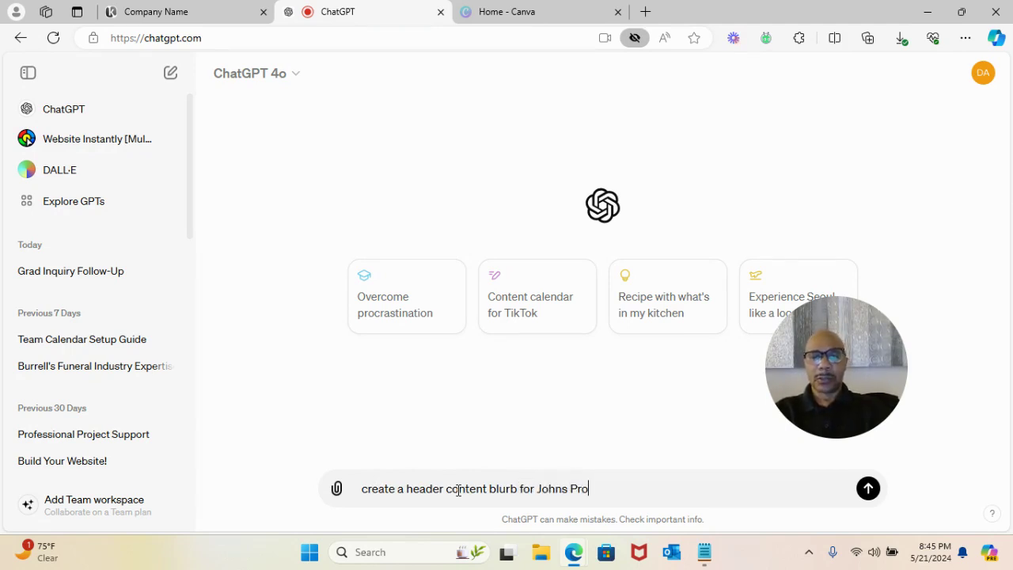
pyautogui.press('Tab')
pyautogui.write('Clanin')
pyautogui.press('BackSpace')
pyautogui.press('BackSpace')
pyautogui.press('BackSpace')
pyautogui.press('BackSpace')
pyautogui.write('eaning Services')
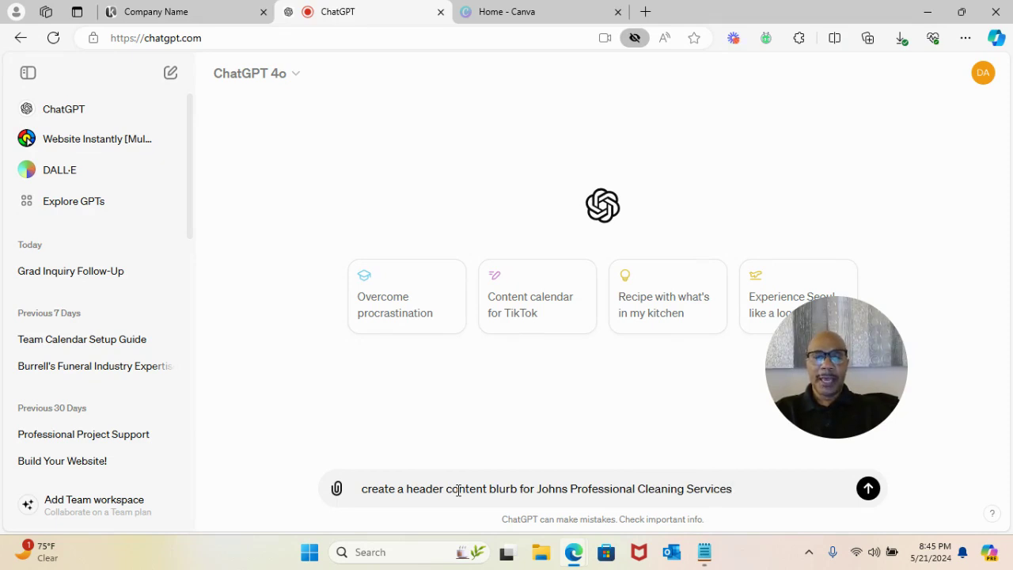
pyautogui.click(867, 494)
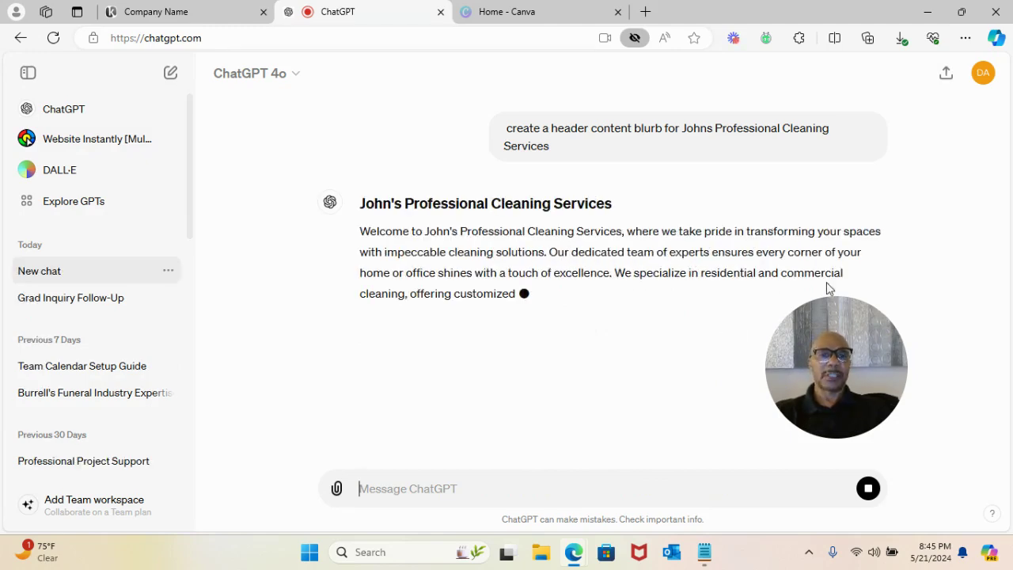
# - Select and copy the reply's welcome paragraph, then return to the website editor
pyautogui.moveTo(829, 346); pyautogui.dragTo(924, 421)
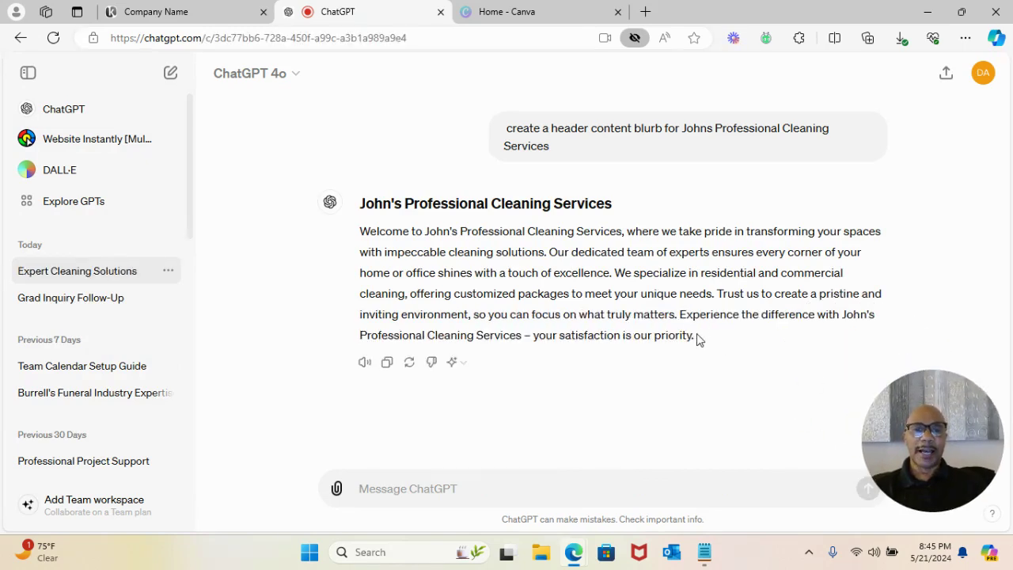
pyautogui.moveTo(689, 335); pyautogui.dragTo(421, 257)
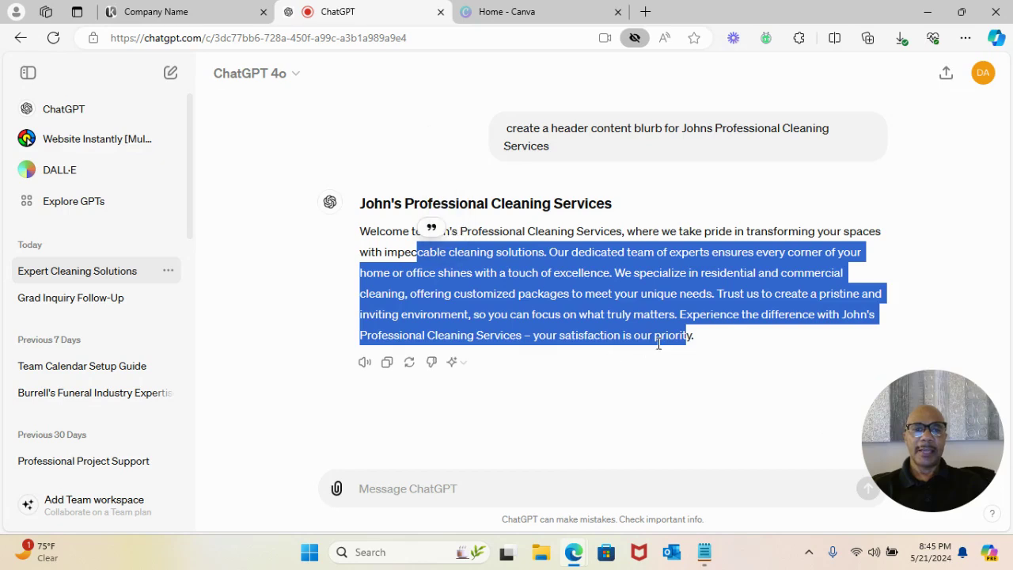
pyautogui.click(686, 335)
pyautogui.moveTo(694, 336); pyautogui.dragTo(360, 226)
pyautogui.hotkey('ctrl', 'c')
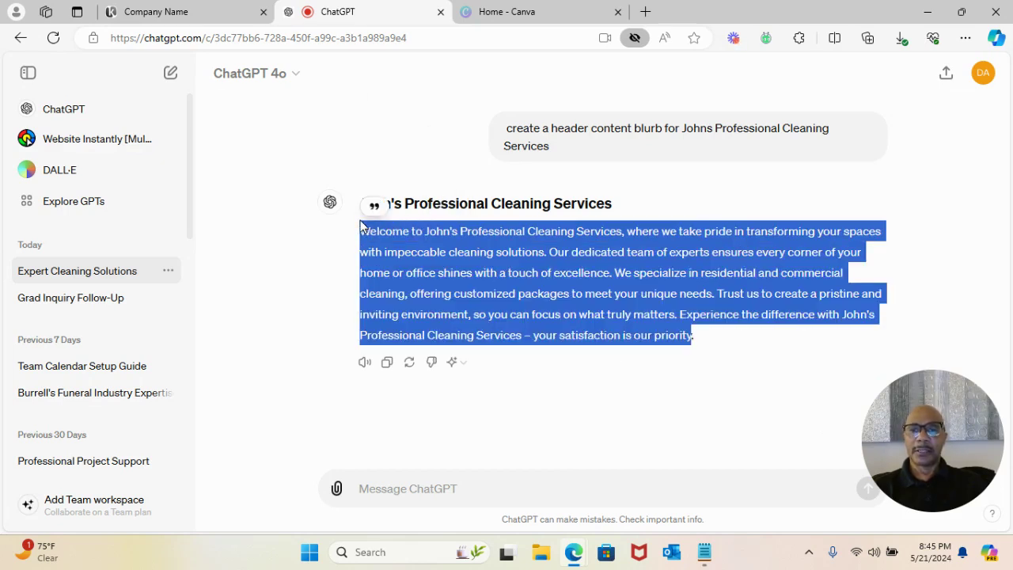
pyautogui.click(170, 12)
# - Paste the ChatGPT welcome blurb over the placeholder paragraph under the heading and save it
pyautogui.click(222, 339)
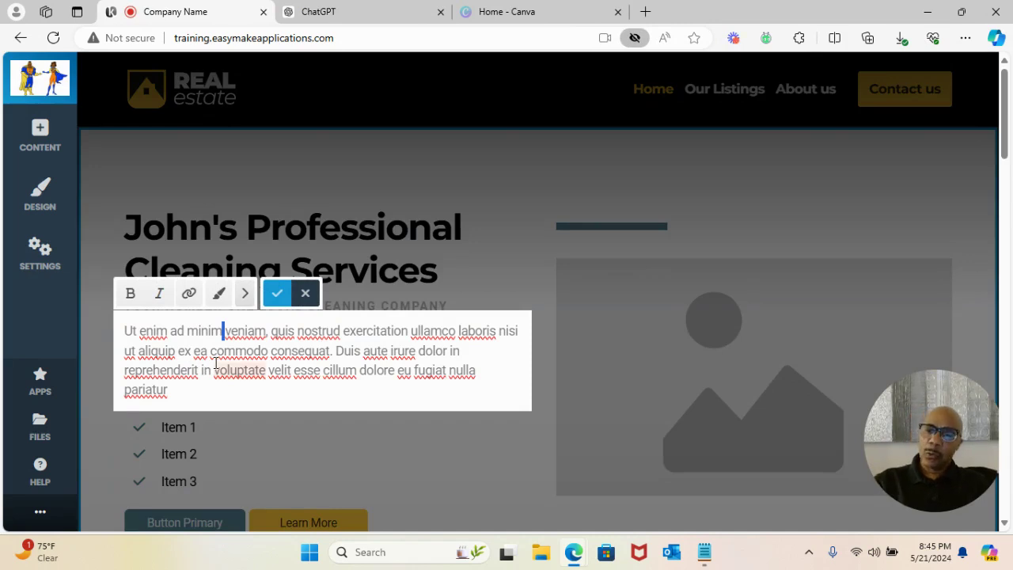
pyautogui.hotkey('ctrl', 'a')
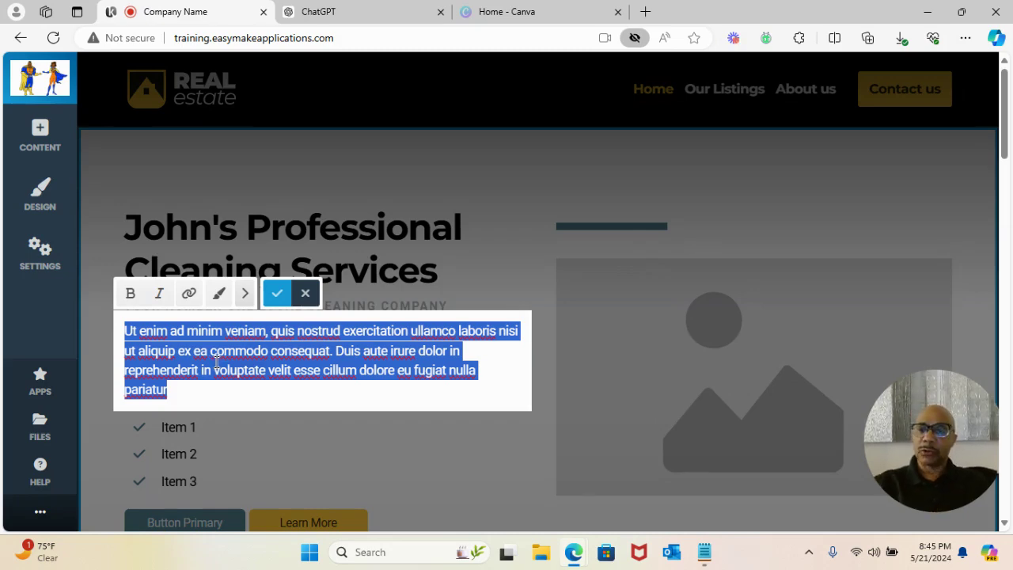
pyautogui.hotkey('ctrl', 'v')
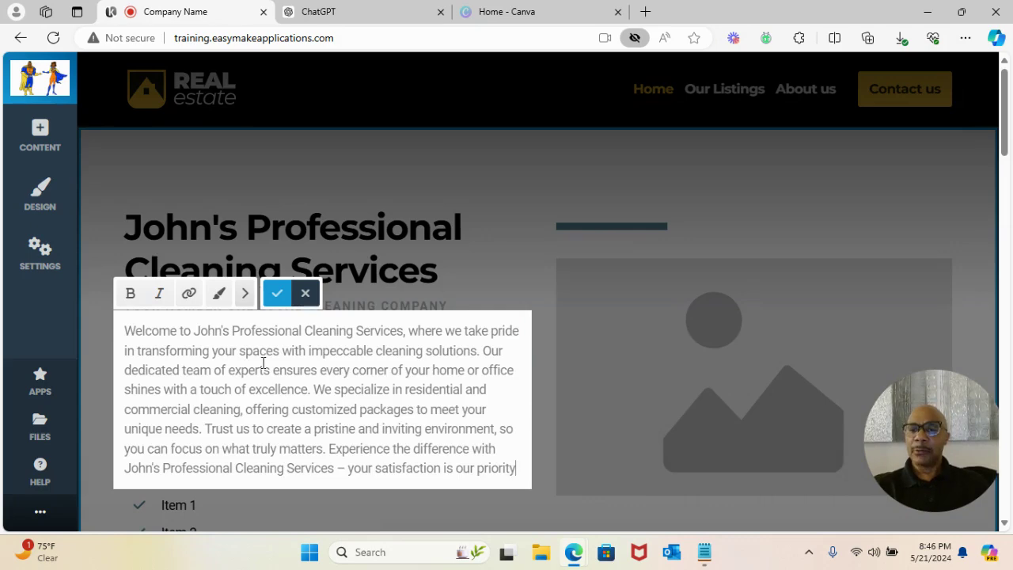
pyautogui.click(276, 294)
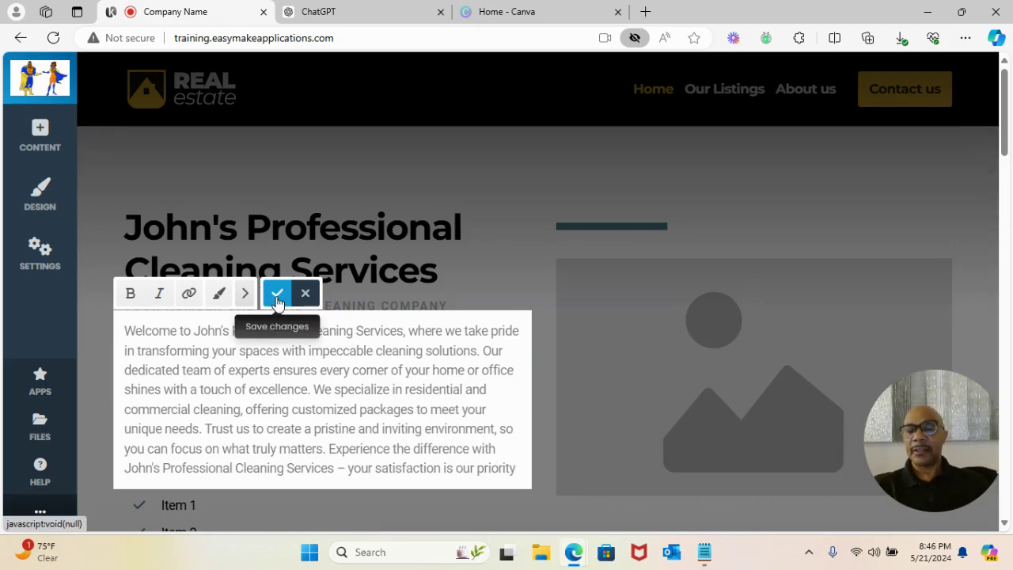
pyautogui.click(277, 296)
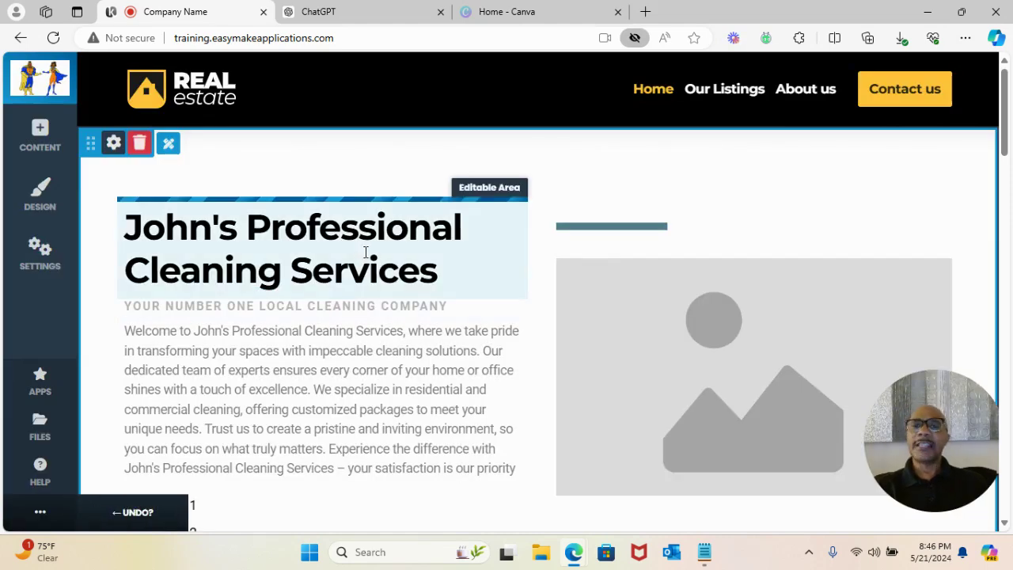
pyautogui.scroll(-3, 237, 332)
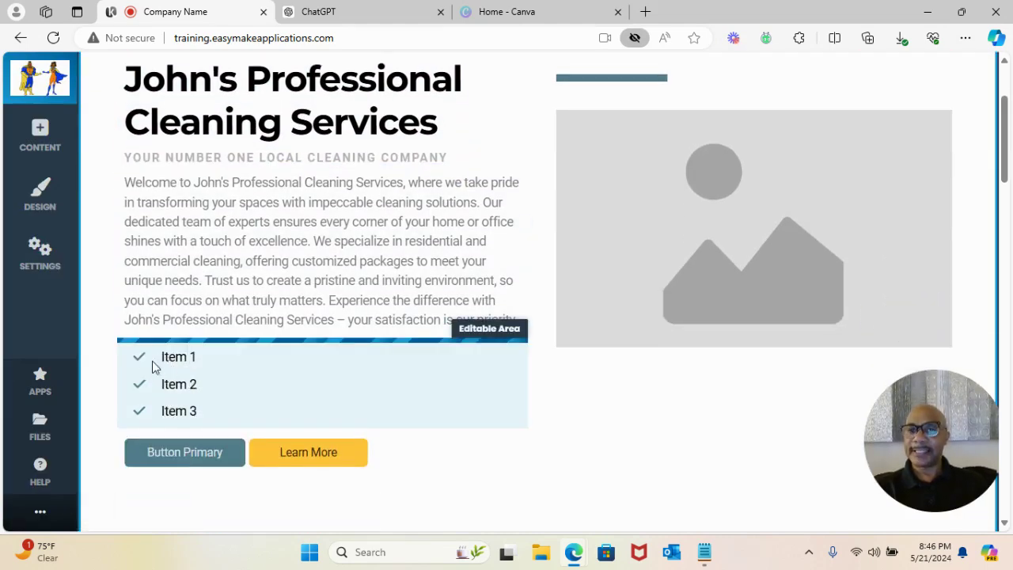
pyautogui.scroll(3, 272, 333)
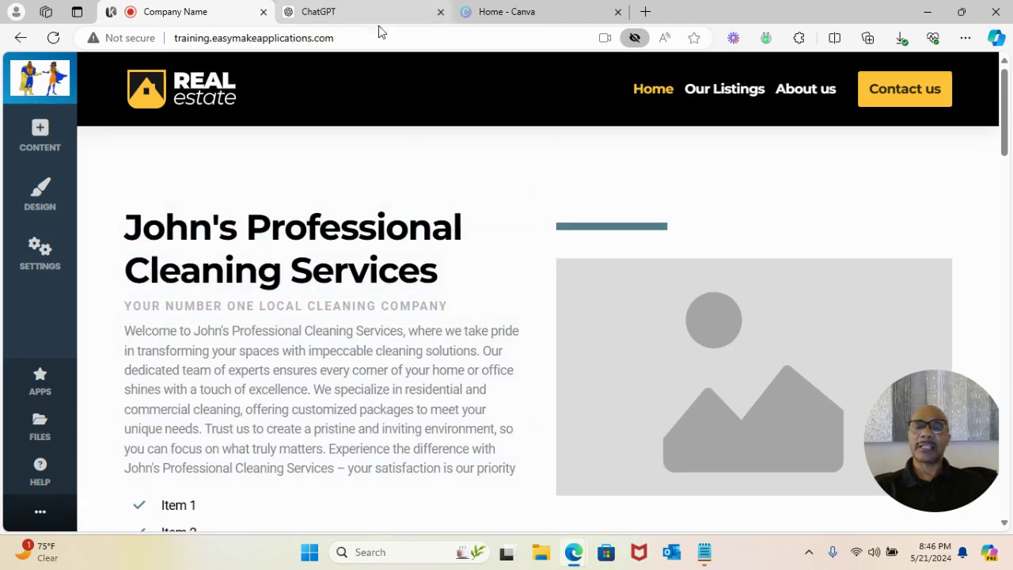
# - Request three one-sentence bullets supporting the blurb, then select the Expert Team, Customized Packages, Satisfaction Guaranteed bullets
pyautogui.click(353, 15)
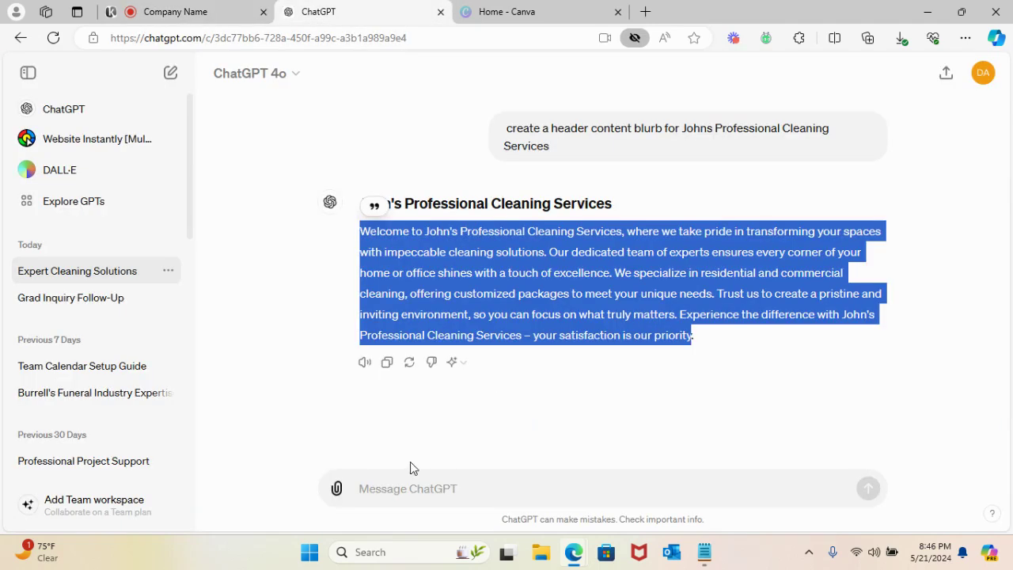
pyautogui.click(395, 485)
pyautogui.write('Add ')
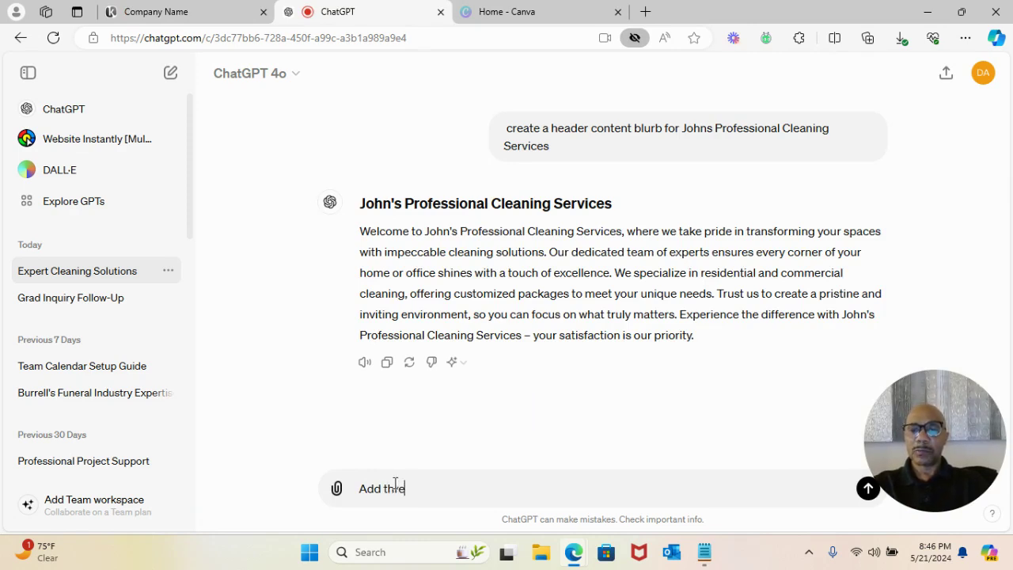
pyautogui.write('three bullet points ')
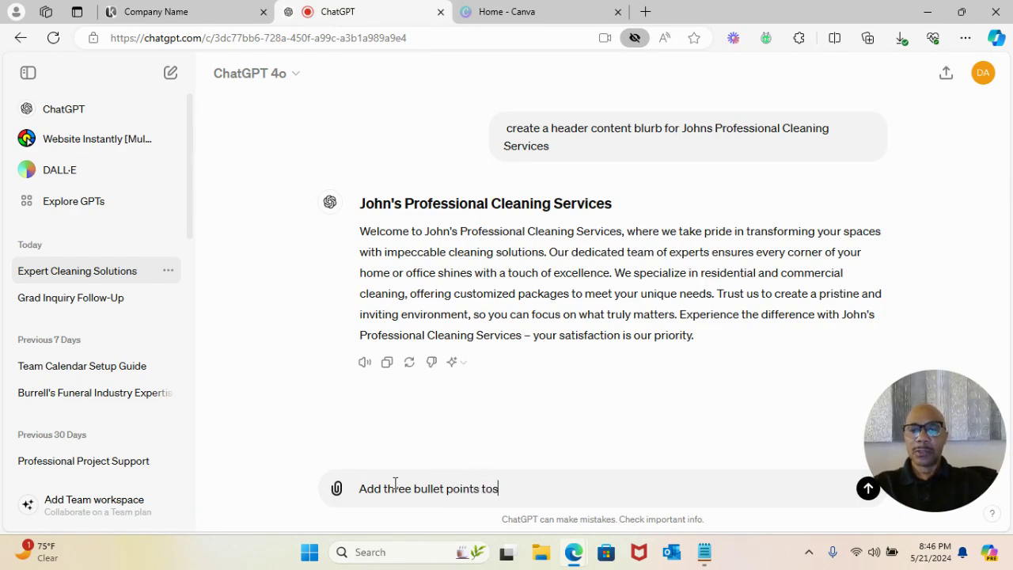
pyautogui.write('to support the open')
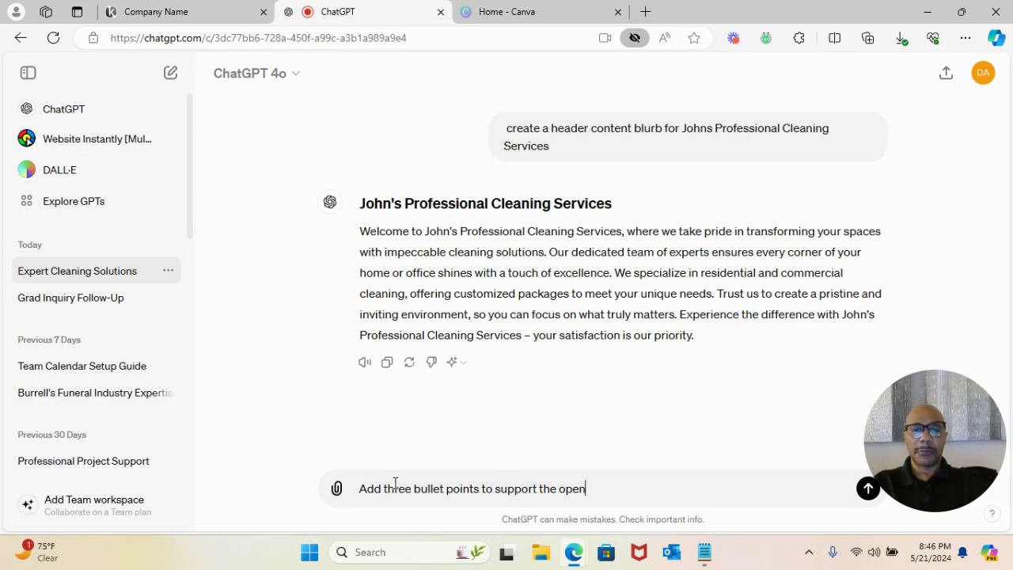
pyautogui.write(' bluring')
pyautogui.press('BackSpace')
pyautogui.press('BackSpace')
pyautogui.press('BackSpace')
pyautogui.write('ng')
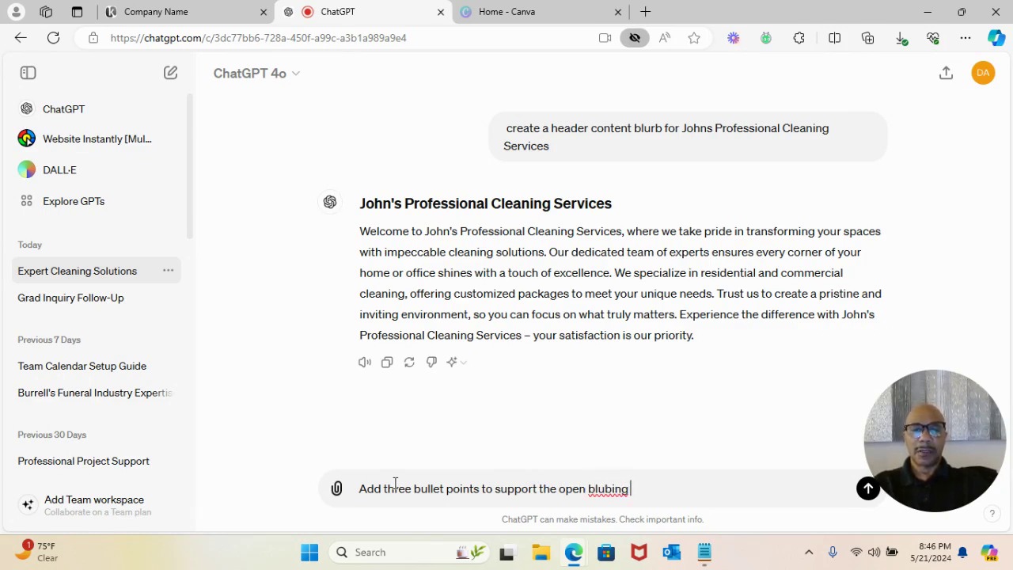
pyautogui.press('BackSpace')
pyautogui.press('BackSpace')
pyautogui.press('BackSpace')
pyautogui.write('and')
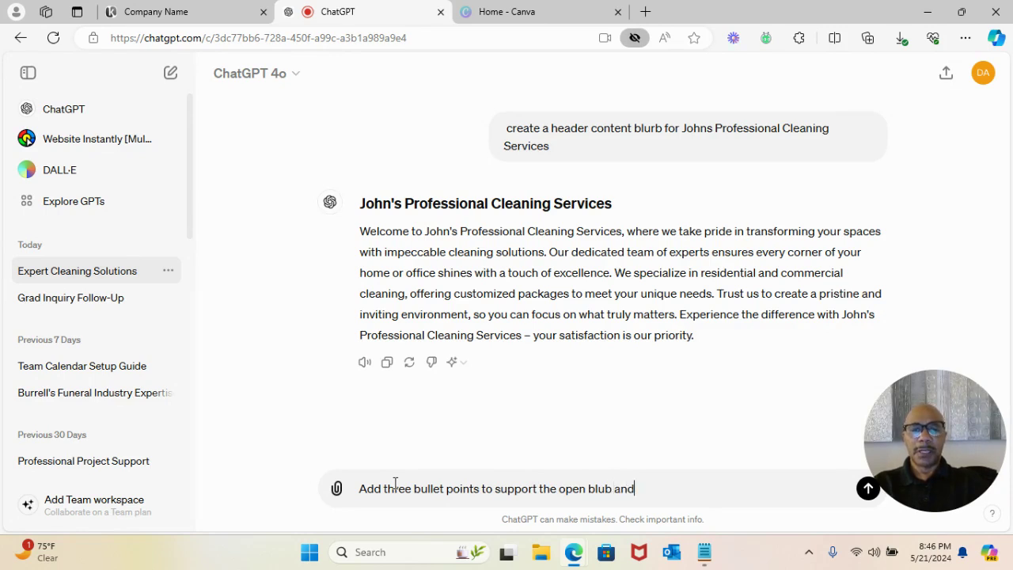
pyautogui.write(' make the bullet points on sentence')
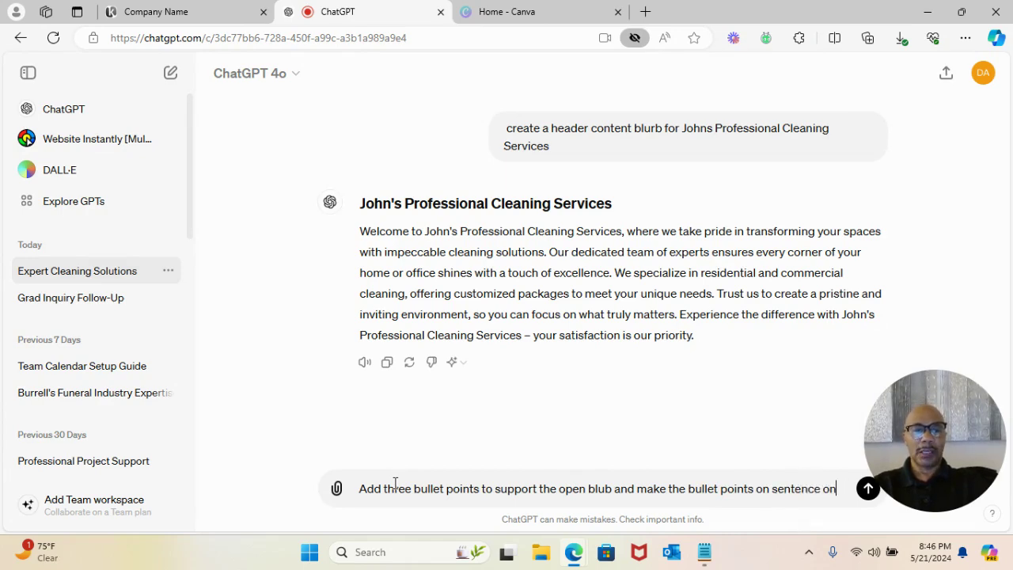
pyautogui.write('onlu')
pyautogui.press('Return')
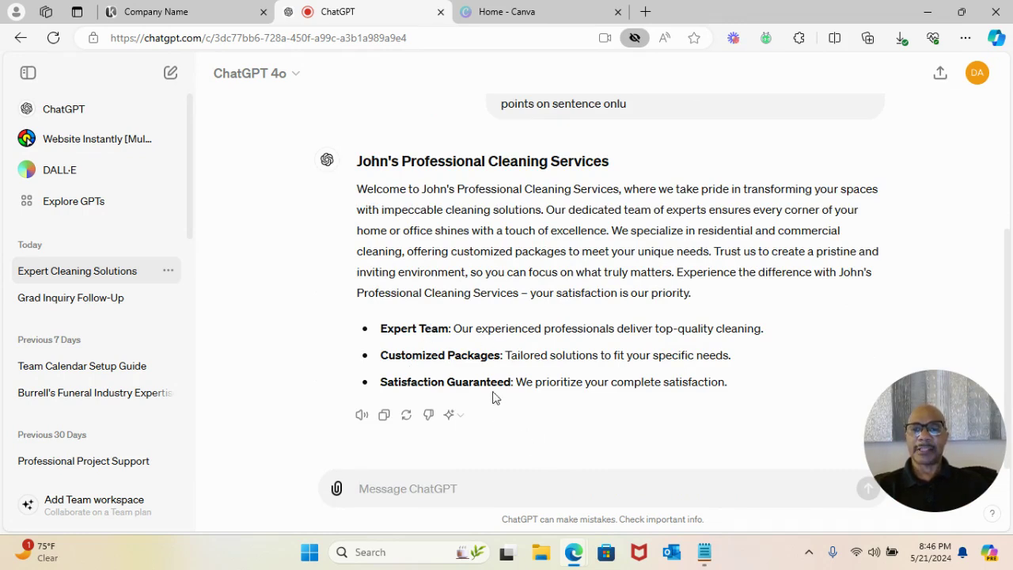
pyautogui.moveTo(753, 393); pyautogui.dragTo(382, 321)
pyautogui.hotkey('ctrl', 'c')
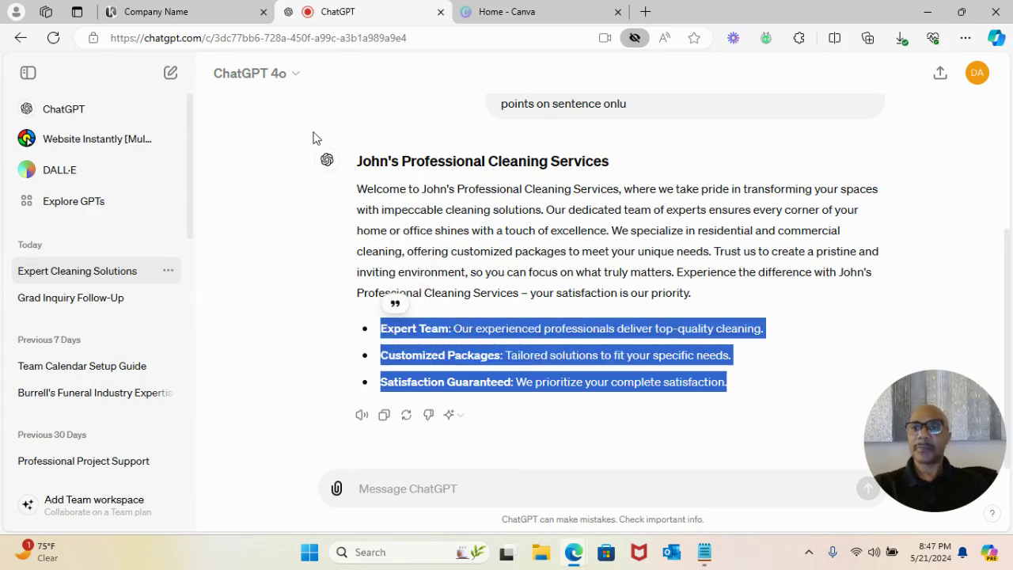
# - Paste the three ChatGPT bullets over the Item 1–3 placeholder list and save it
pyautogui.click(178, 10)
pyautogui.scroll(-4, 212, 321)
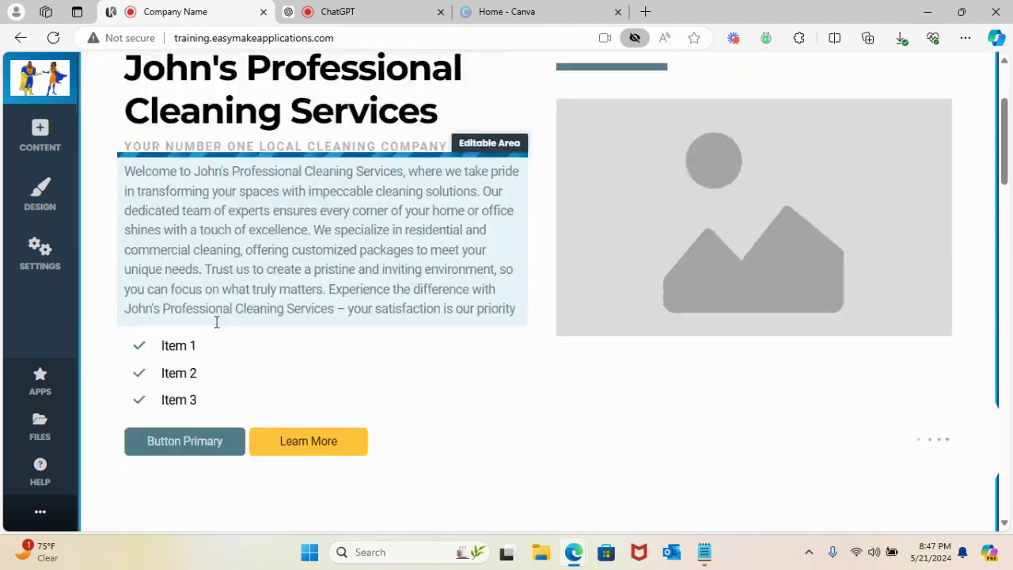
pyautogui.click(208, 258)
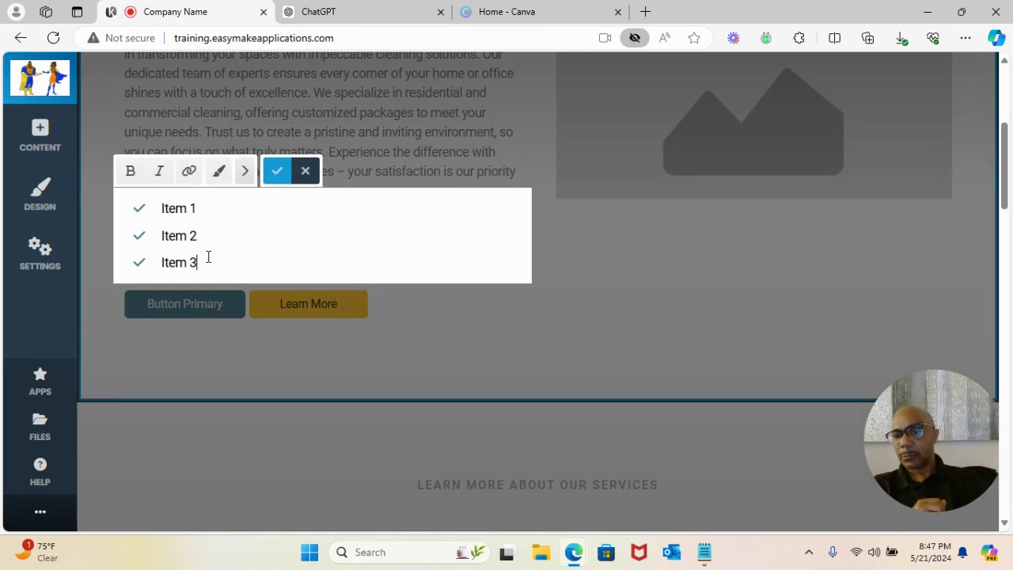
pyautogui.hotkey('ctrl', 'a')
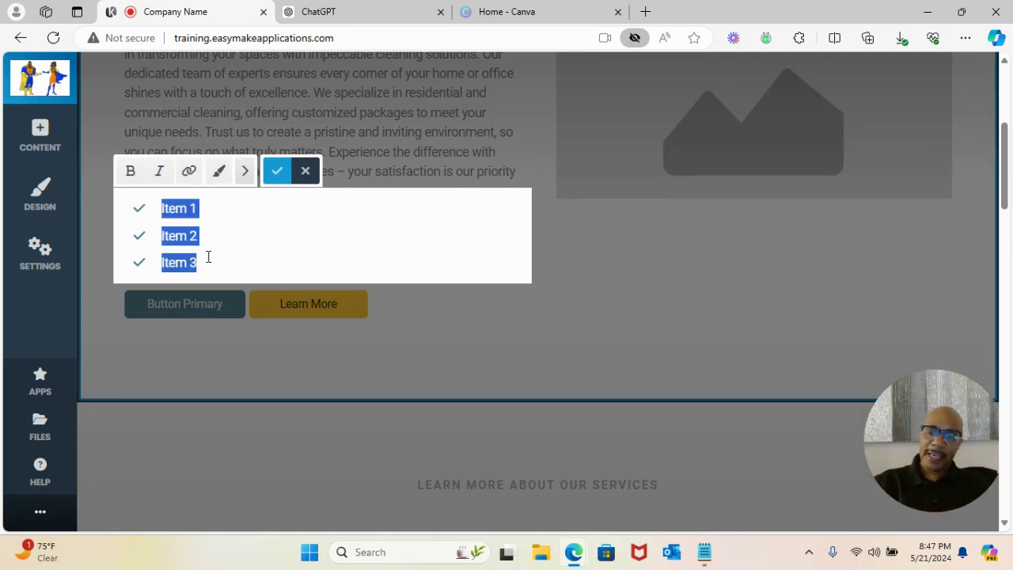
pyautogui.hotkey('ctrl', 'v')
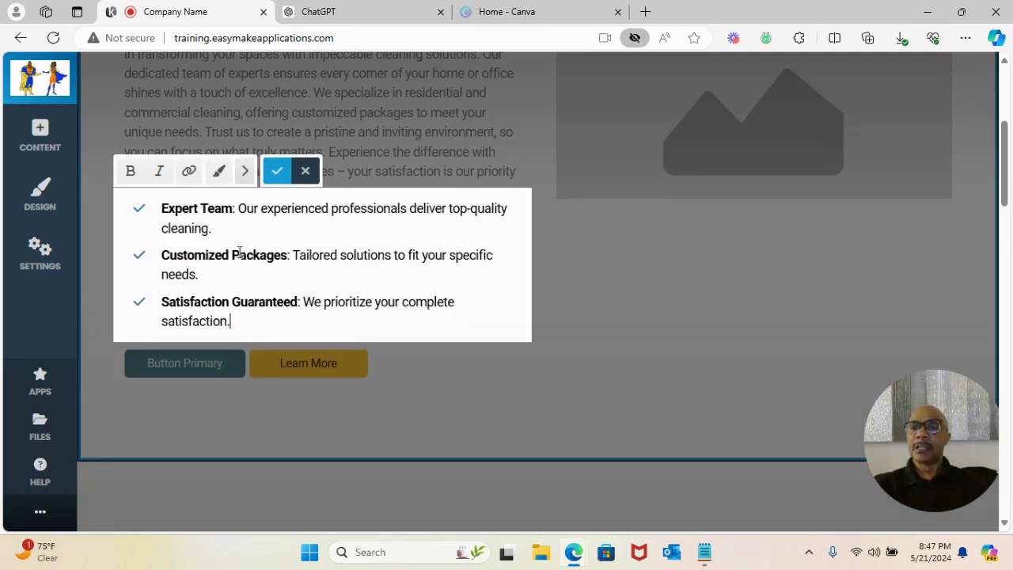
pyautogui.click(276, 171)
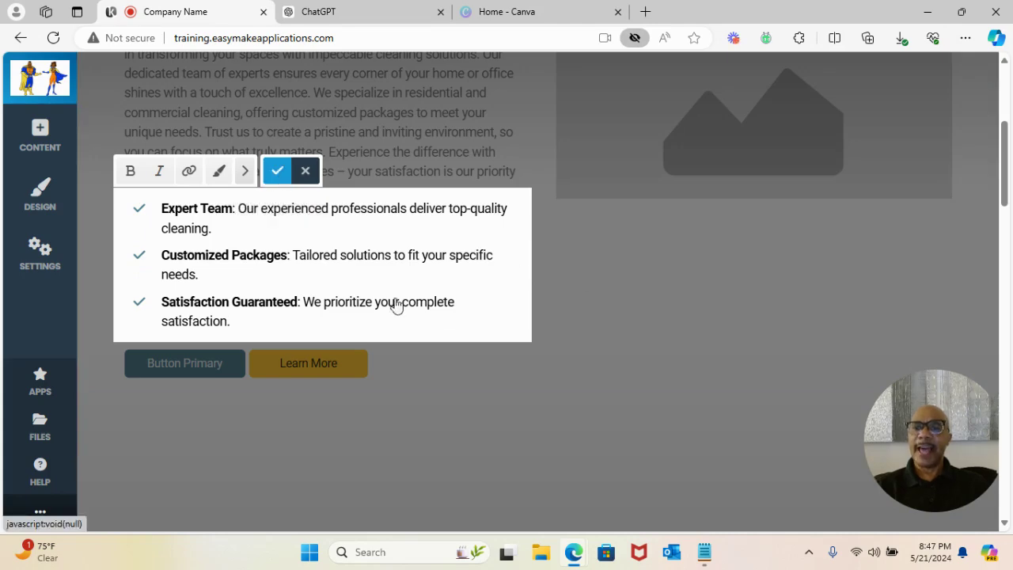
pyautogui.scroll(3, 488, 280)
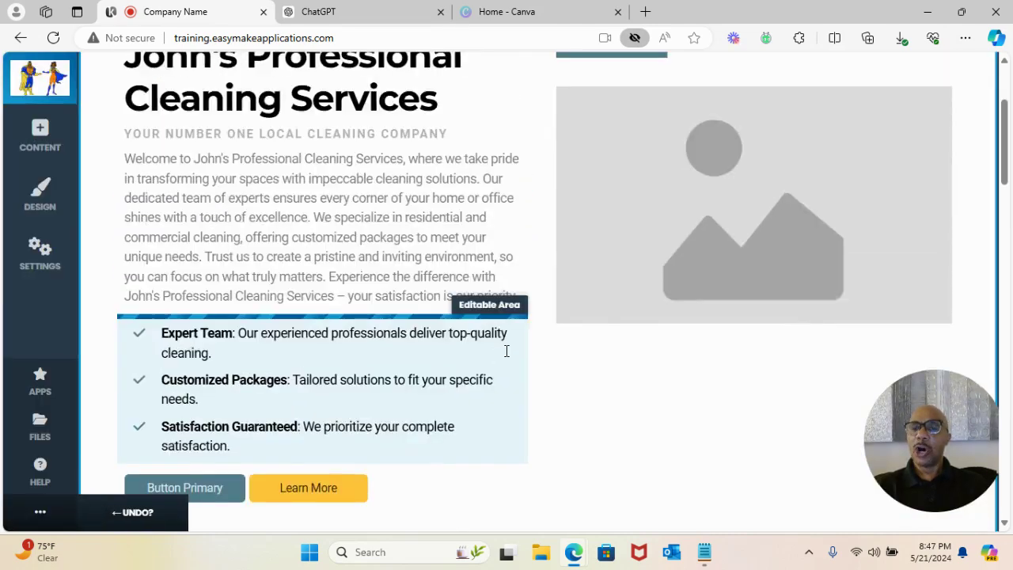
pyautogui.scroll(-2, 288, 306)
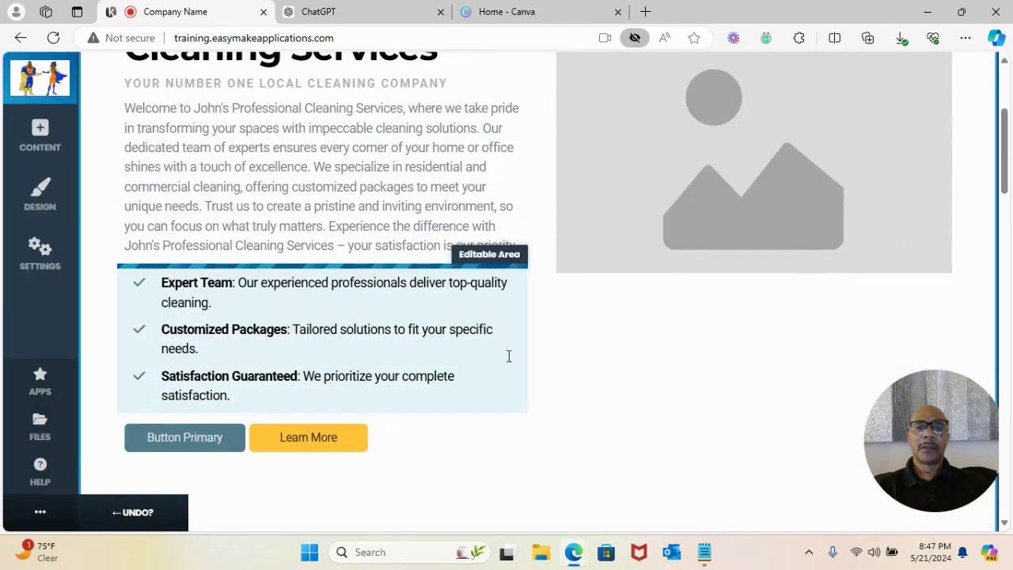
pyautogui.scroll(3, 333, 325)
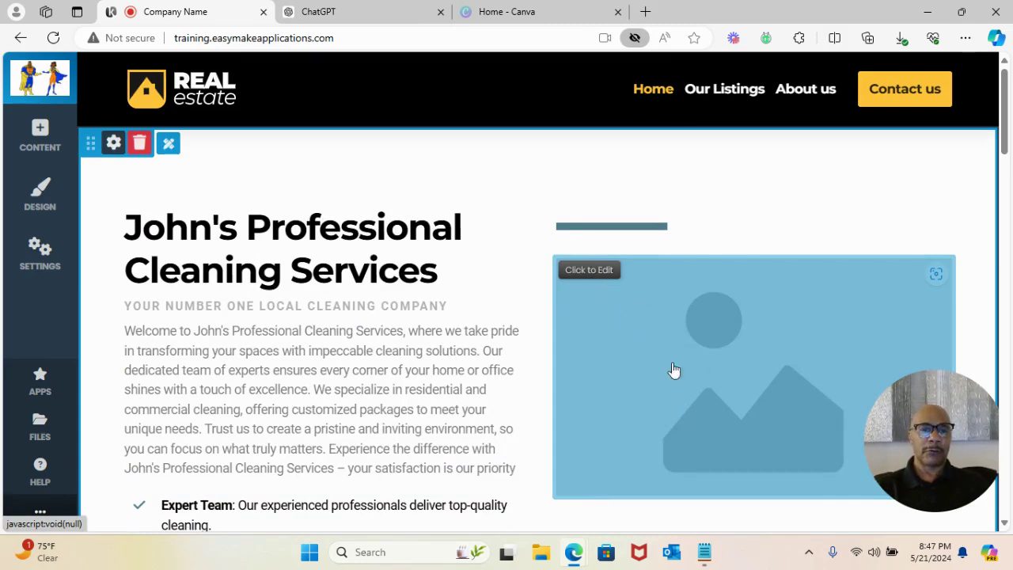
# - Swap the placeholder image for a 'House cleaning' free stock photo of a hand spraying cleaner
pyautogui.click(589, 272)
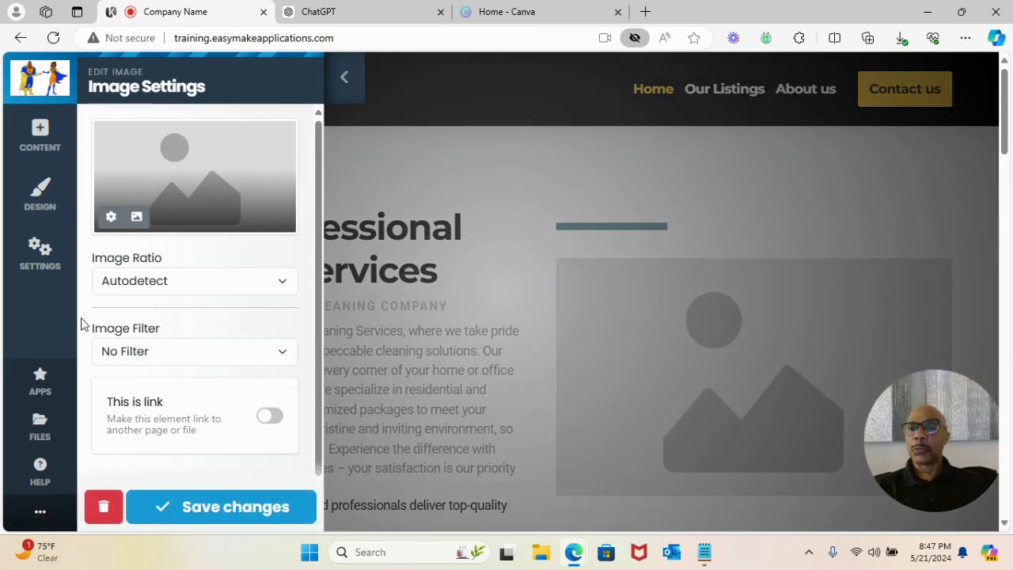
pyautogui.click(136, 226)
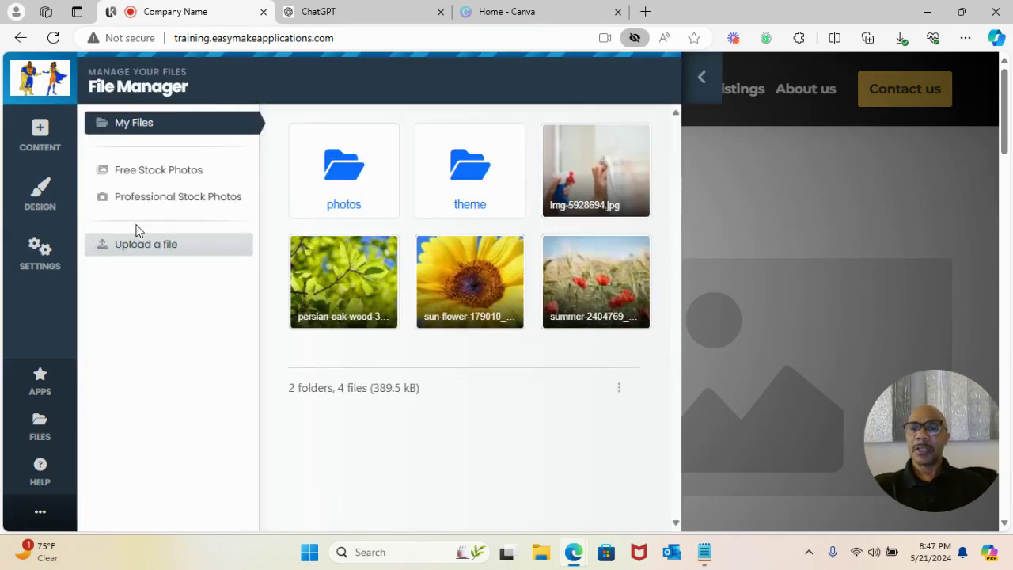
pyautogui.click(157, 174)
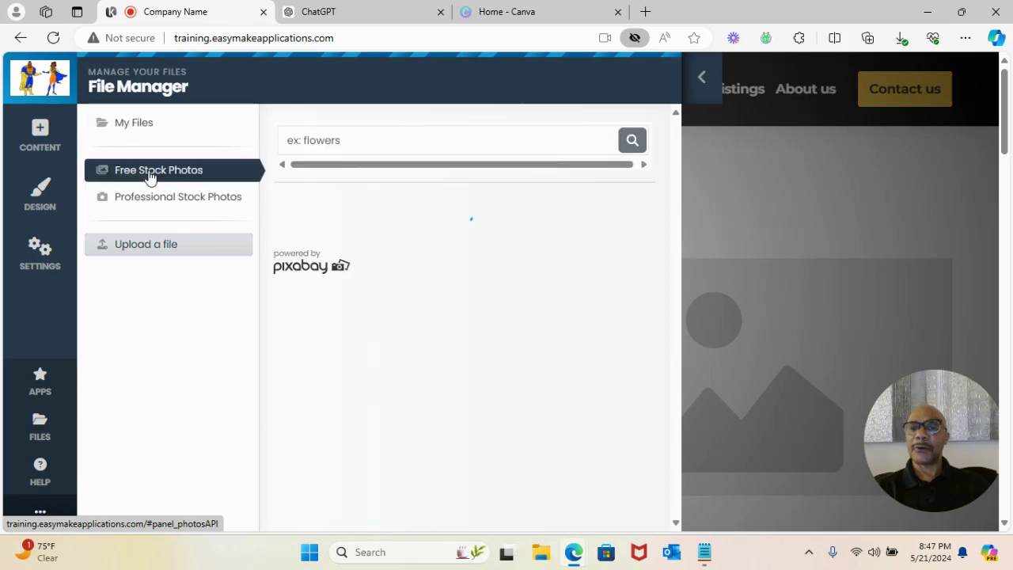
pyautogui.click(335, 143)
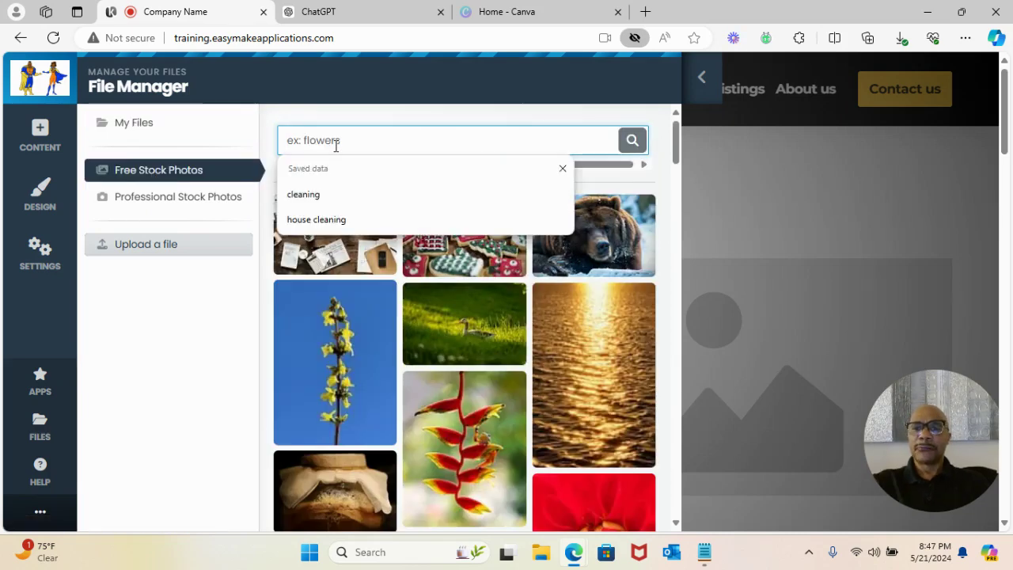
pyautogui.write('House')
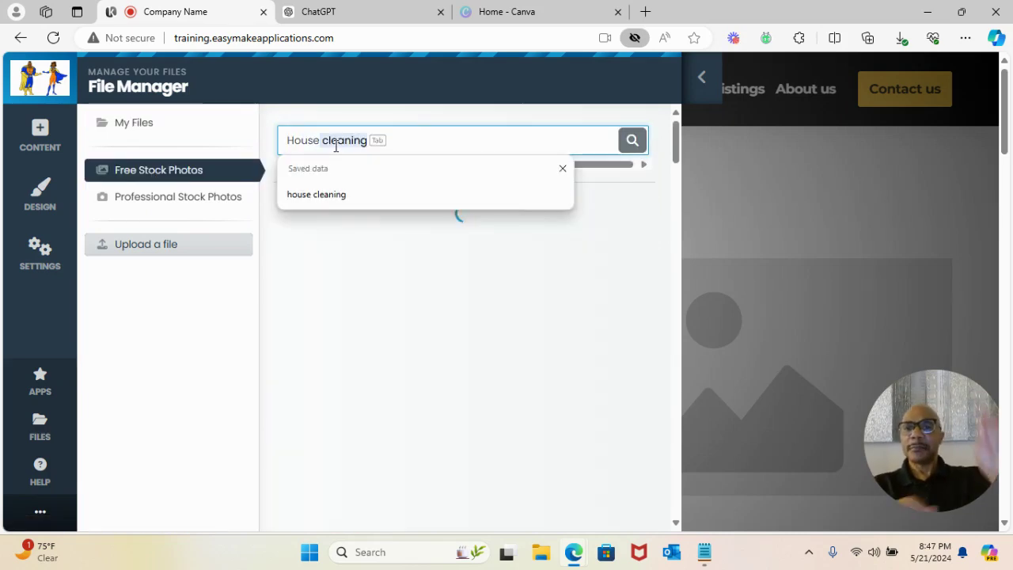
pyautogui.press('Delete')
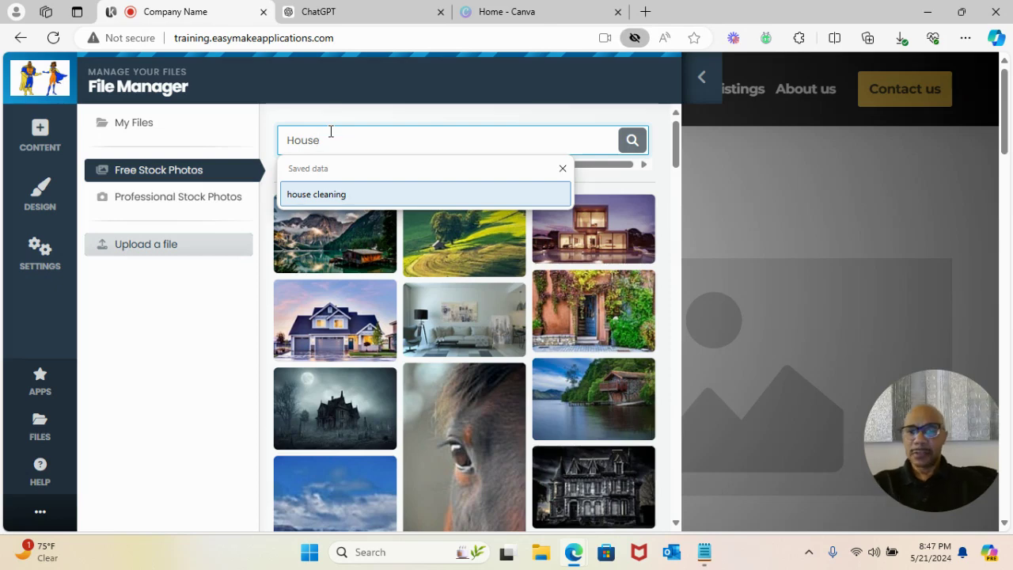
pyautogui.write('cleaning')
pyautogui.press('Return')
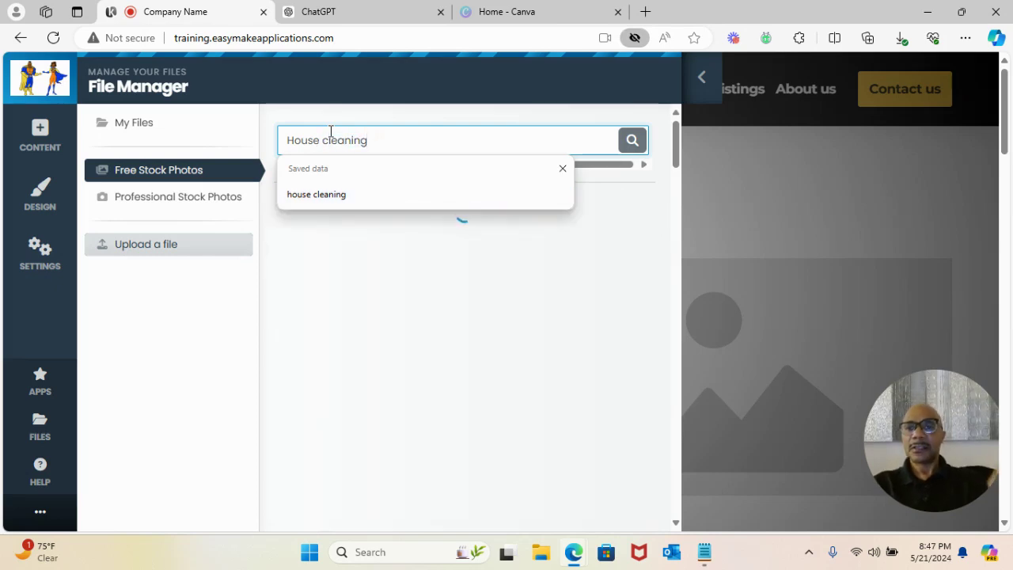
pyautogui.click(561, 172)
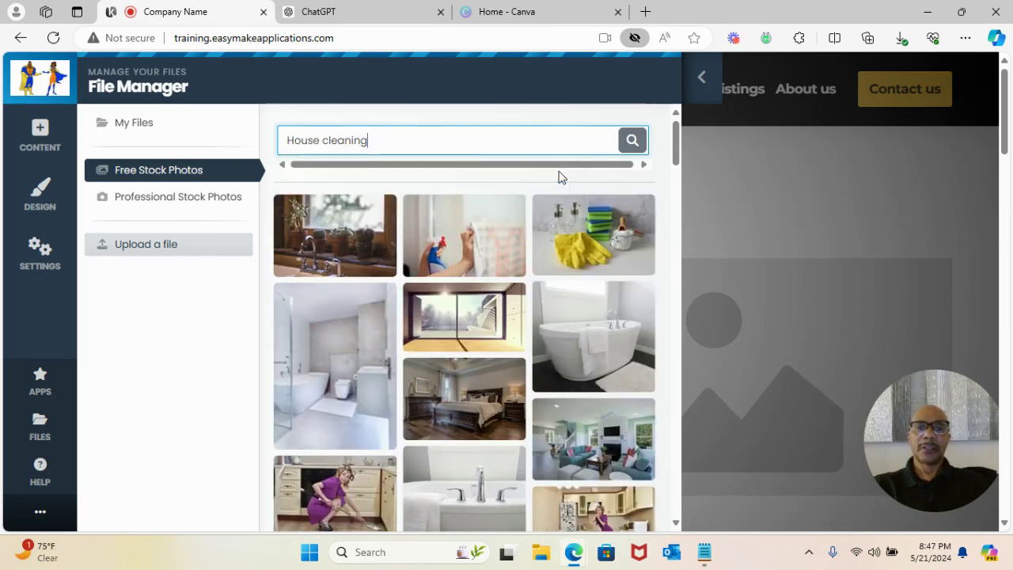
pyautogui.click(451, 230)
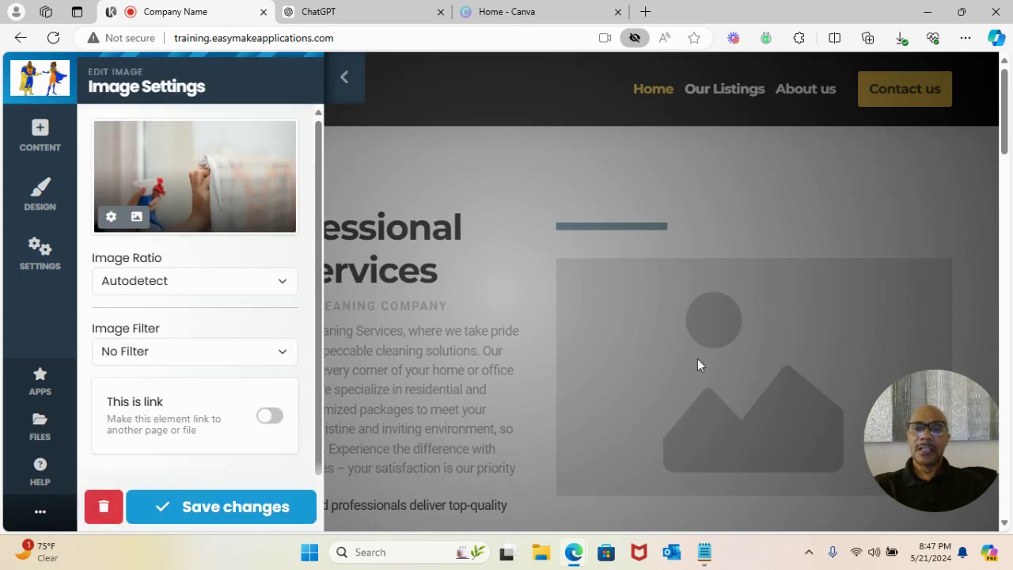
# - Apply the Frame image filter to the cleaning photo and save it
pyautogui.scroll(-1, 199, 223)
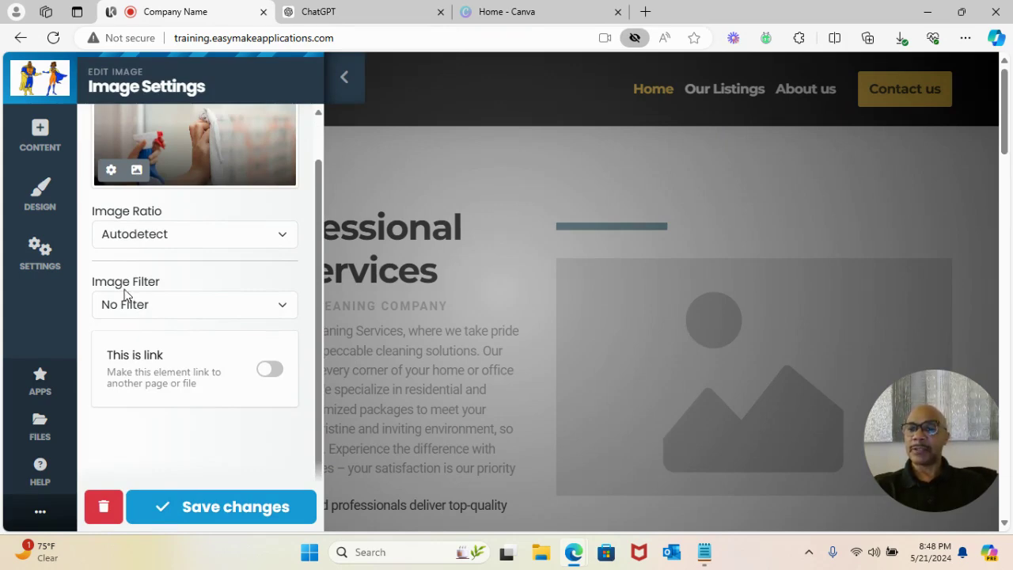
pyautogui.click(266, 314)
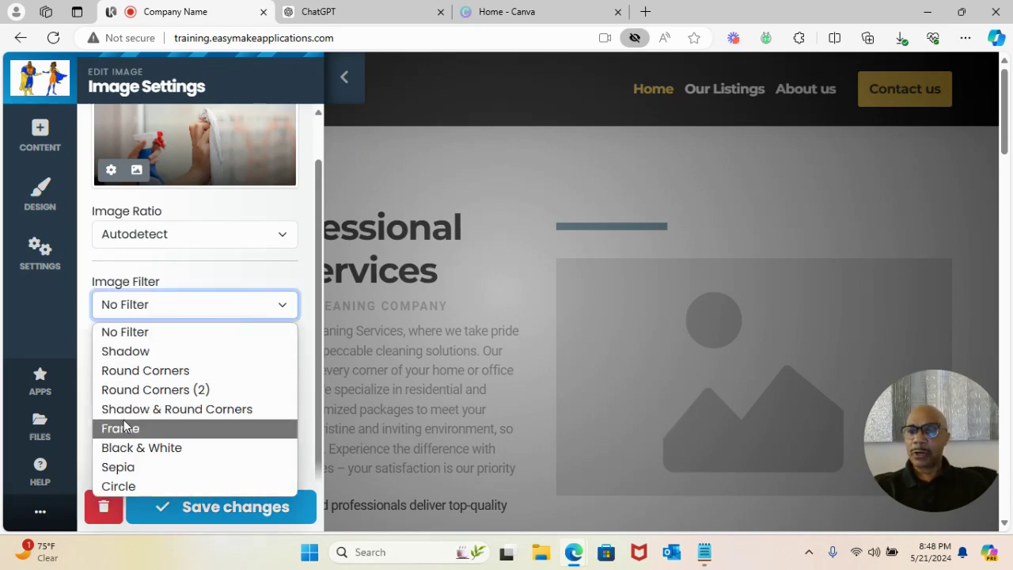
pyautogui.click(123, 429)
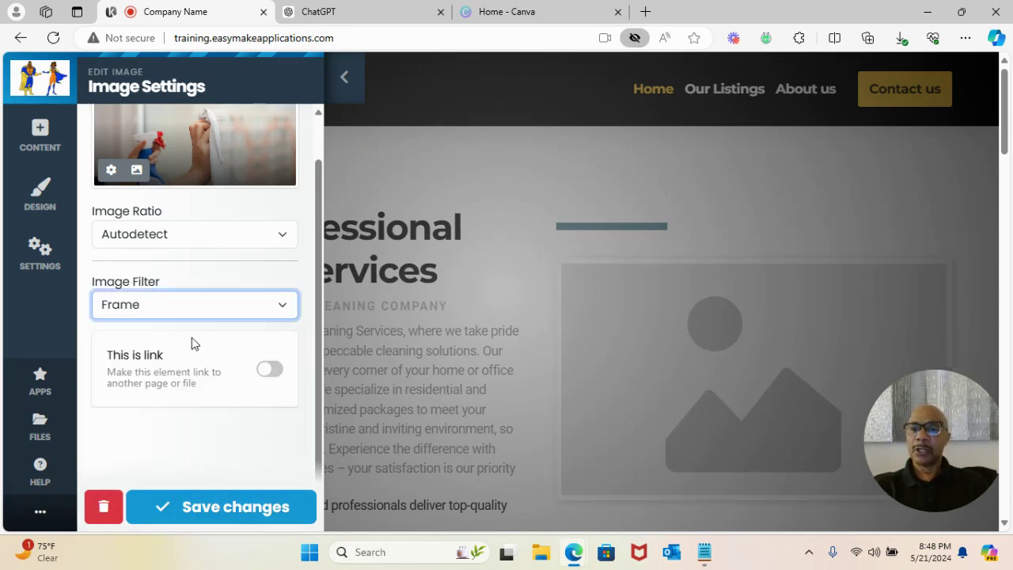
pyautogui.click(224, 510)
pyautogui.scroll(-2, 391, 335)
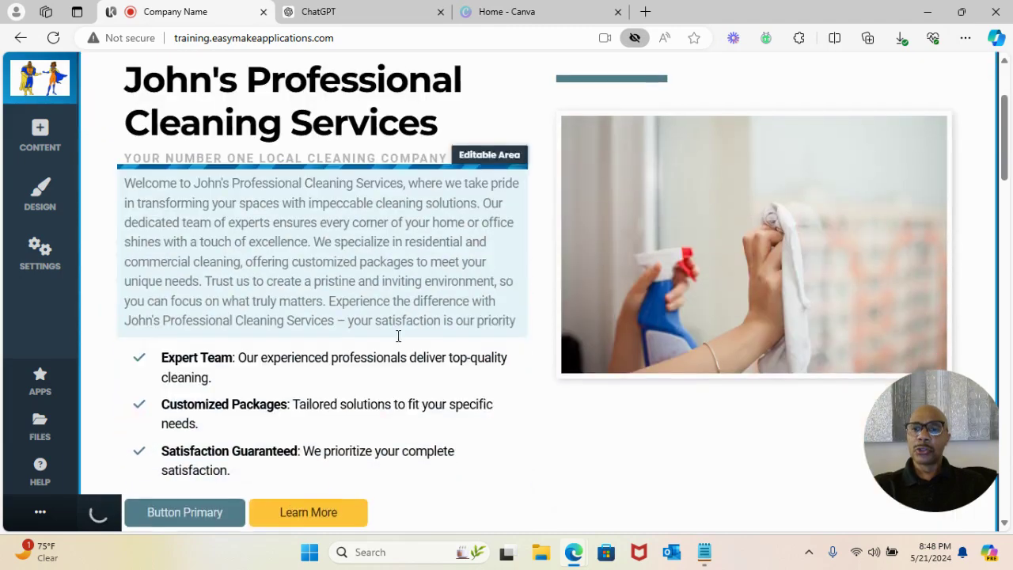
pyautogui.scroll(-2, 392, 338)
pyautogui.scroll(4, 452, 401)
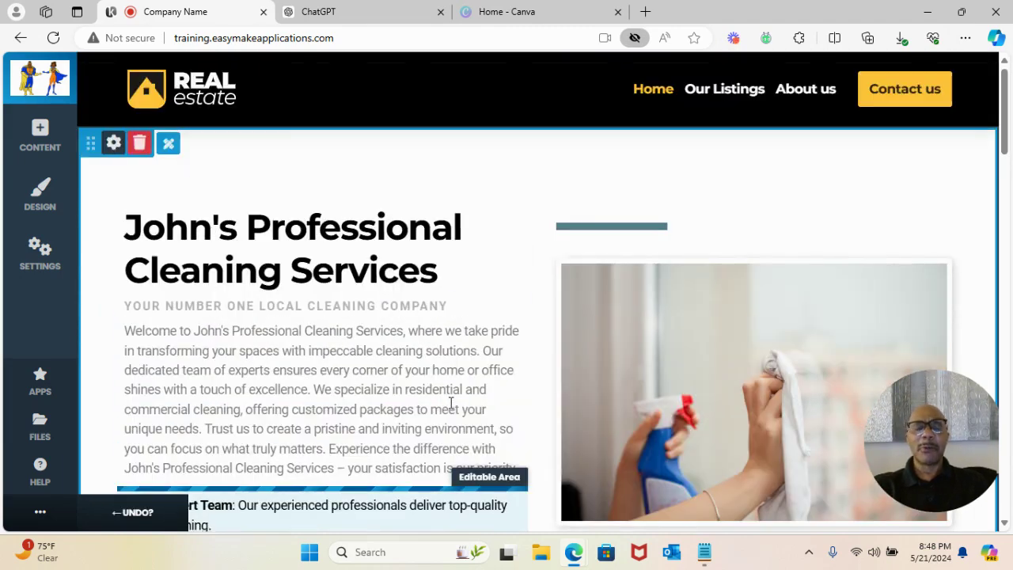
# - Enable Block Decoration Dividers in the intro block's settings
pyautogui.scroll(-2, 454, 377)
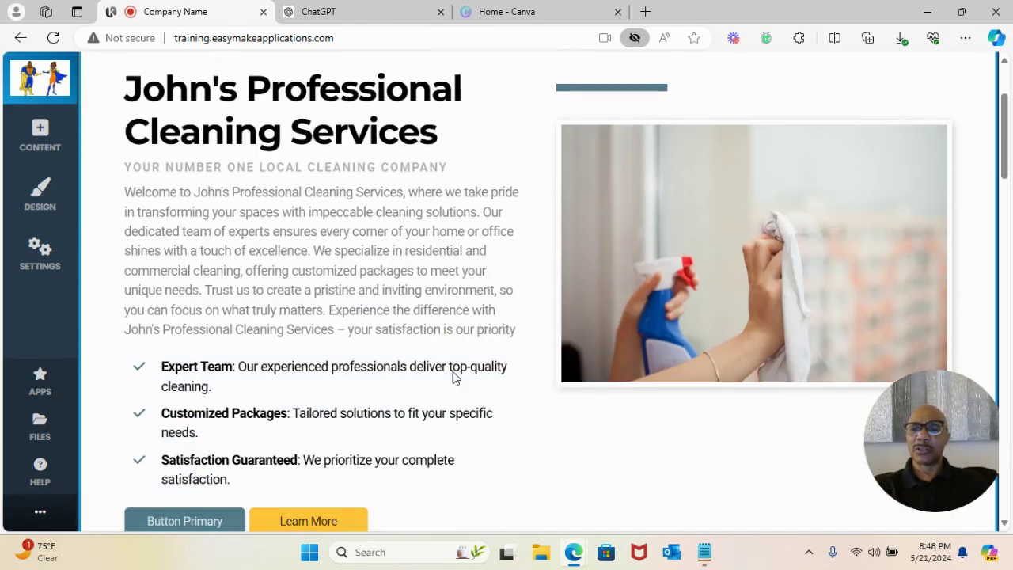
pyautogui.scroll(2, 452, 373)
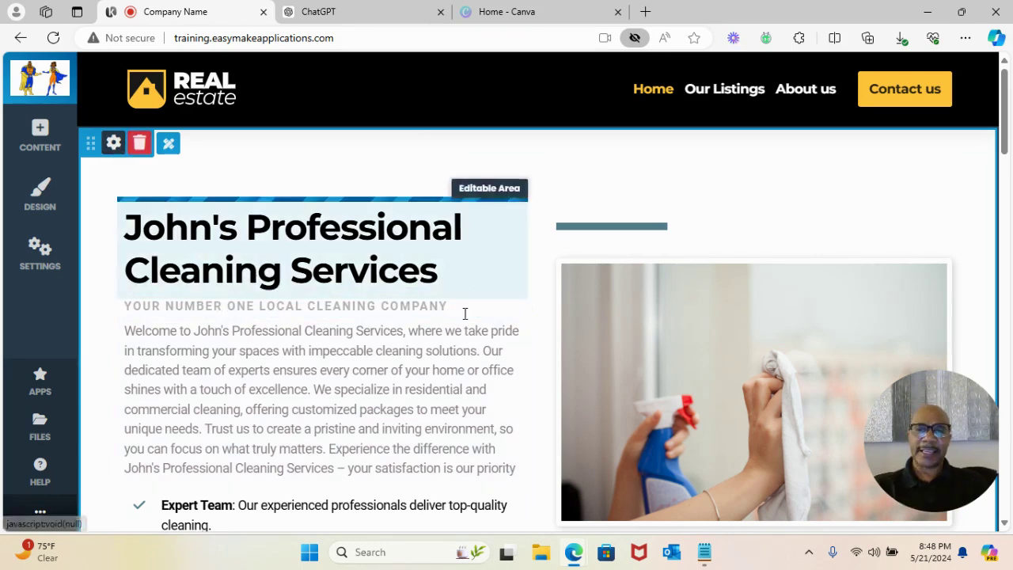
pyautogui.click(113, 145)
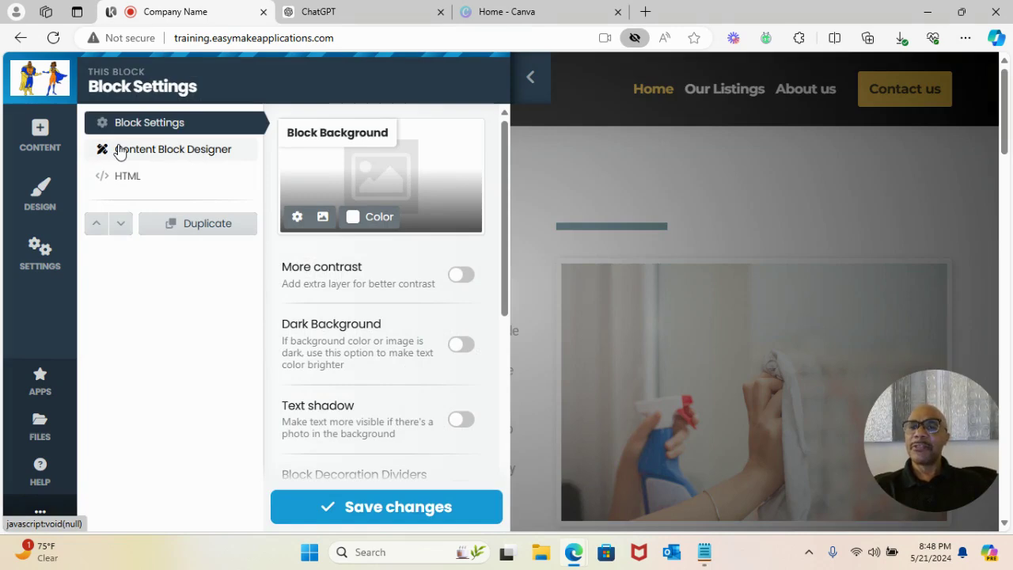
pyautogui.scroll(-2, 395, 271)
pyautogui.scroll(-1, 388, 281)
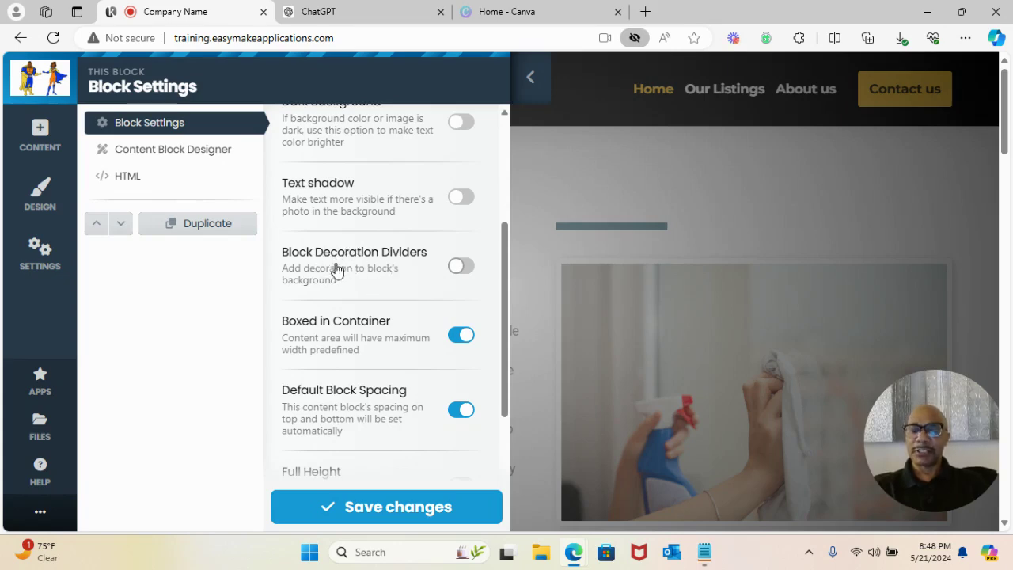
pyautogui.click(462, 269)
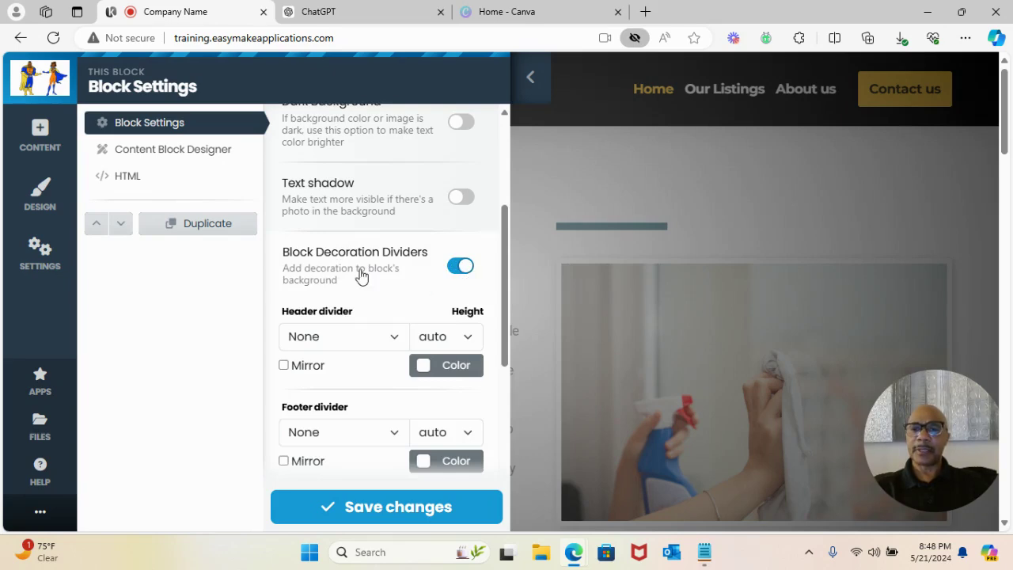
# - Set the header divider to a yellow Line at 25% height and save
pyautogui.scroll(-1, 356, 273)
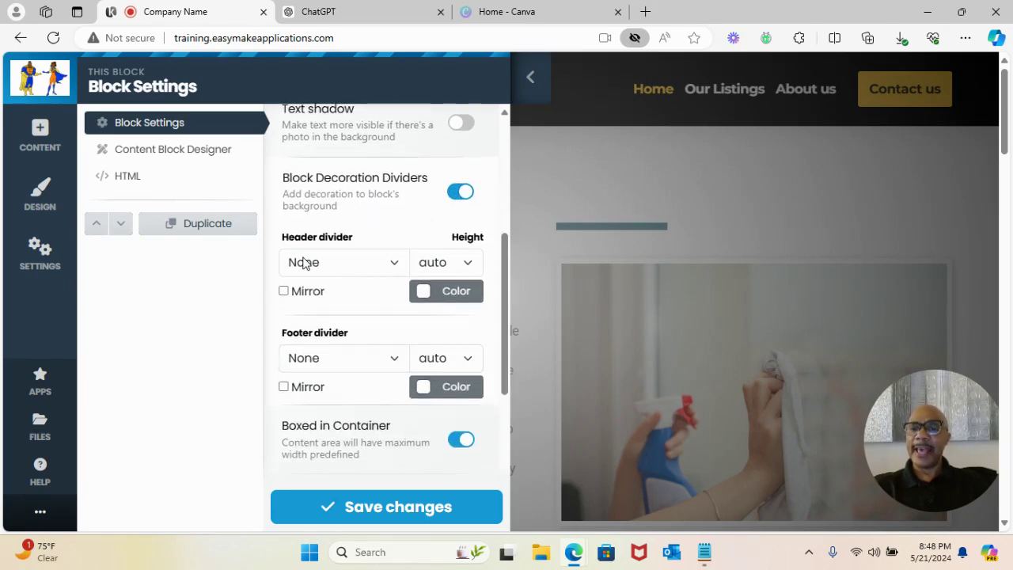
pyautogui.click(315, 265)
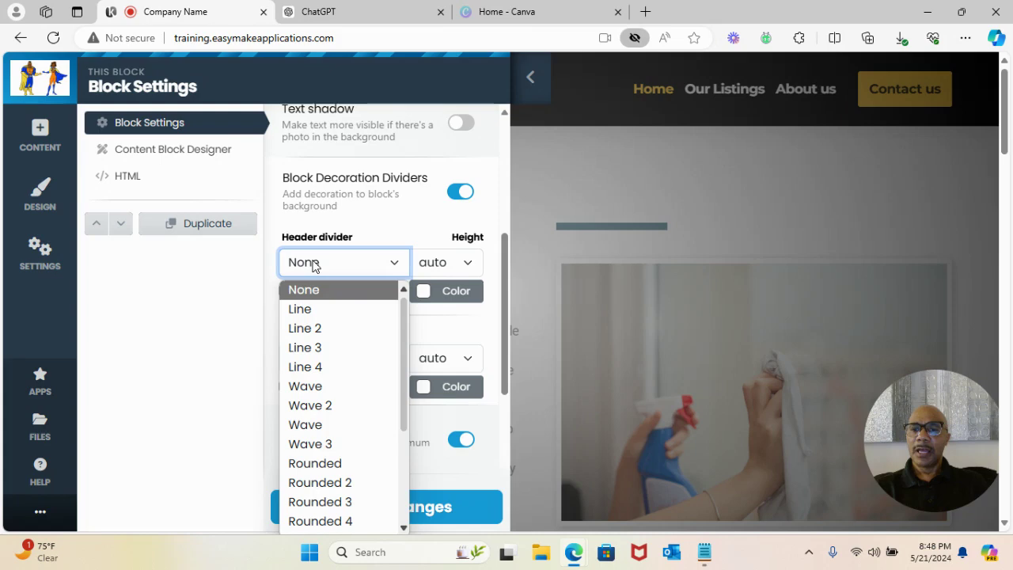
pyautogui.click(308, 310)
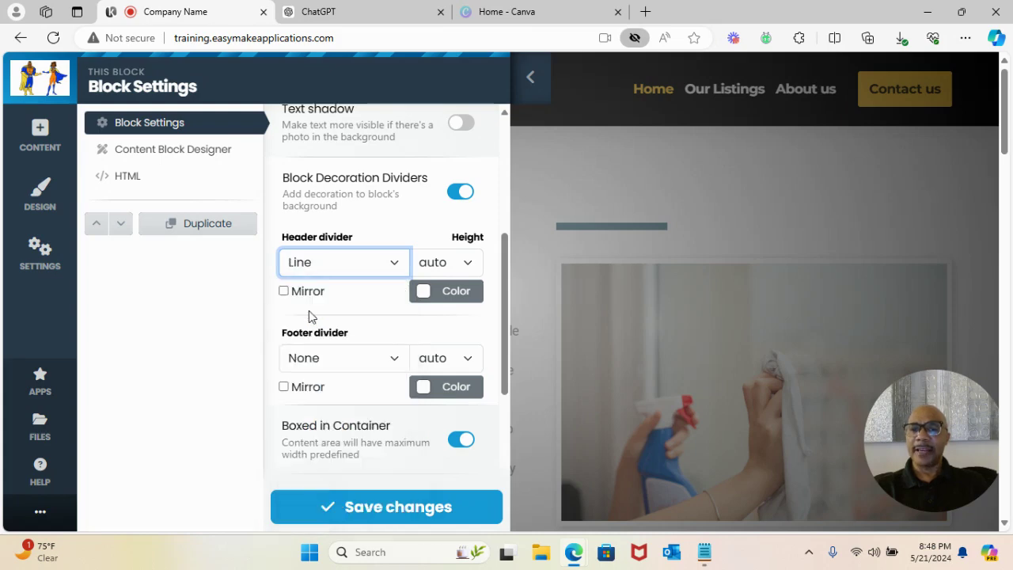
pyautogui.click(450, 267)
pyautogui.click(441, 309)
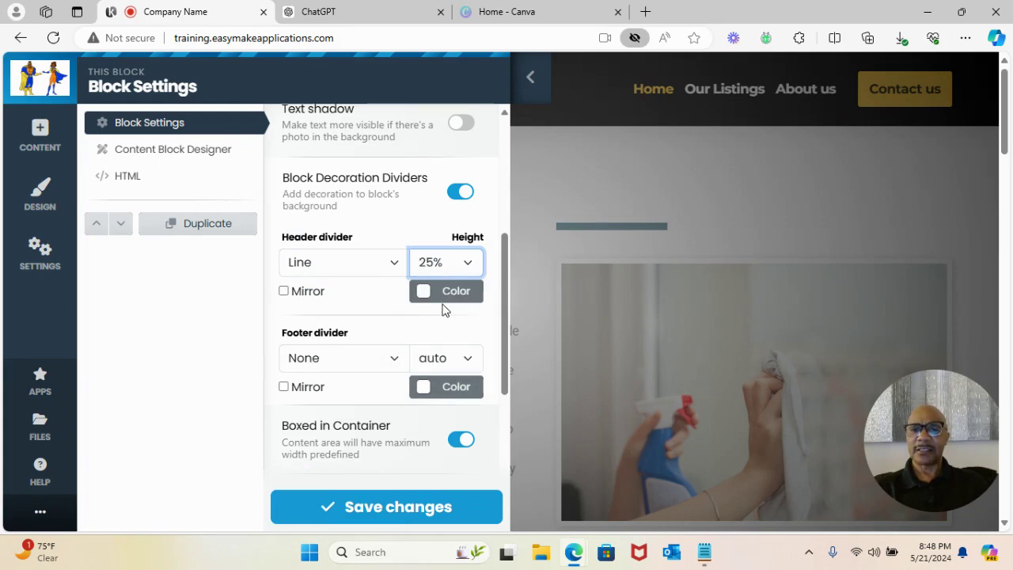
pyautogui.click(443, 294)
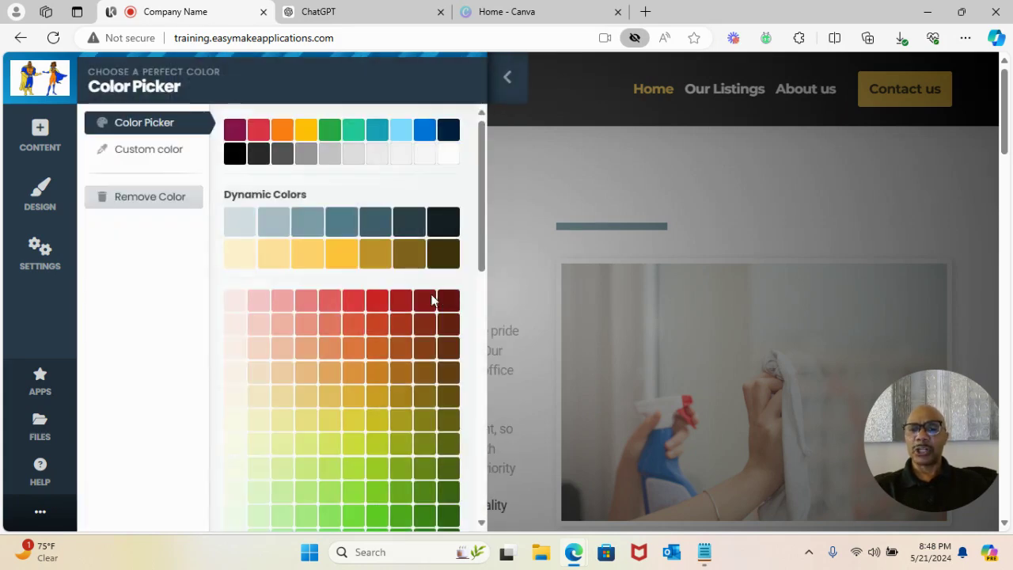
pyautogui.click(339, 254)
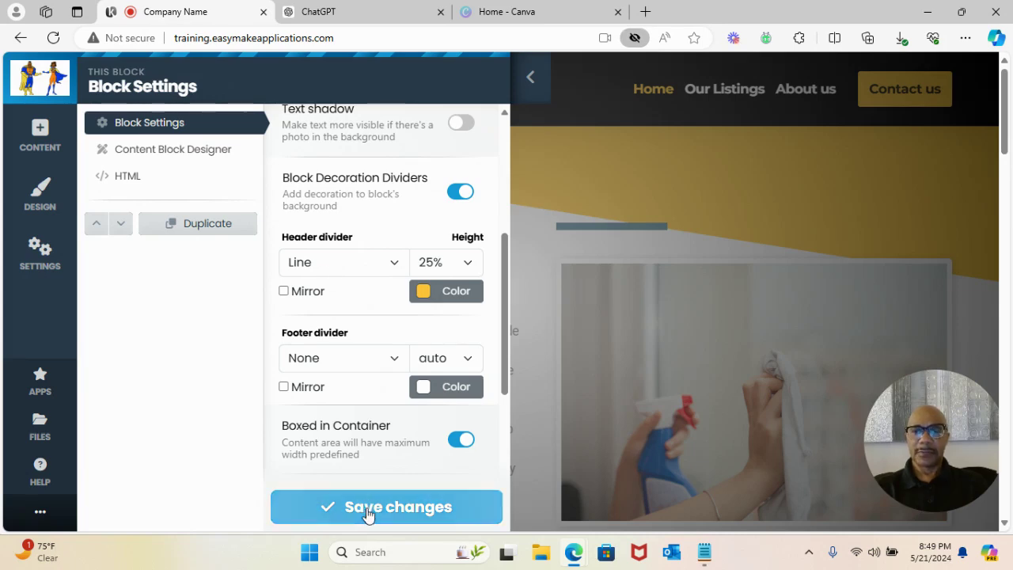
pyautogui.click(368, 510)
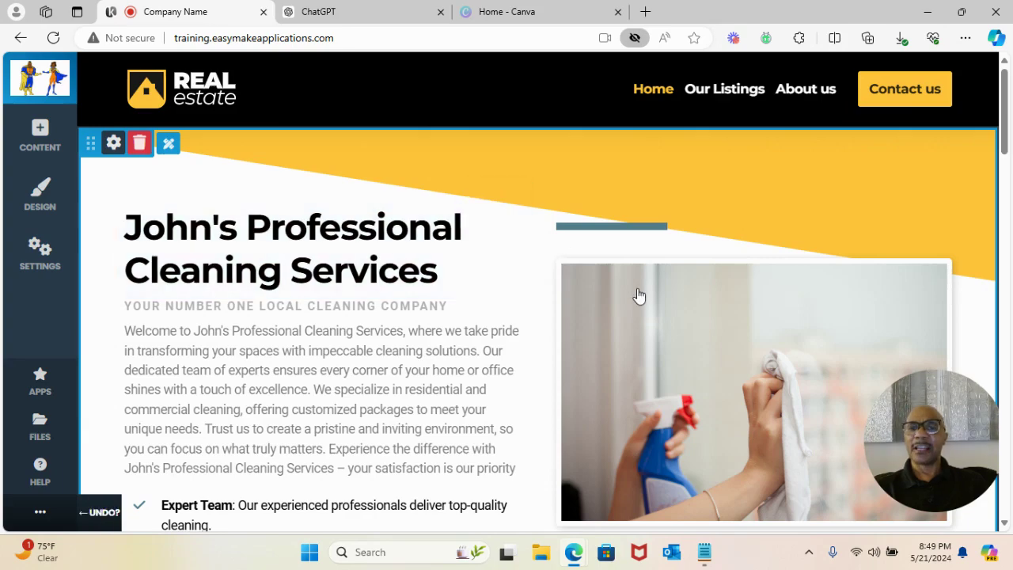
pyautogui.scroll(-4, 638, 296)
# - Make the main heading text white and save it
pyautogui.scroll(3, 638, 295)
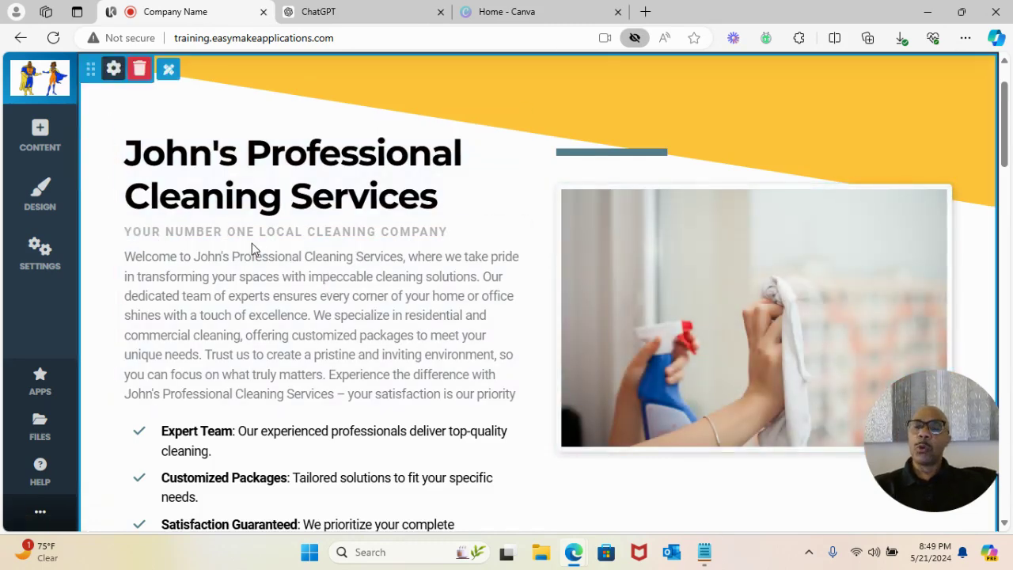
pyautogui.scroll(1, 364, 237)
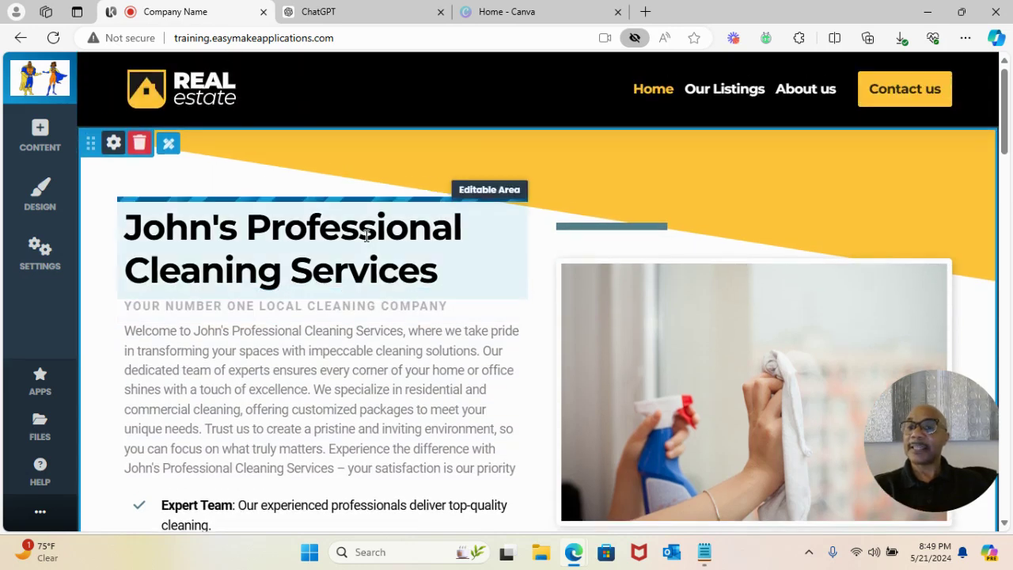
pyautogui.doubleClick(298, 241)
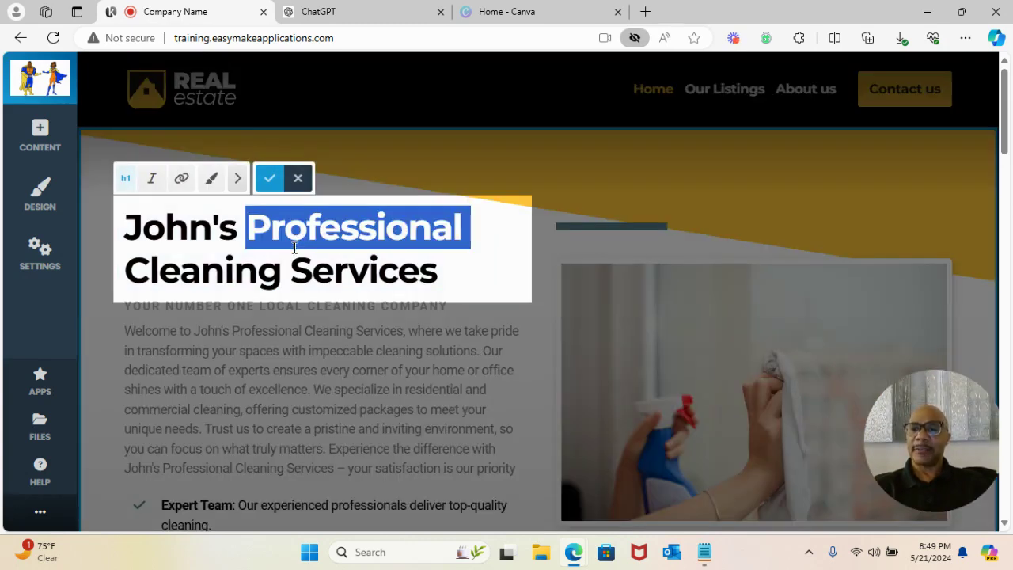
pyautogui.tripleClick(294, 247)
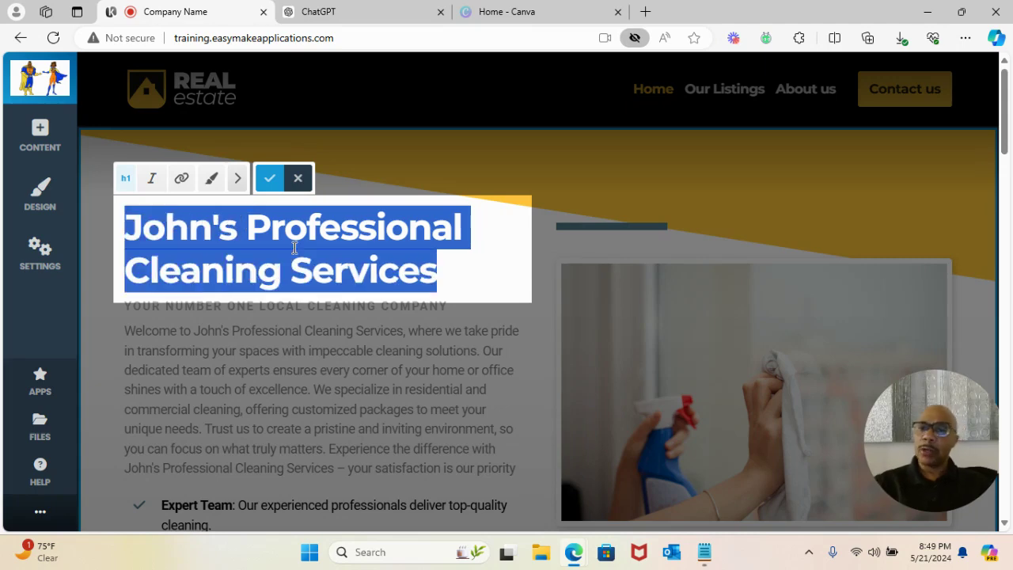
pyautogui.click(212, 181)
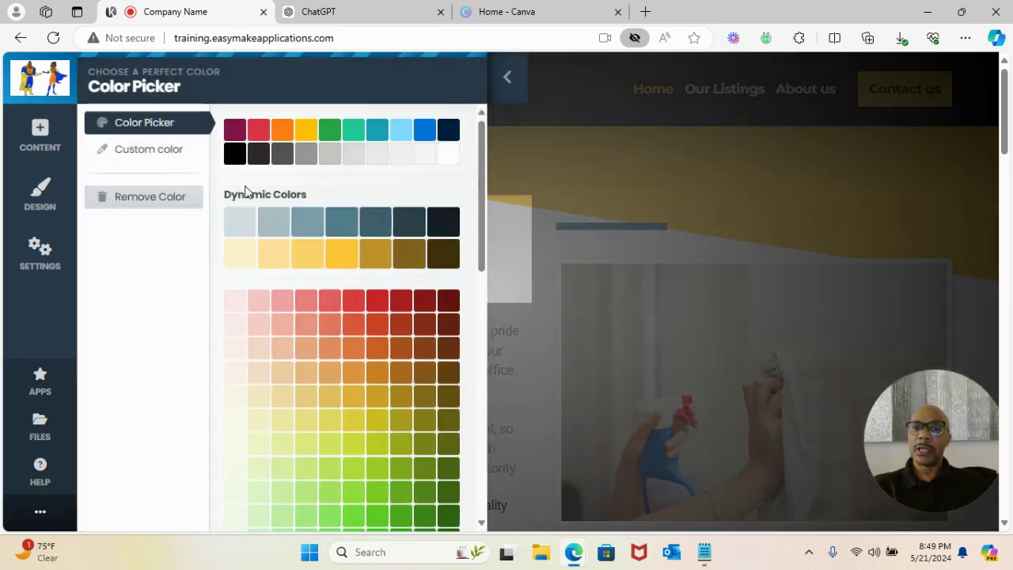
pyautogui.click(449, 159)
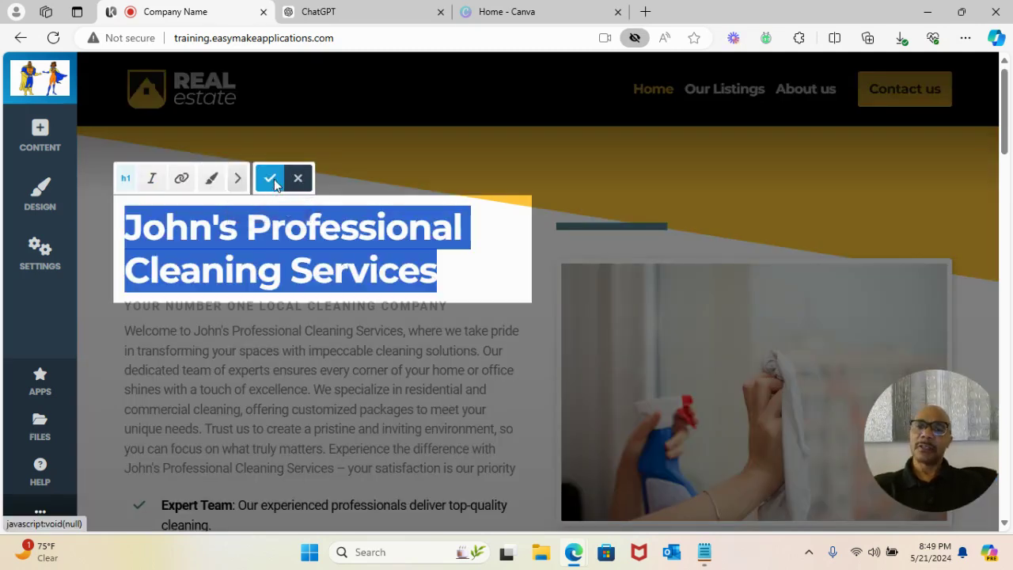
pyautogui.click(271, 178)
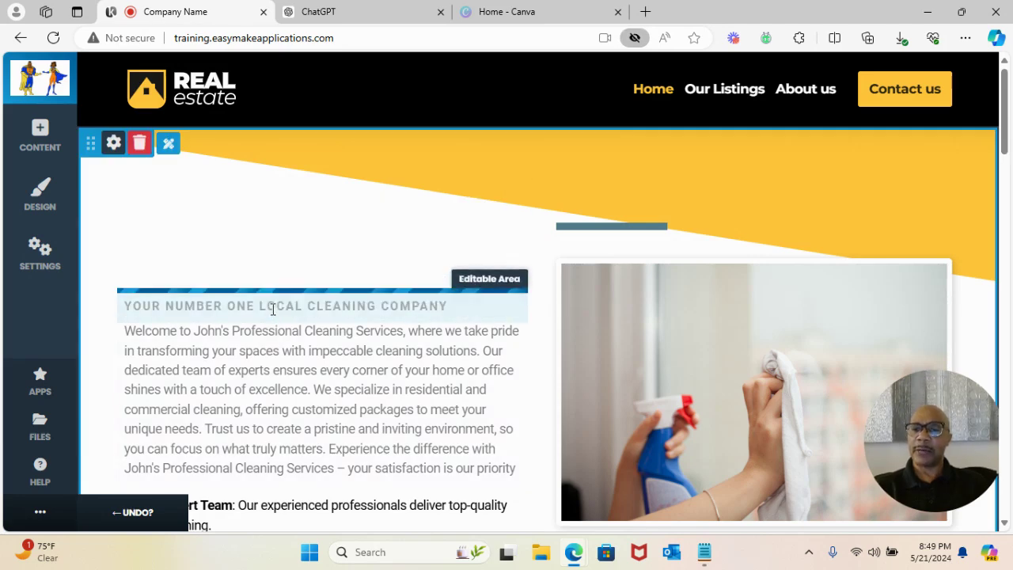
# - Make the tagline beneath the heading white and save it
pyautogui.click(273, 308)
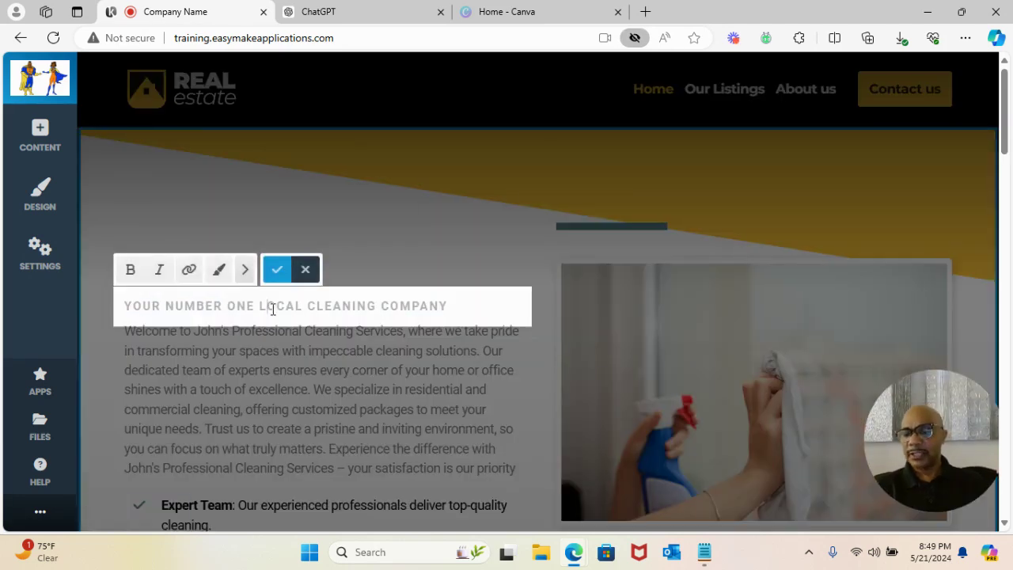
pyautogui.tripleClick(272, 309)
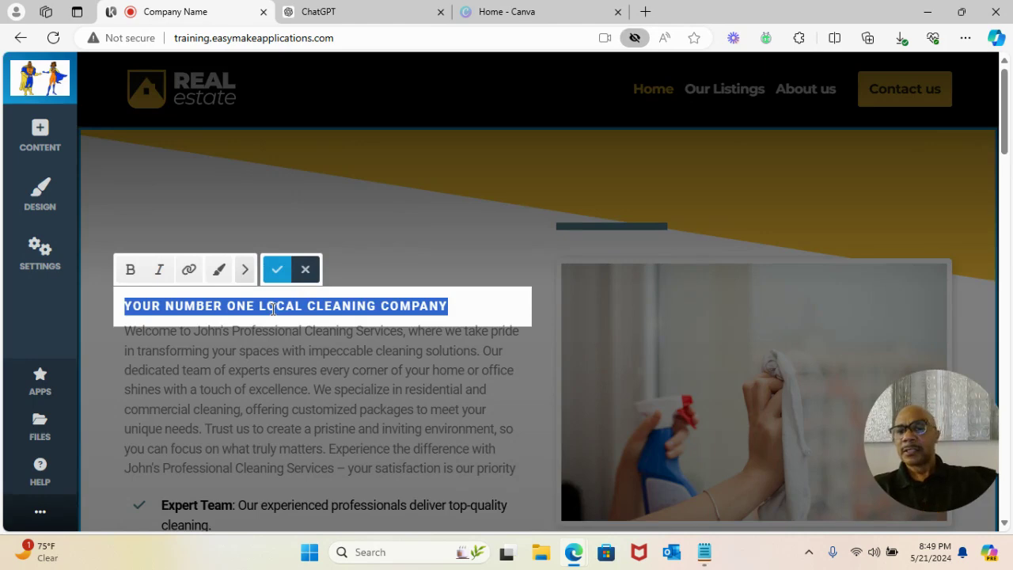
pyautogui.click(219, 270)
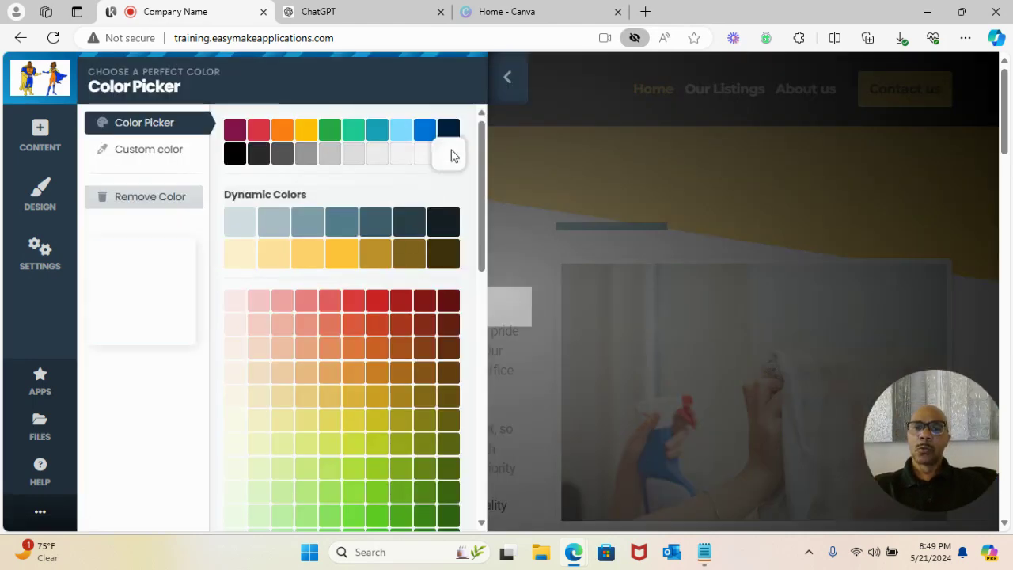
pyautogui.click(448, 164)
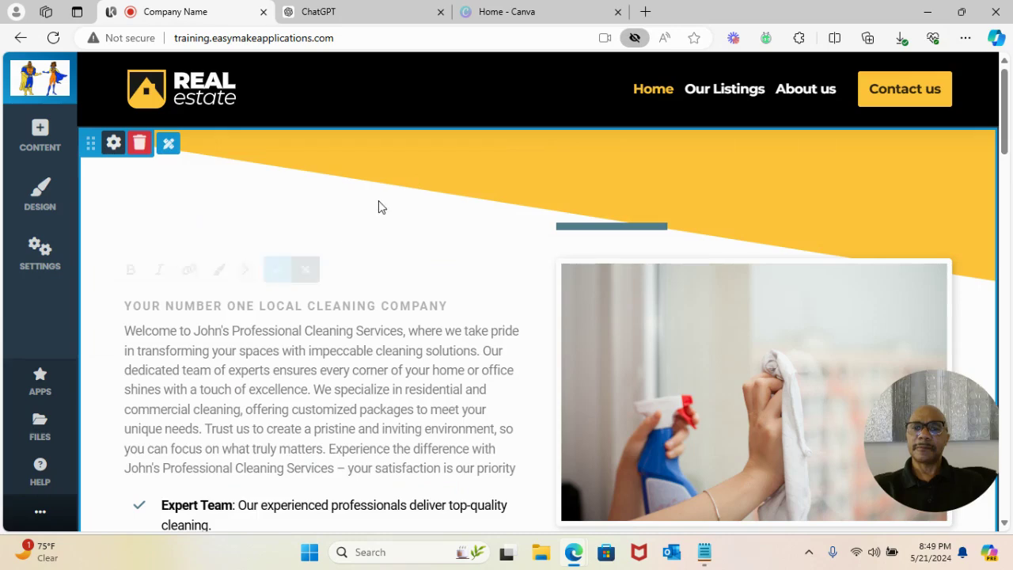
pyautogui.tripleClick(387, 300)
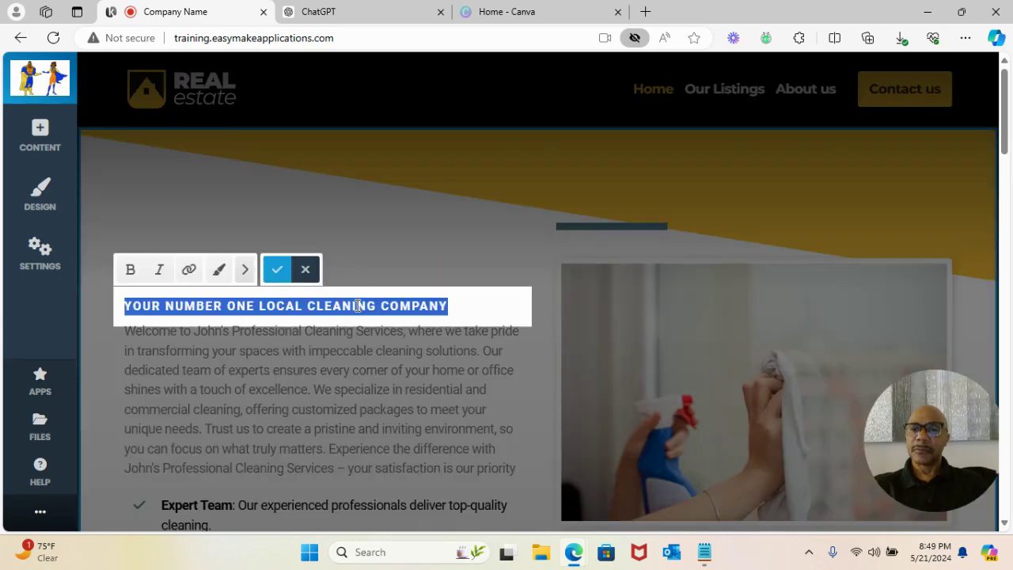
pyautogui.click(277, 273)
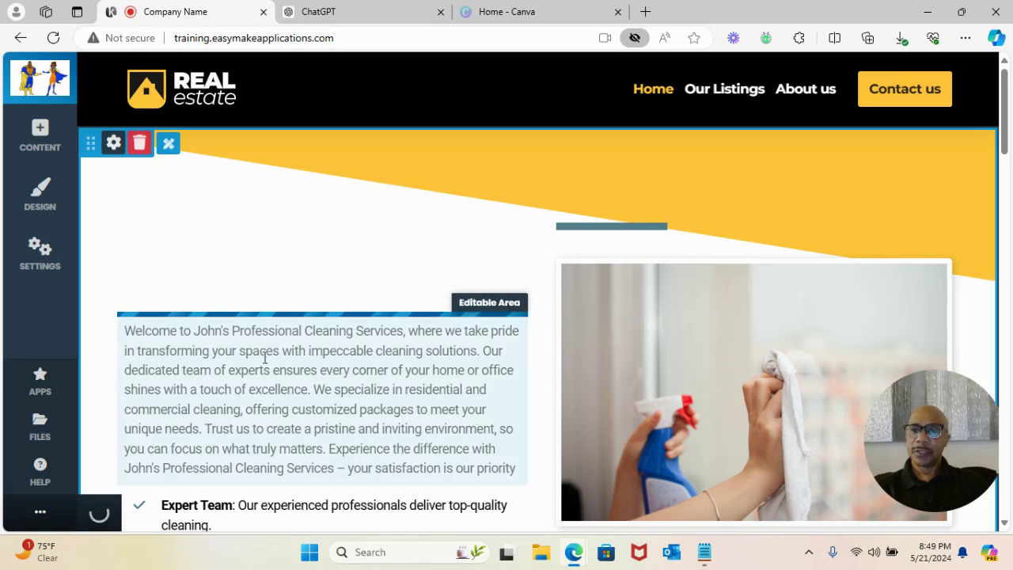
# - Turn the welcome paragraph text white and save it
pyautogui.doubleClick(265, 352)
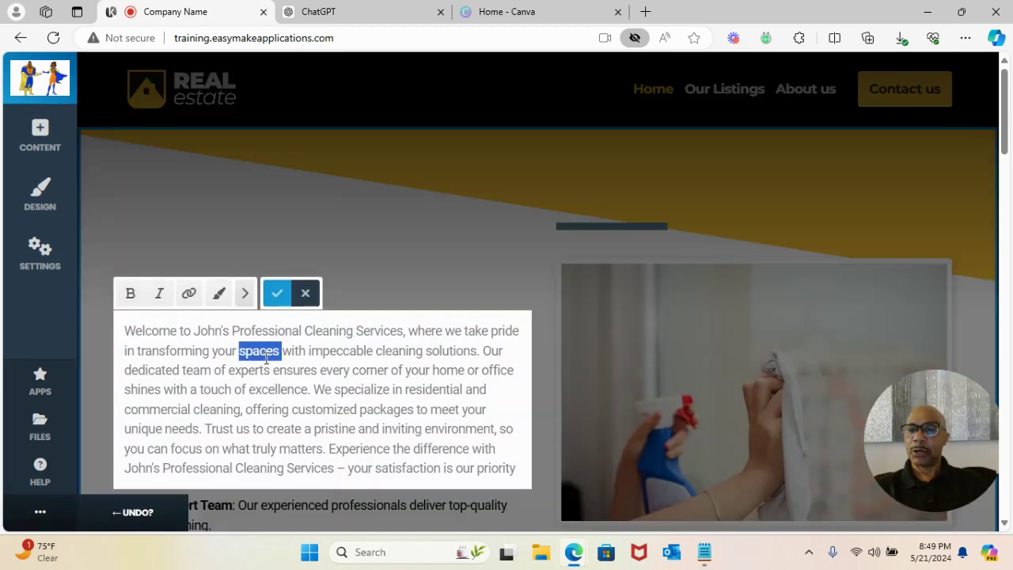
pyautogui.hotkey('ctrl', 'a')
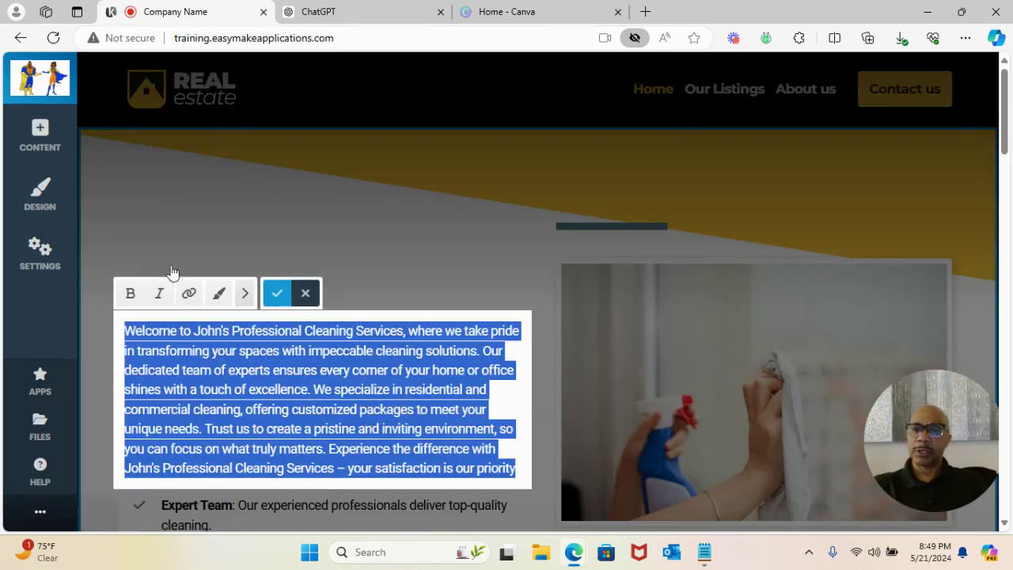
pyautogui.click(218, 293)
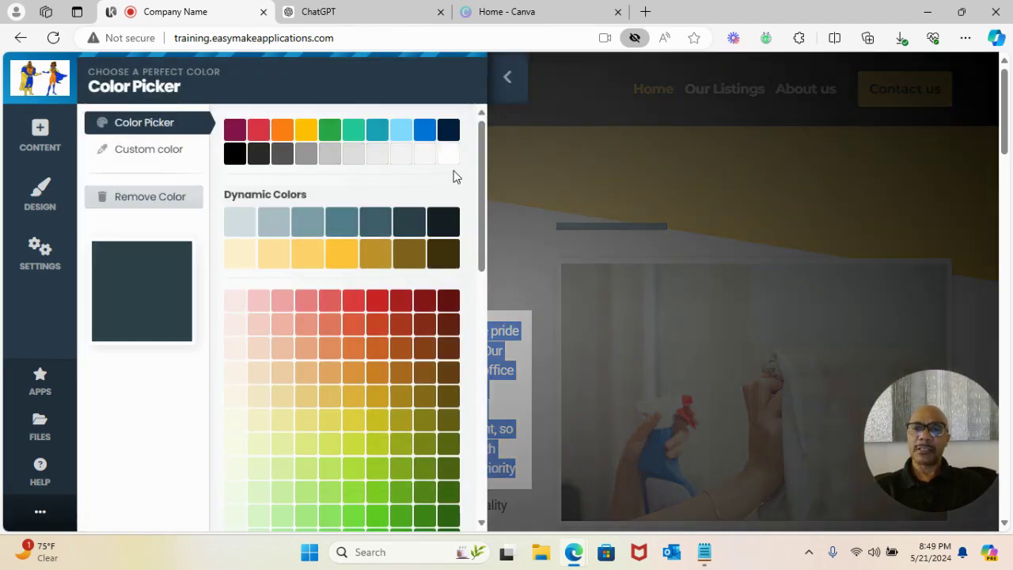
pyautogui.click(329, 222)
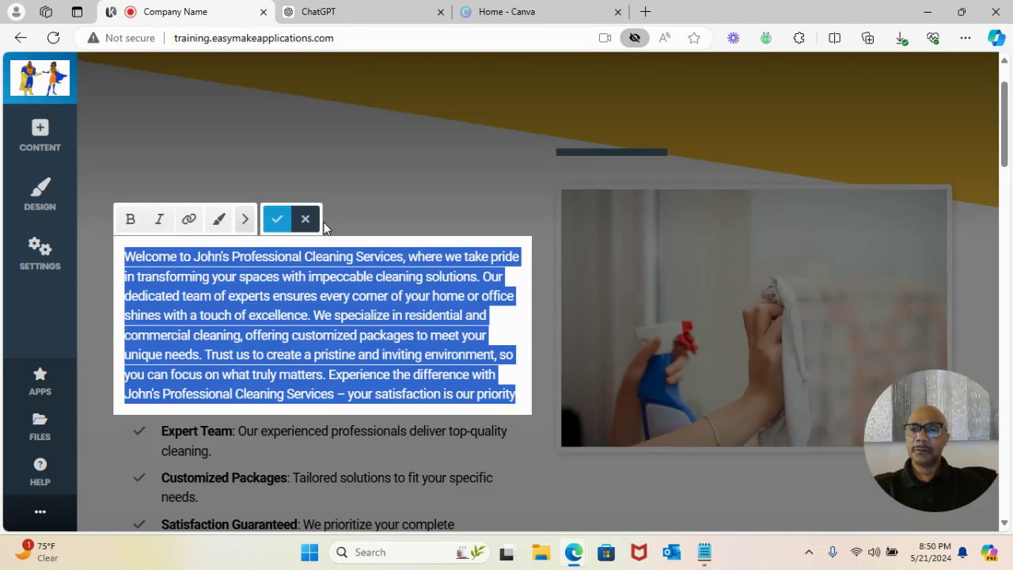
pyautogui.click(271, 222)
# - Turn the three bullet points white and save the list
pyautogui.scroll(-2, 211, 301)
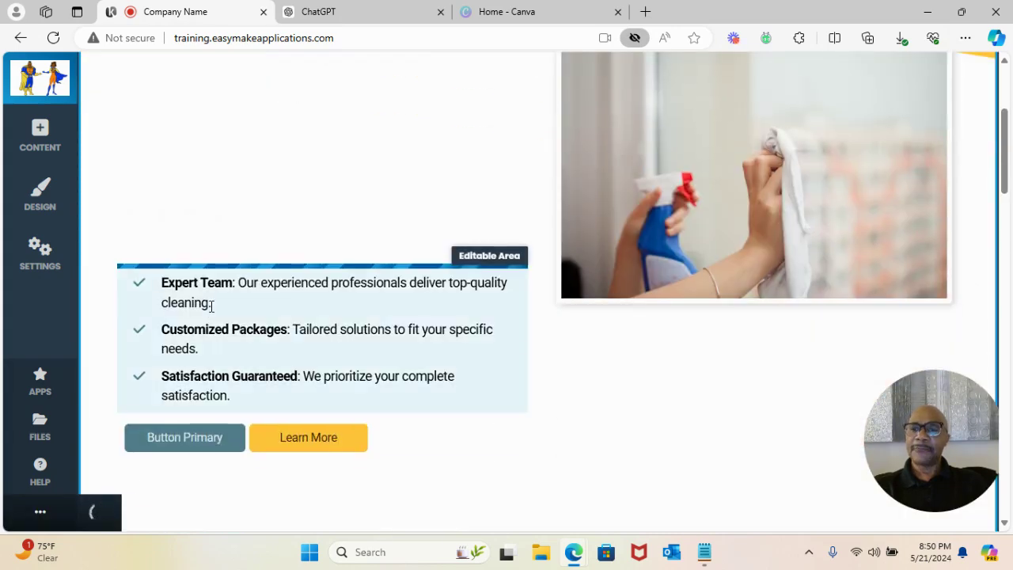
pyautogui.click(211, 305)
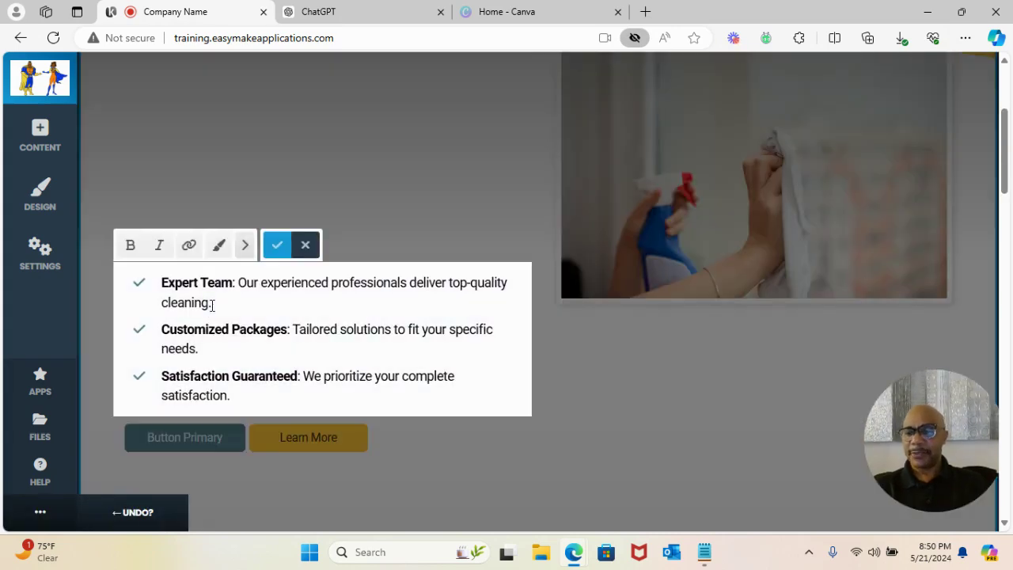
pyautogui.hotkey('ctrl', 'a')
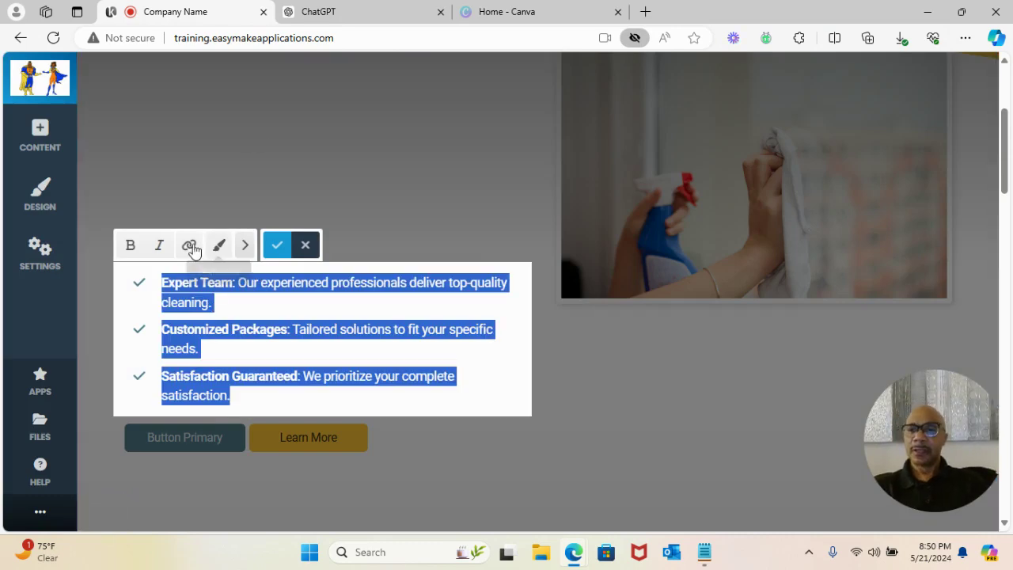
pyautogui.click(218, 251)
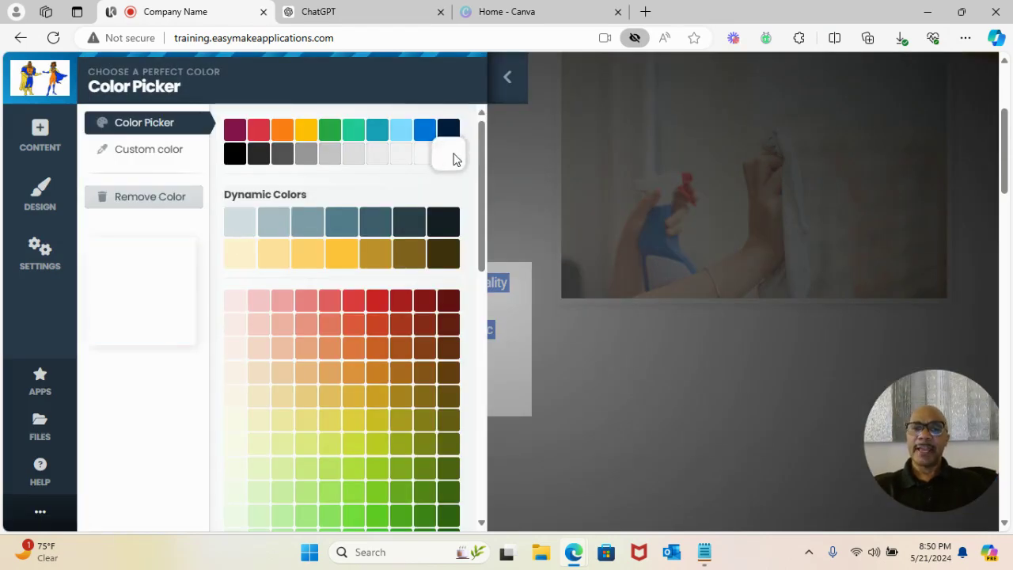
pyautogui.click(454, 158)
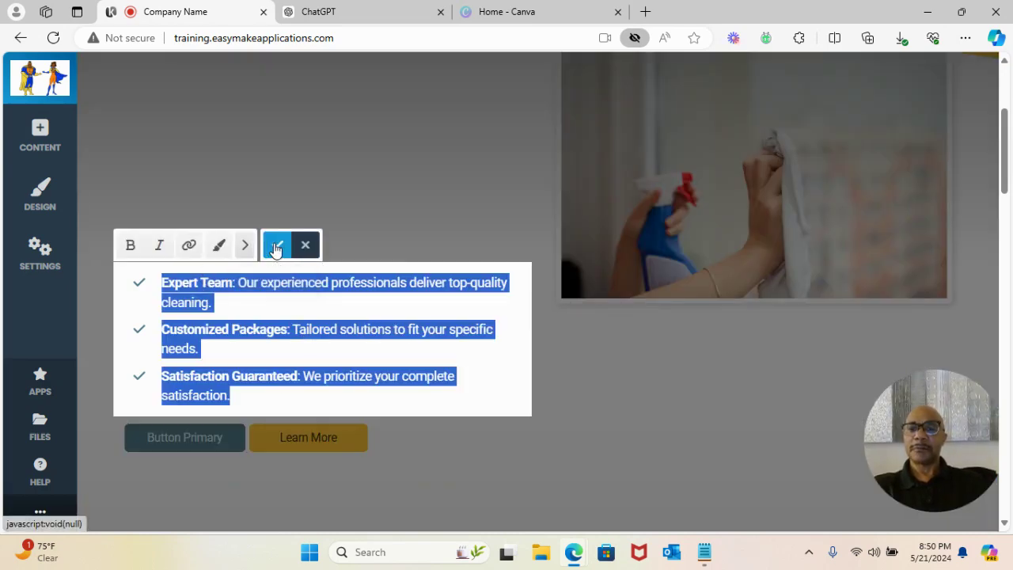
pyautogui.click(275, 245)
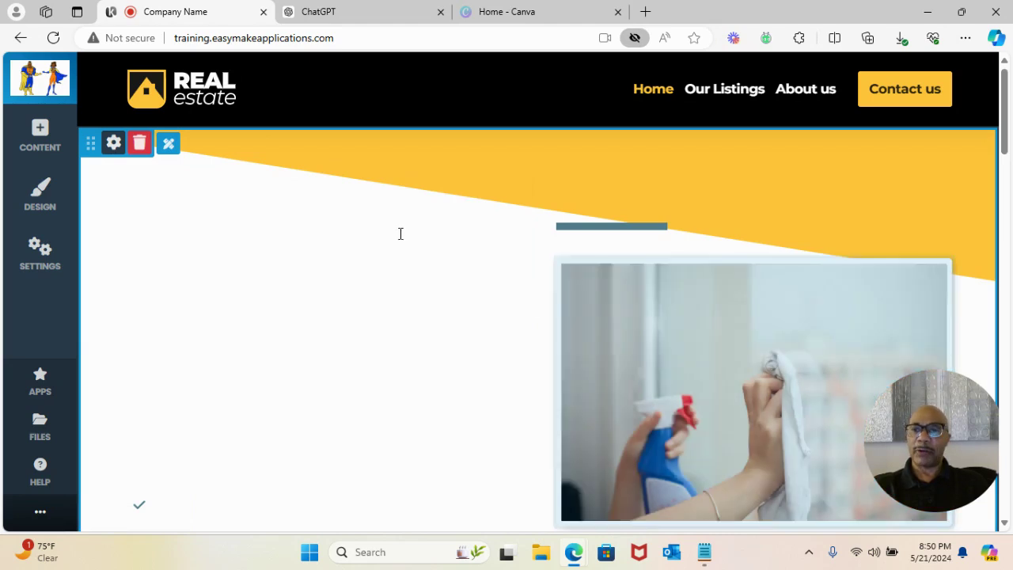
# - Set the hero block's background colour to black so the white text stands out
pyautogui.click(114, 151)
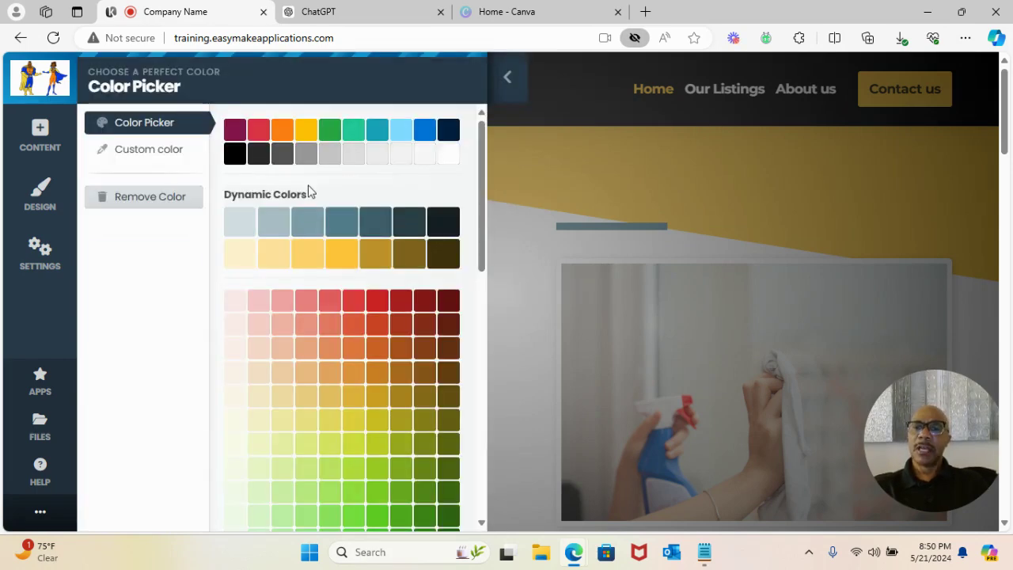
pyautogui.click(237, 155)
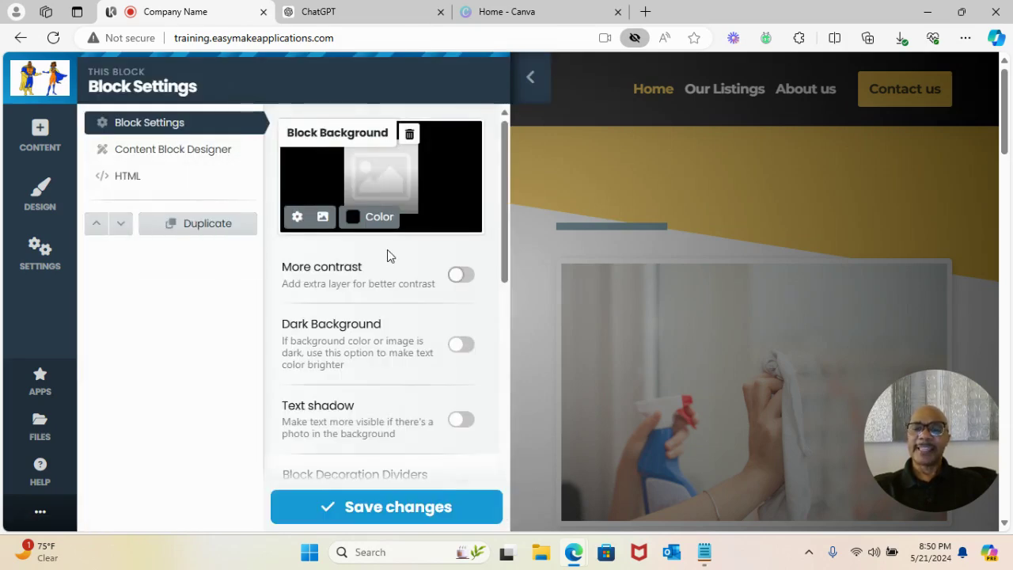
pyautogui.click(418, 511)
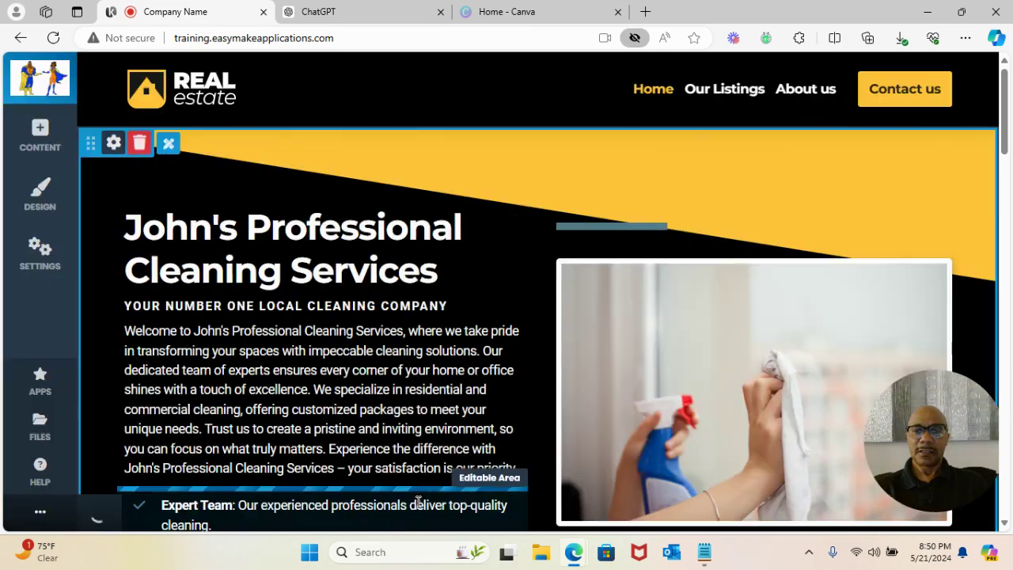
pyautogui.scroll(-2, 600, 364)
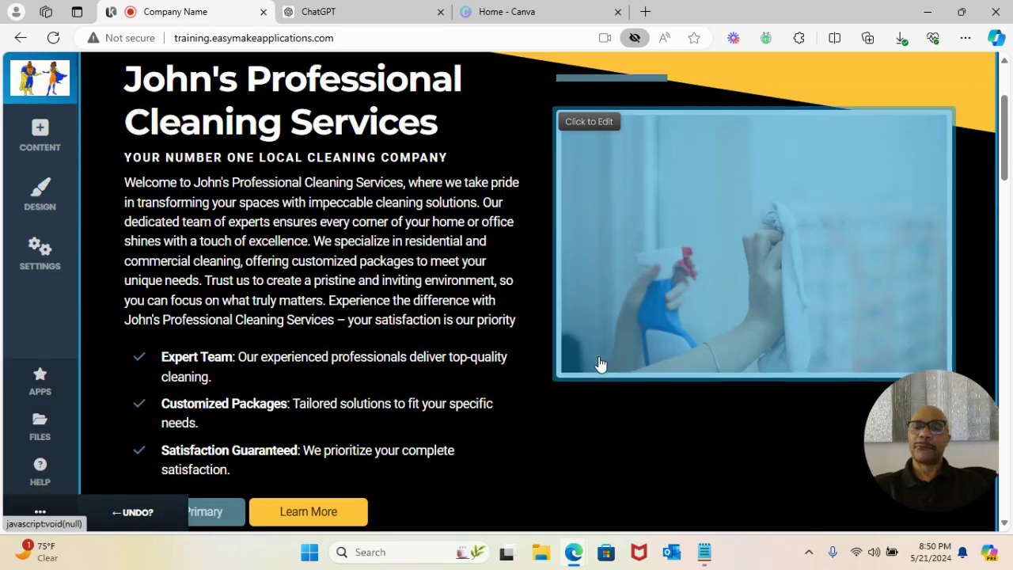
pyautogui.scroll(2, 600, 364)
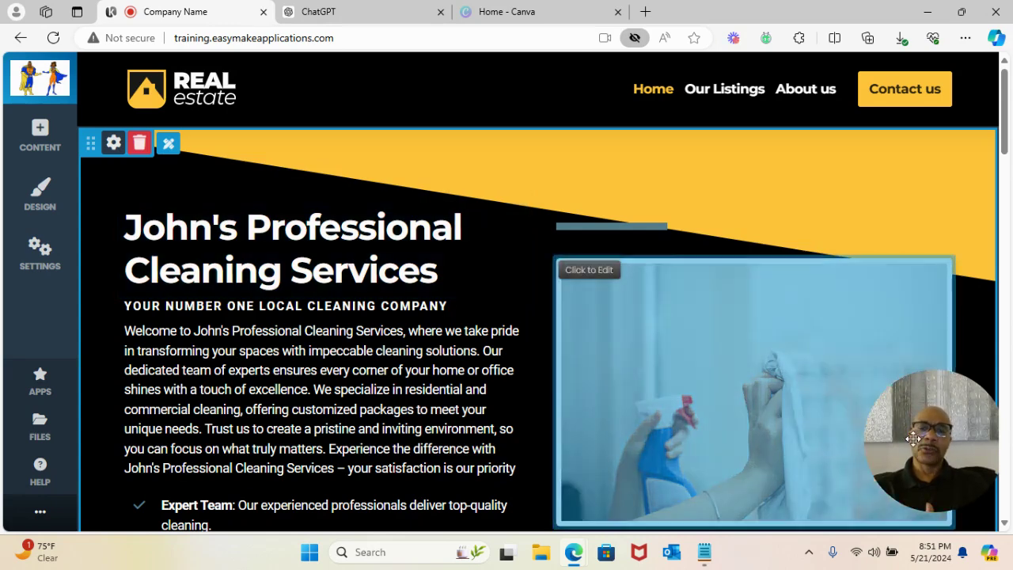
pyautogui.moveTo(961, 432); pyautogui.dragTo(837, 427)
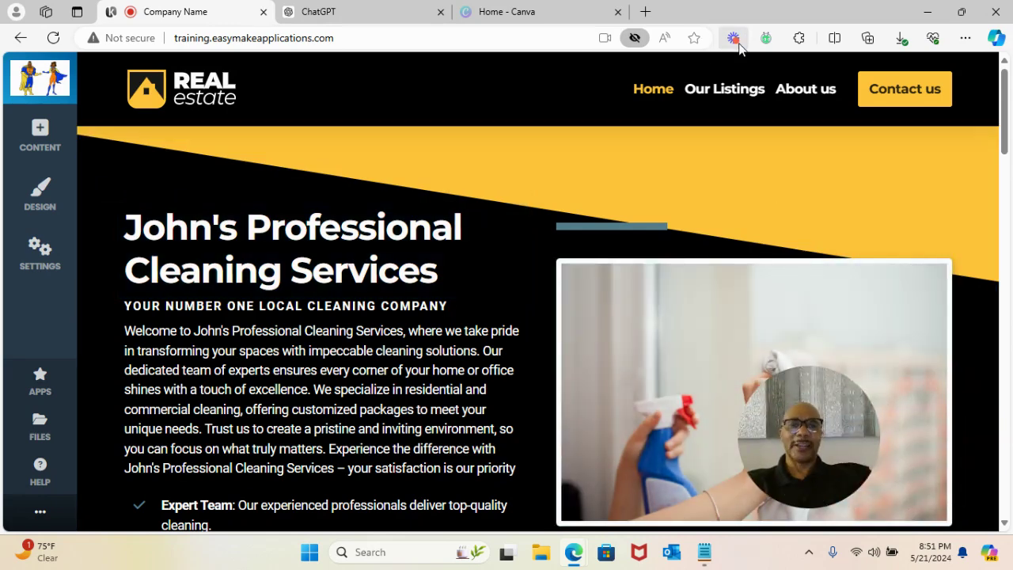